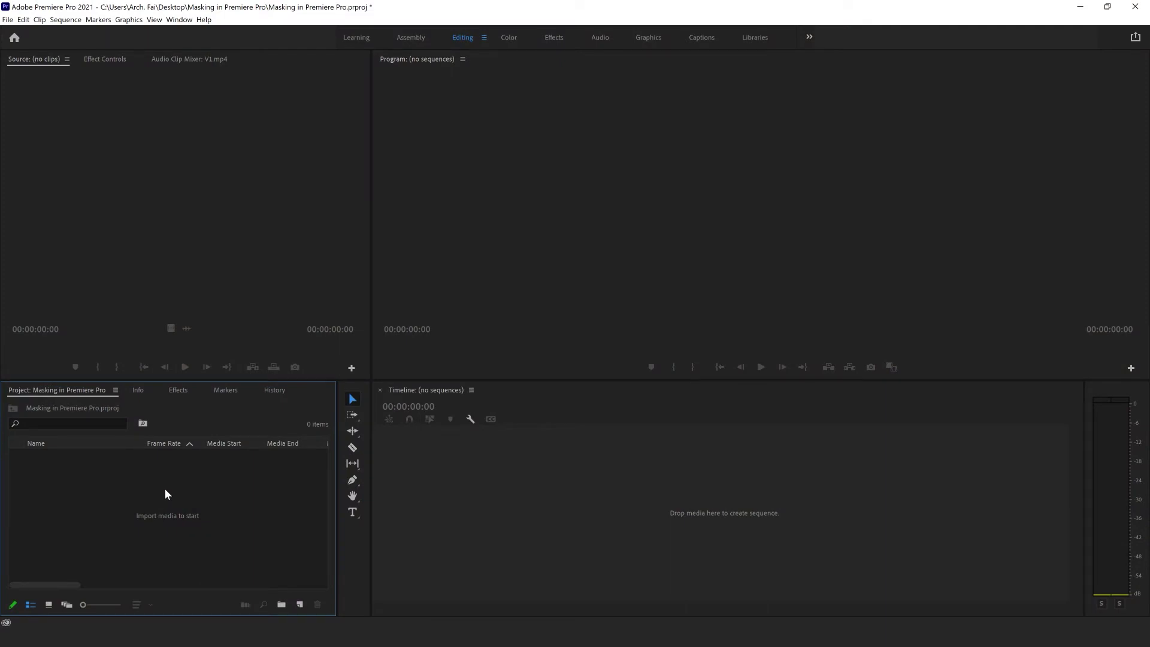
Step: Import V1.mp4 (24 fps, 10:09 long) into the empty project from the Import dialog
double_click(173, 483)
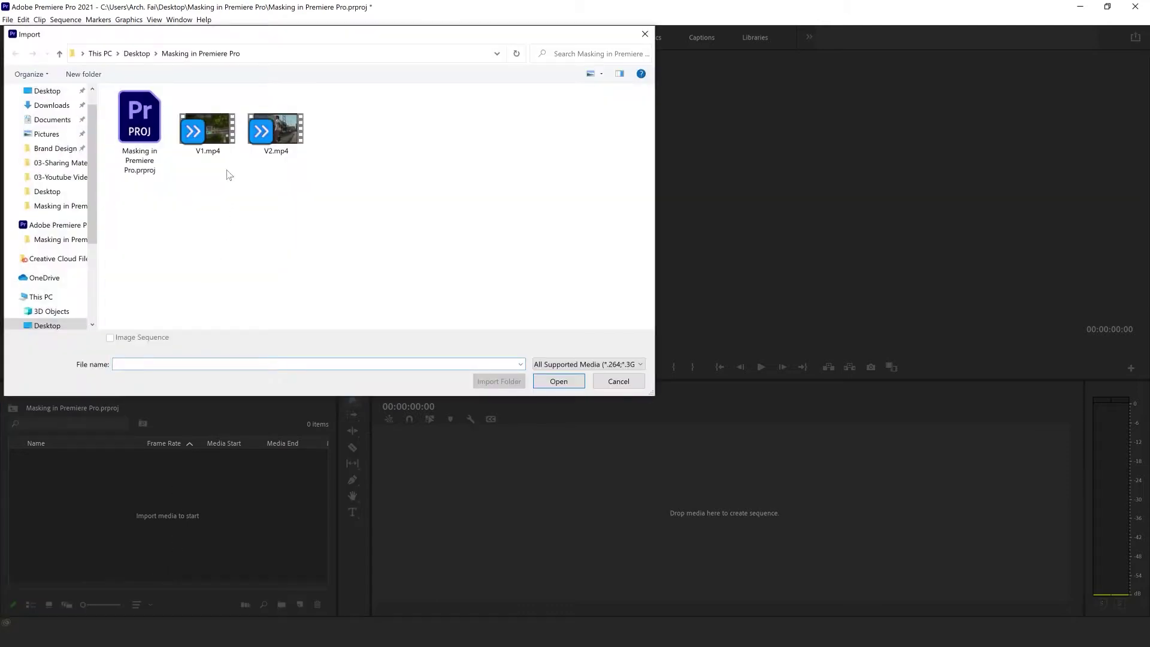
click(222, 154)
click(558, 382)
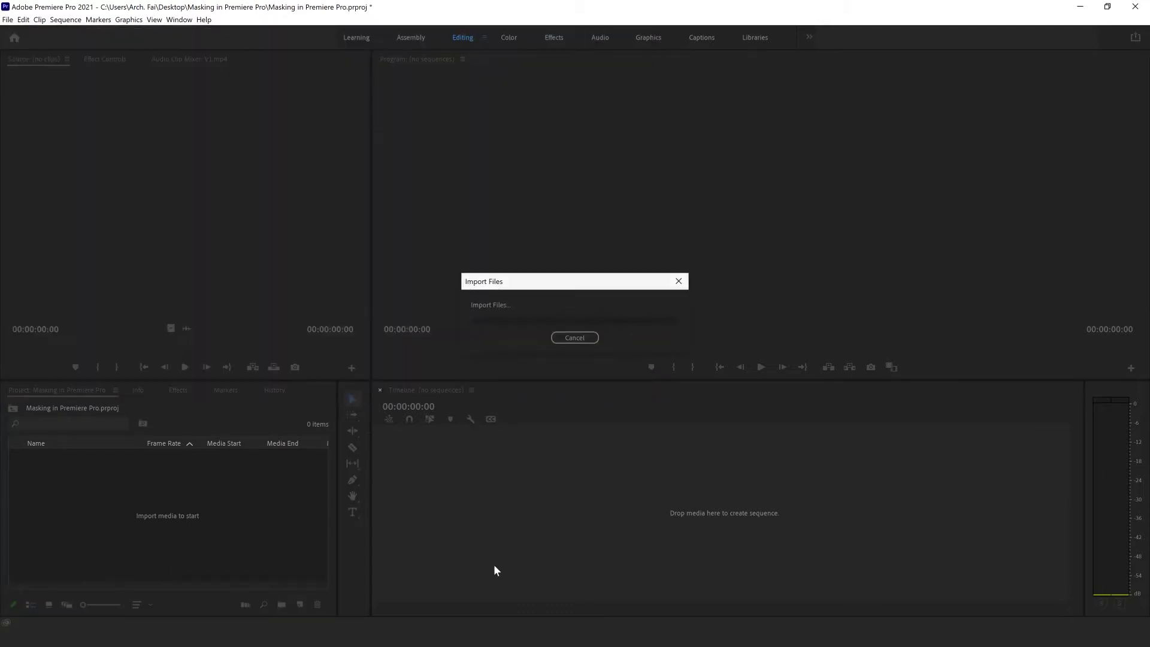
click(8, 20)
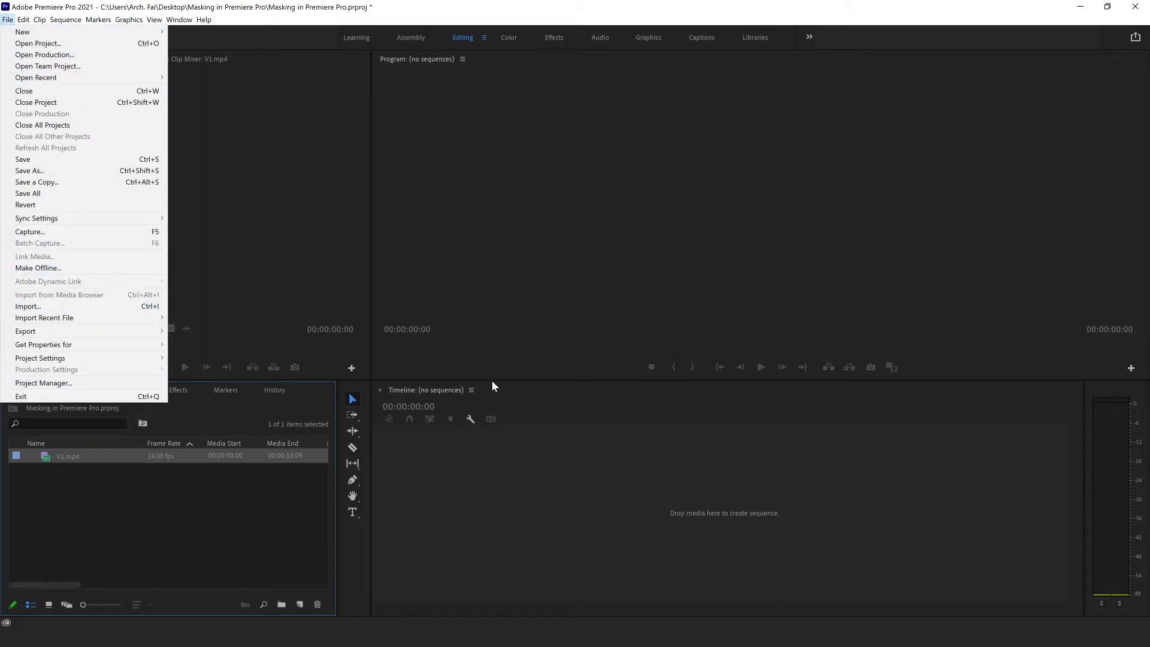
click(584, 286)
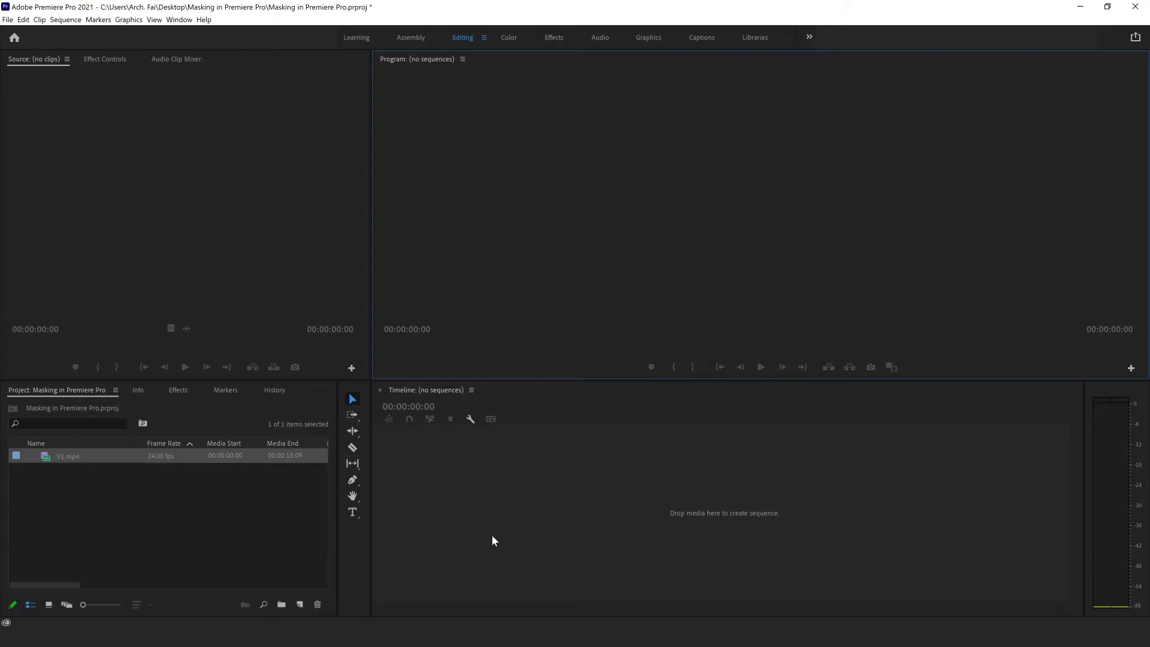
Step: Preview V1.mp4 in the Source monitor, stopping playback at 00:00:02:07
double_click(45, 457)
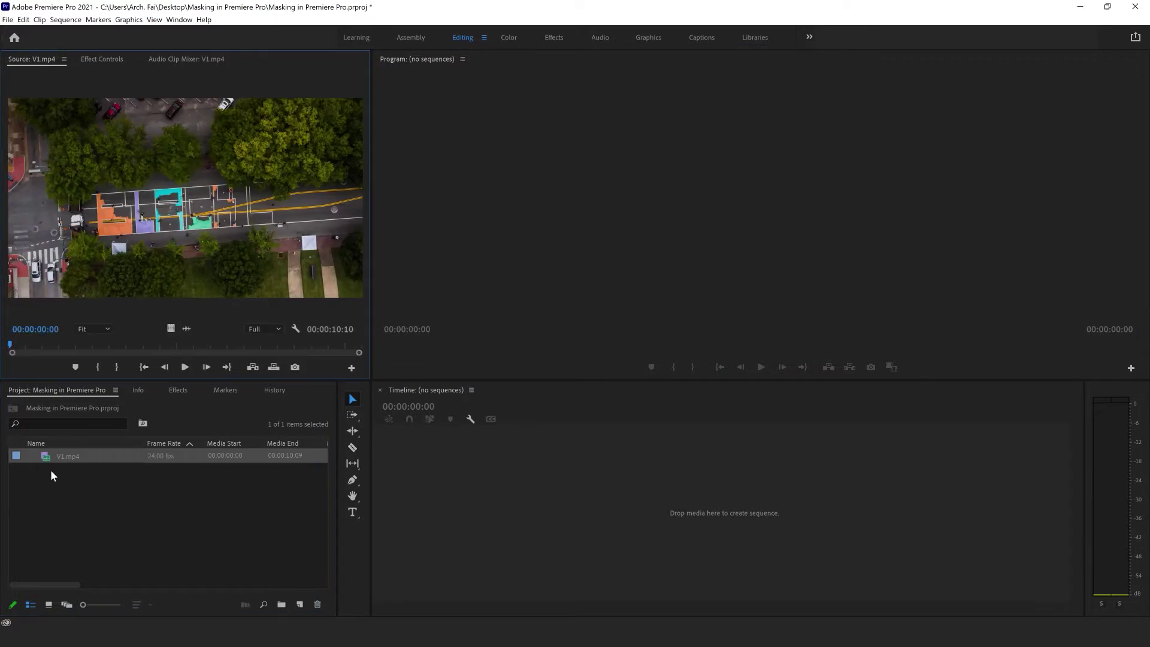
click(184, 367)
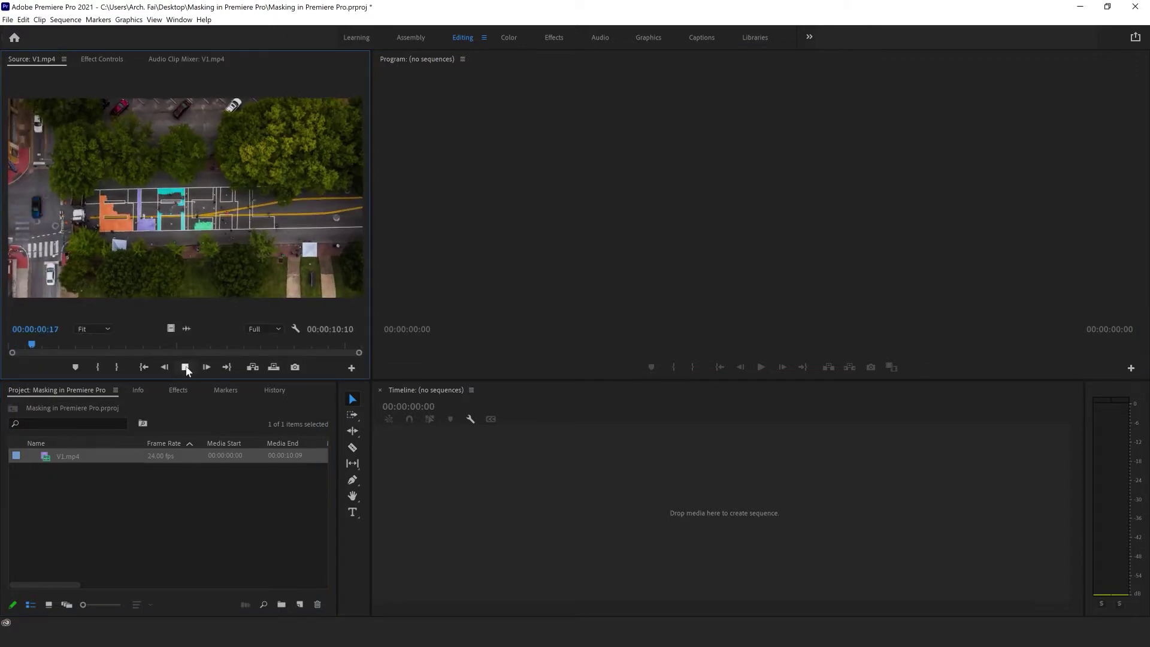
click(187, 368)
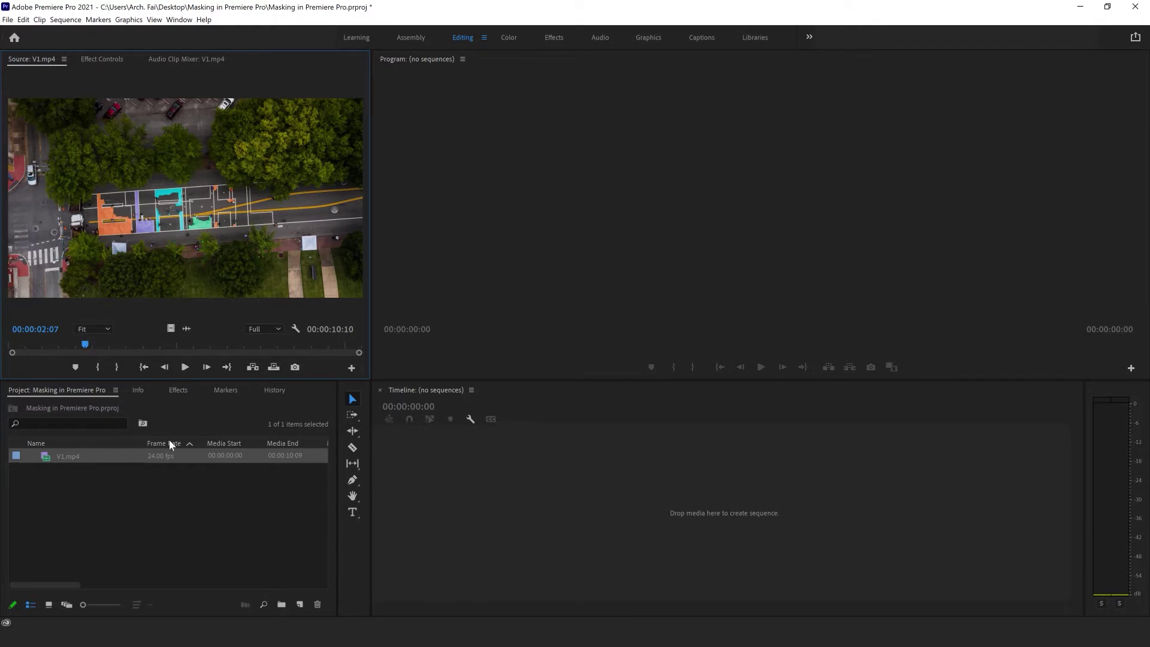
Step: Reset the workspace to its saved layout and drag V1.mp4's video into a new V1 sequence
click(178, 23)
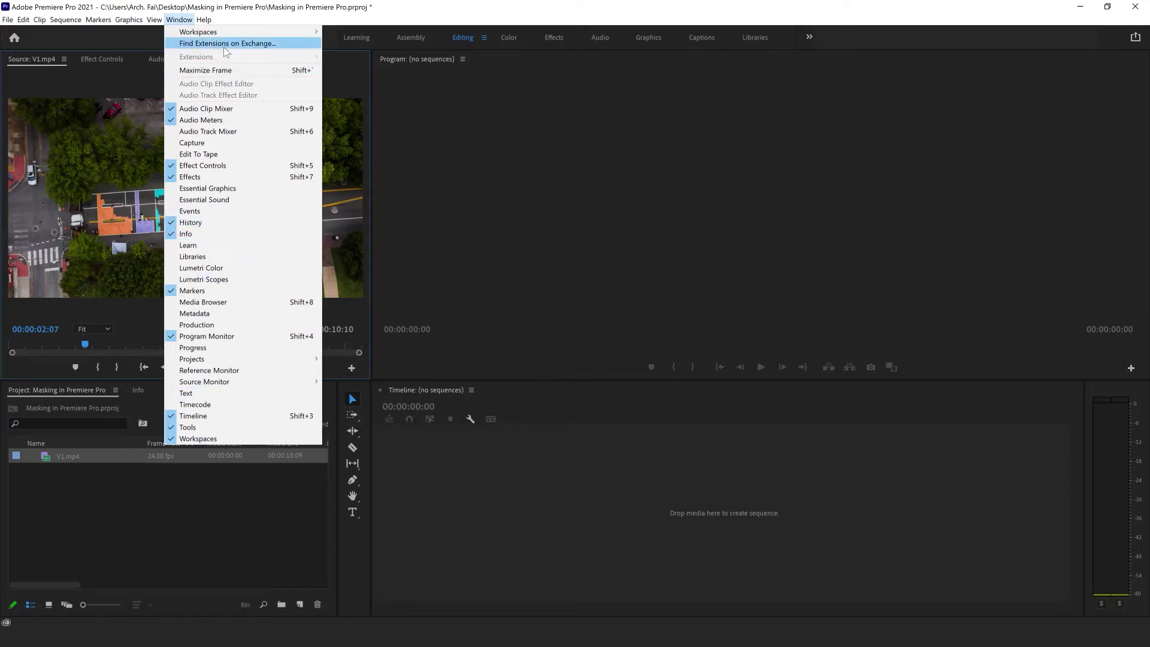
mouse_move(221, 37)
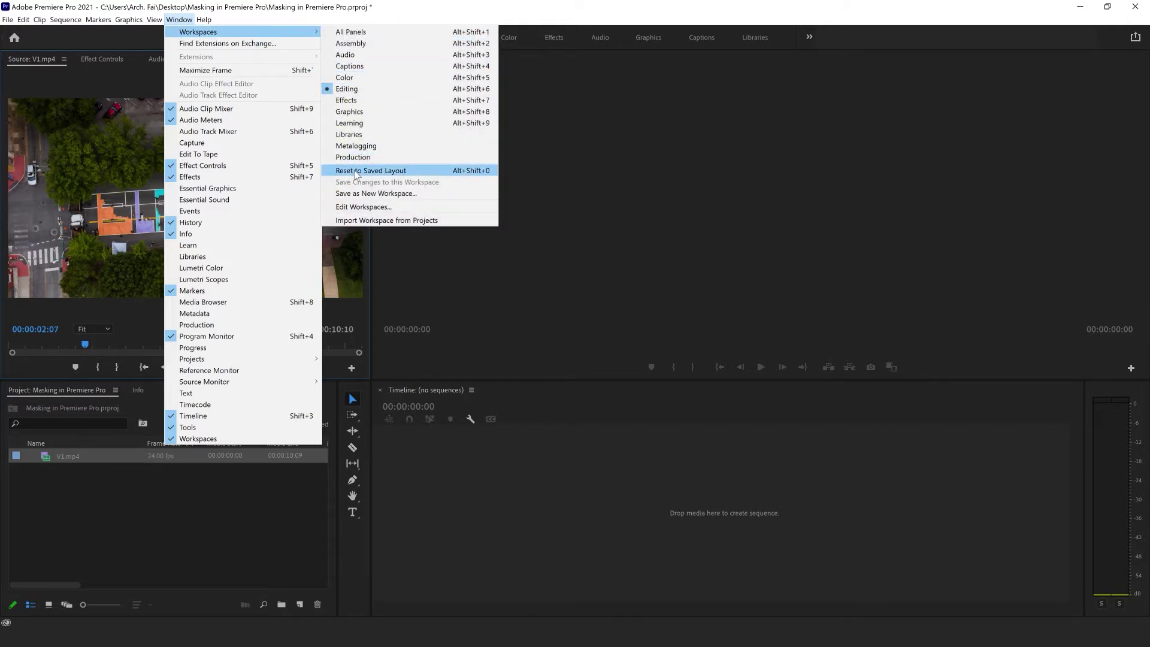
click(274, 511)
click(63, 454)
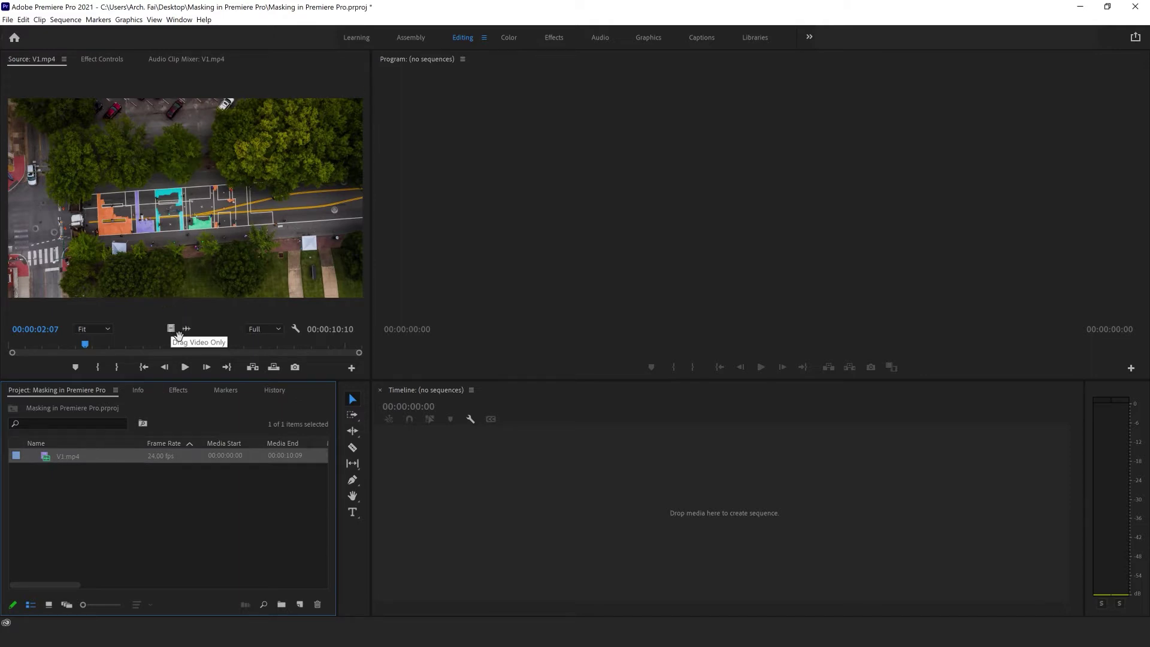
drag(179, 335, 510, 513)
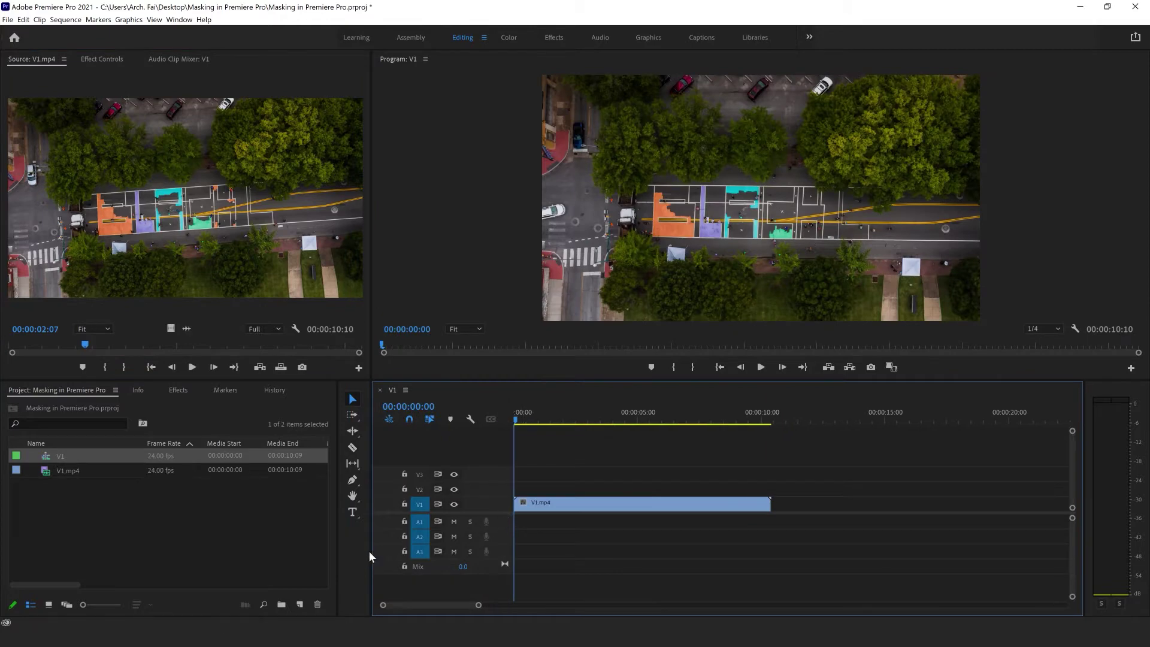
Step: Replace the sequence clip with V1.mp4 including its audio
click(536, 504)
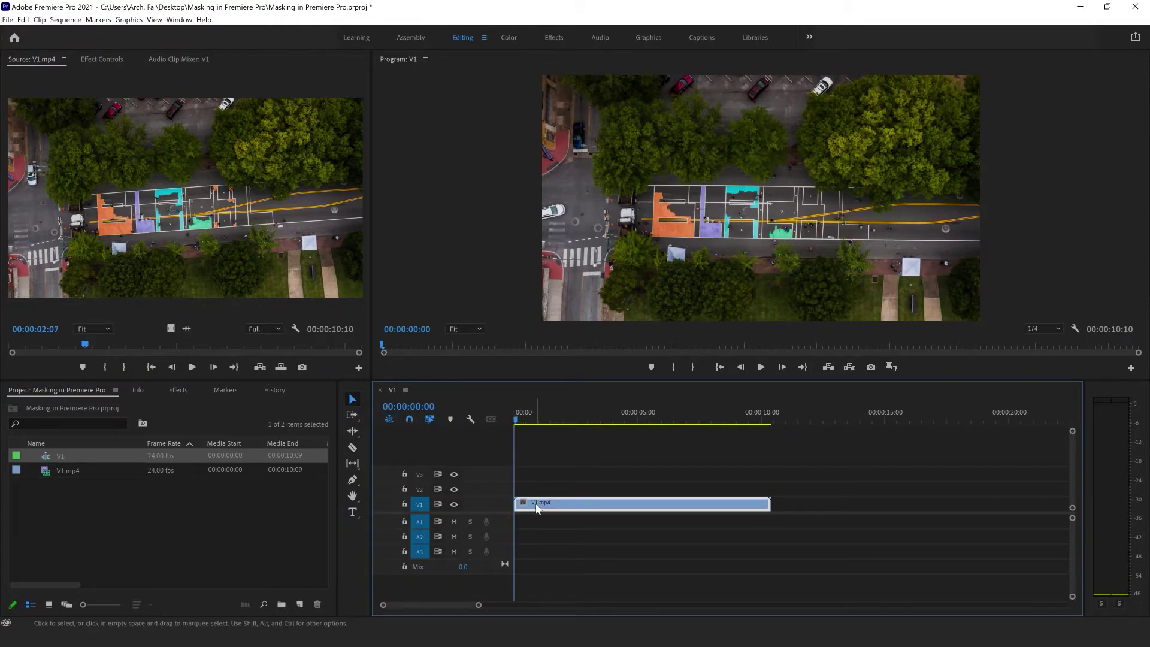
key(Delete)
drag(48, 471, 488, 533)
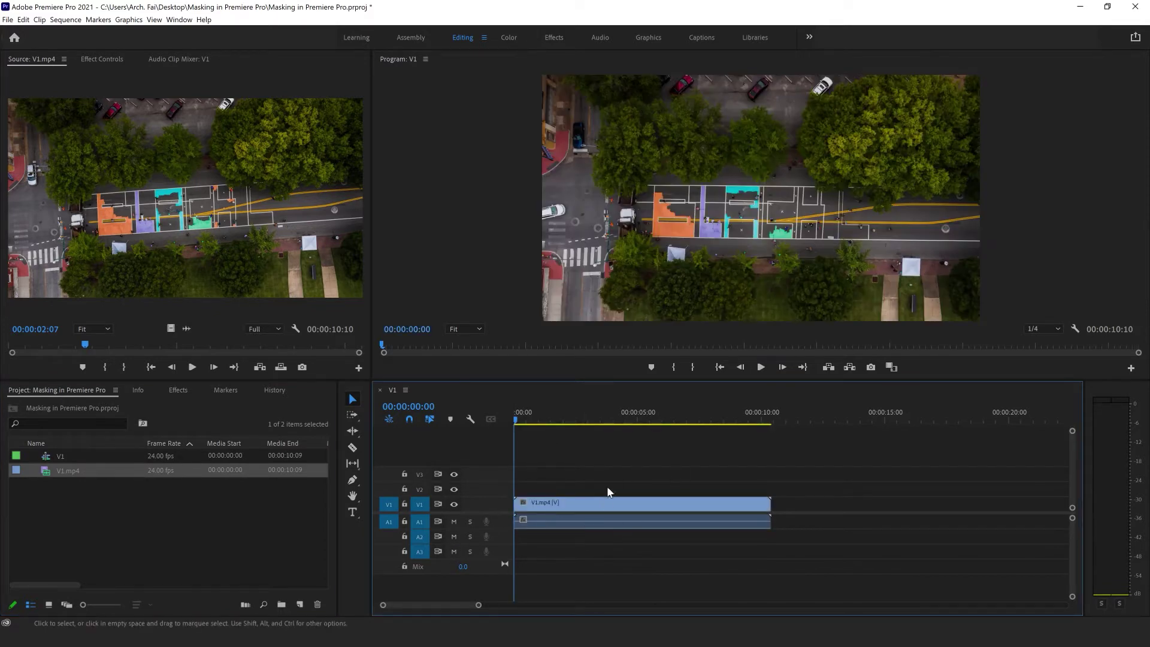
Step: Unlink the clip and delete its A1 audio, leaving only the video on track V1
click(539, 522)
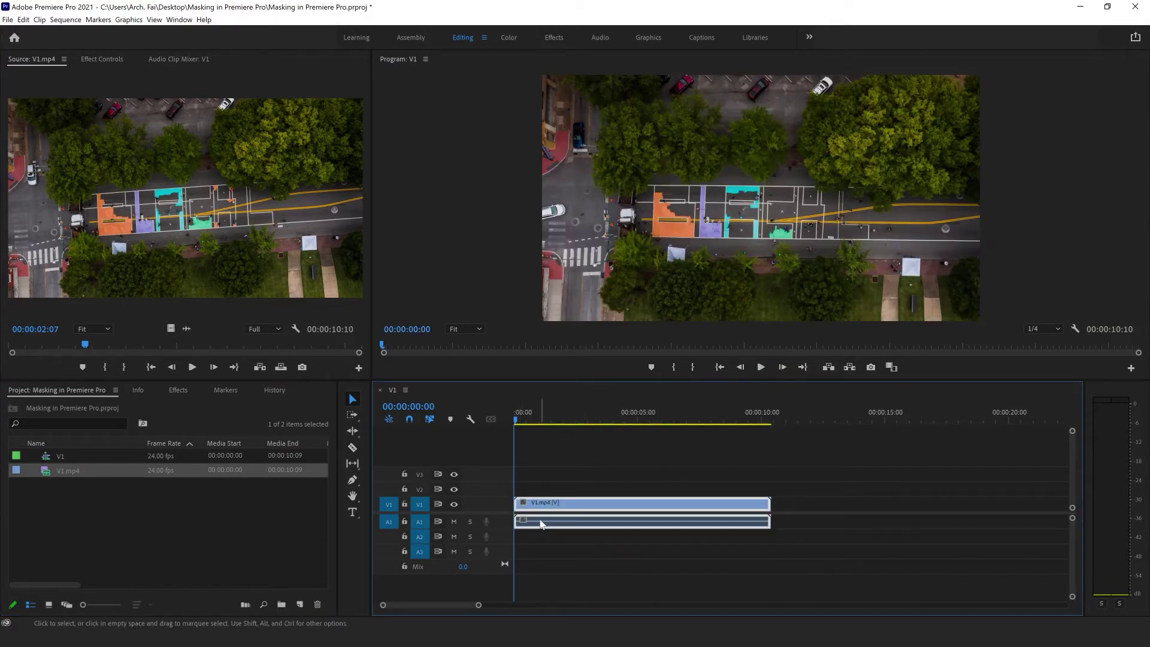
right_click(540, 524)
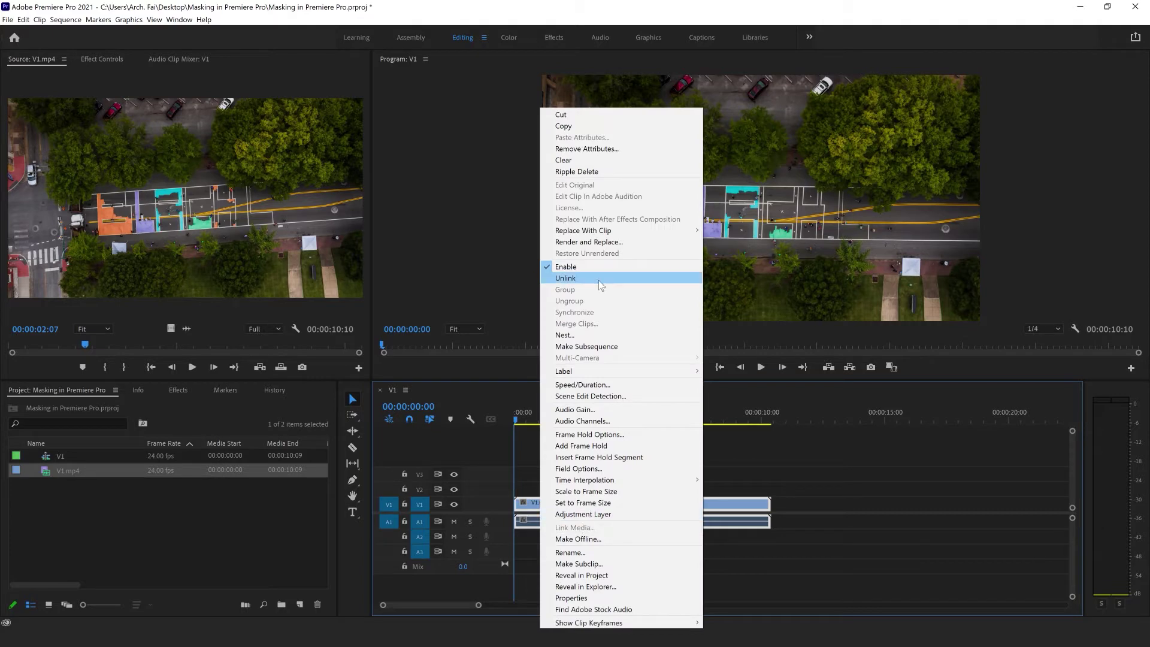
click(598, 279)
click(539, 523)
key(Delete)
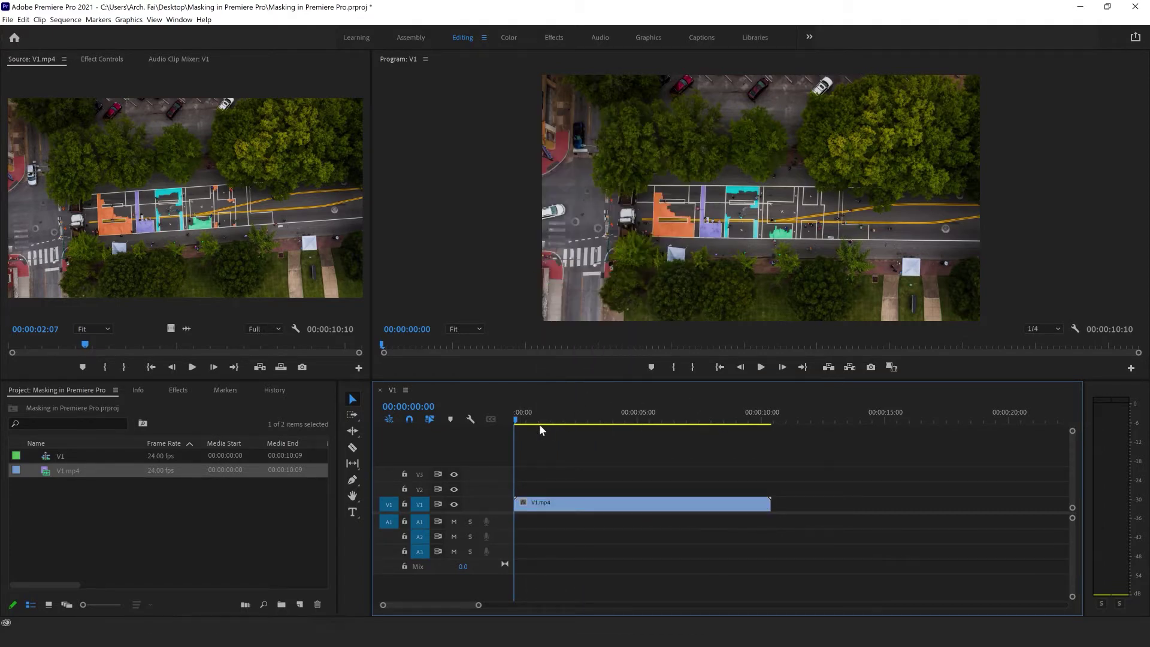
drag(518, 421, 514, 420)
Step: Play the V1 sequence, then show the V1.mp4 clip's Effect Controls with Opacity selected
click(762, 367)
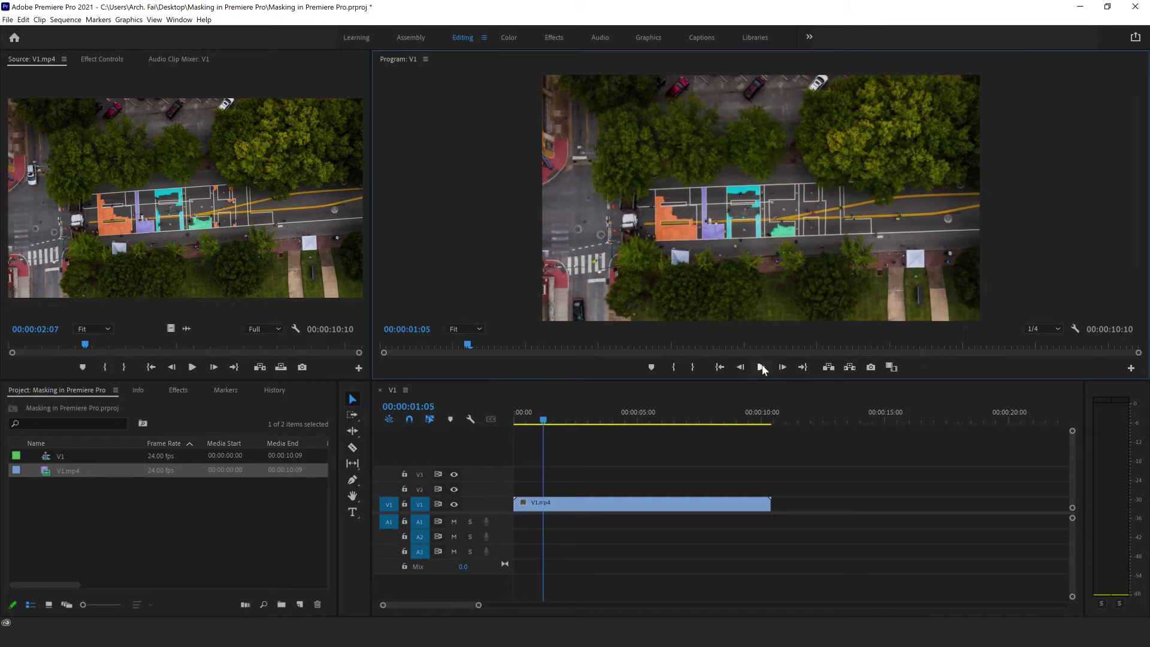
click(81, 59)
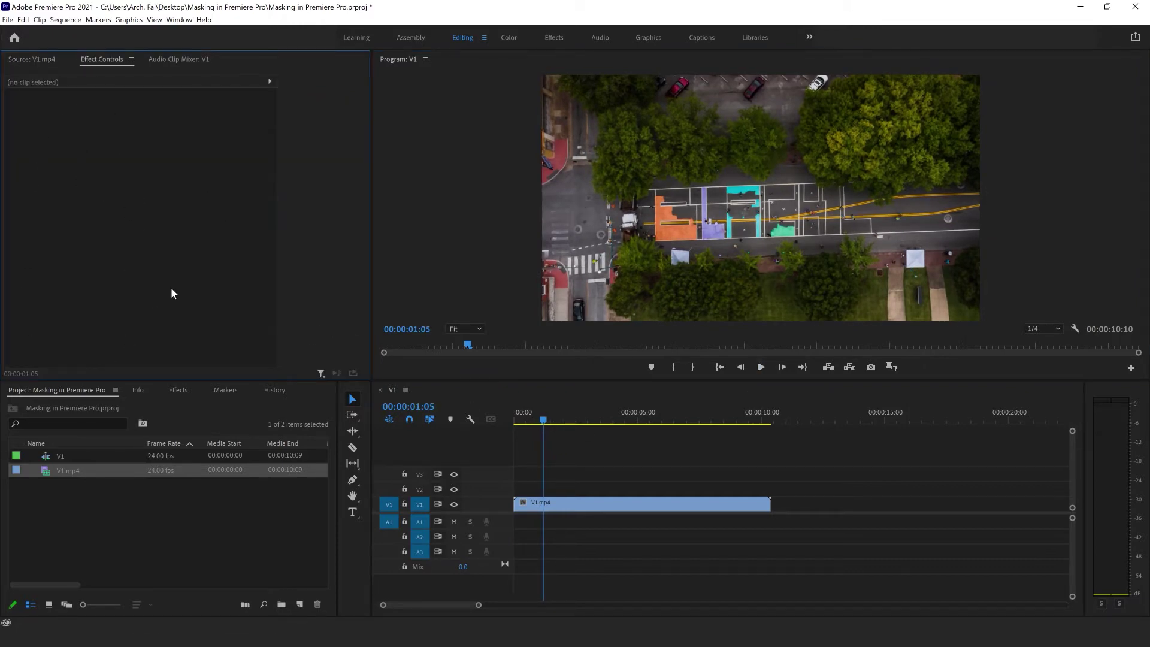
click(559, 503)
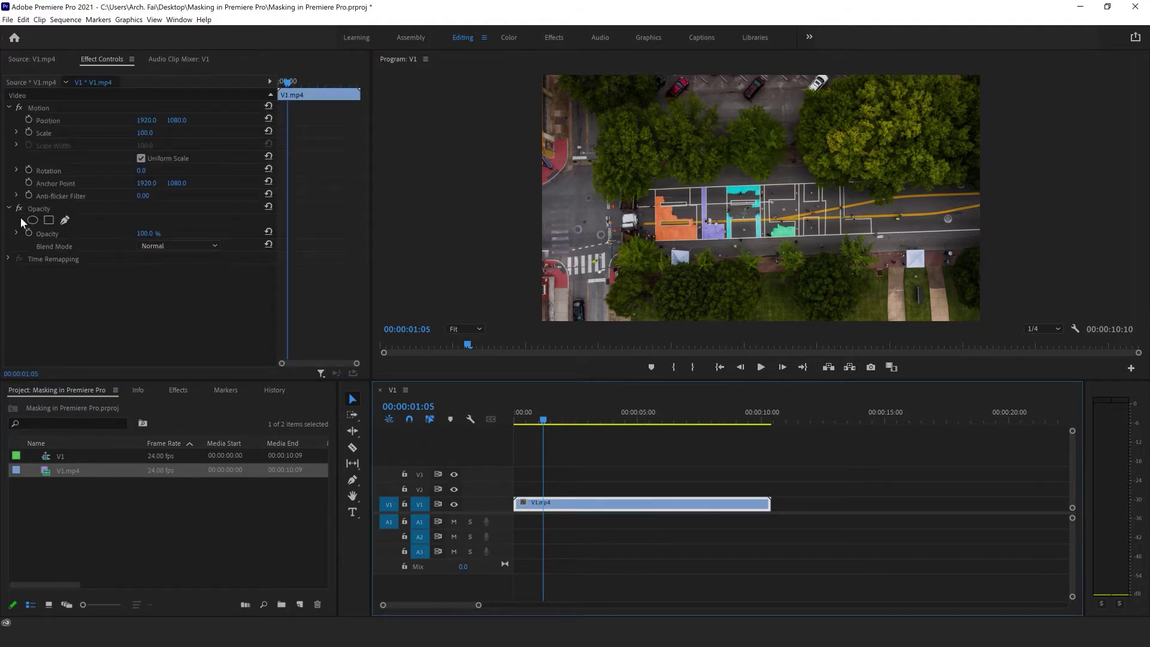
click(39, 207)
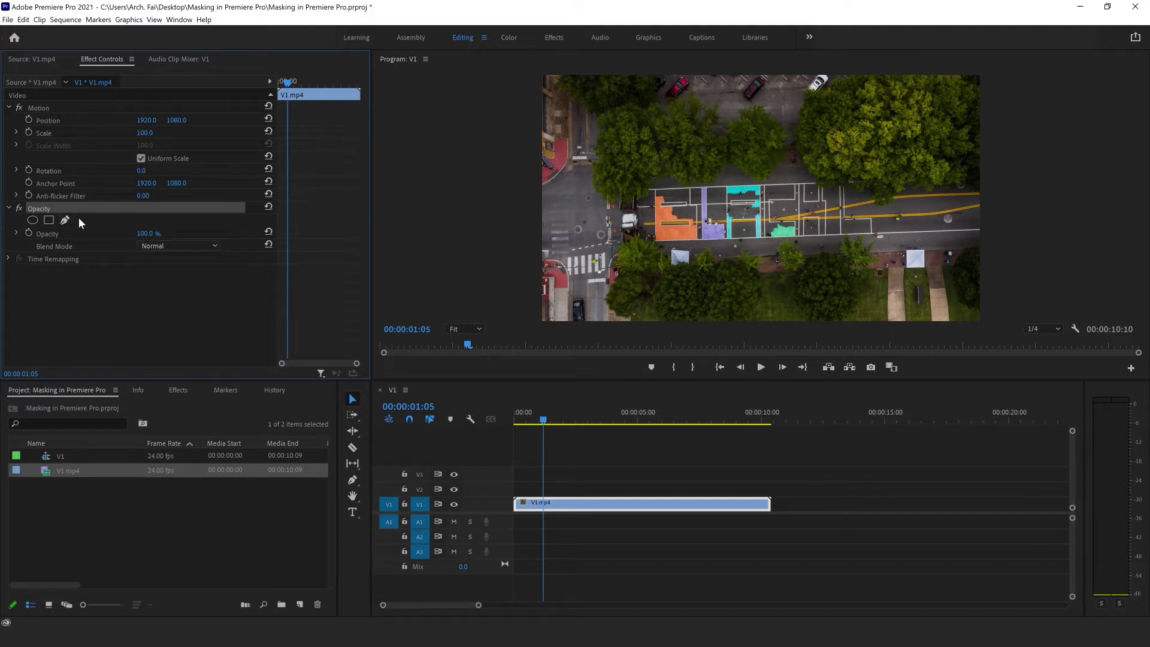
Step: Add an ellipse mask under Opacity and drag it into a larger circle near the frame centre
click(33, 220)
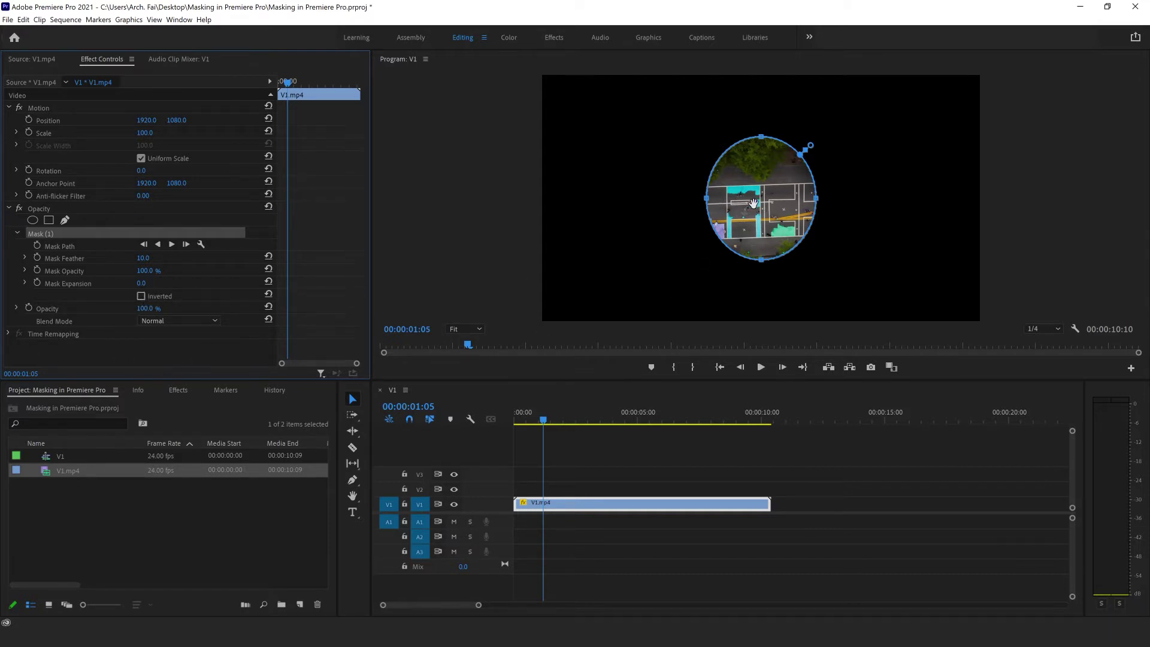
mouse_move(759, 206)
mouse_down()
mouse_move(695, 209)
mouse_move(790, 211)
mouse_up()
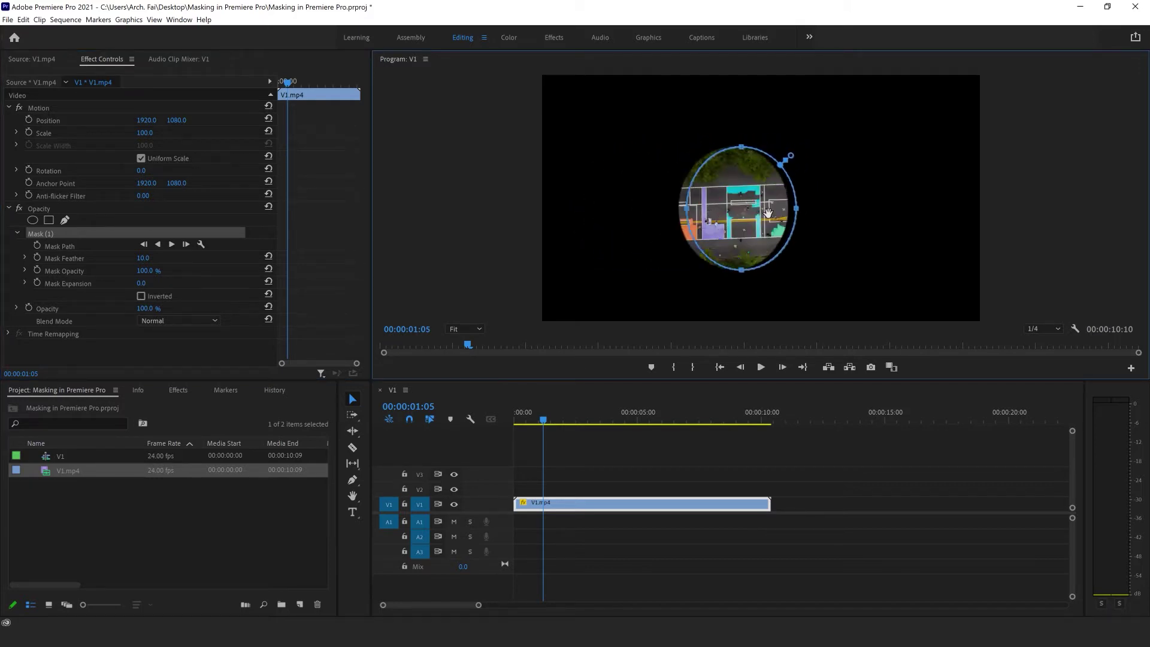
drag(790, 210, 760, 213)
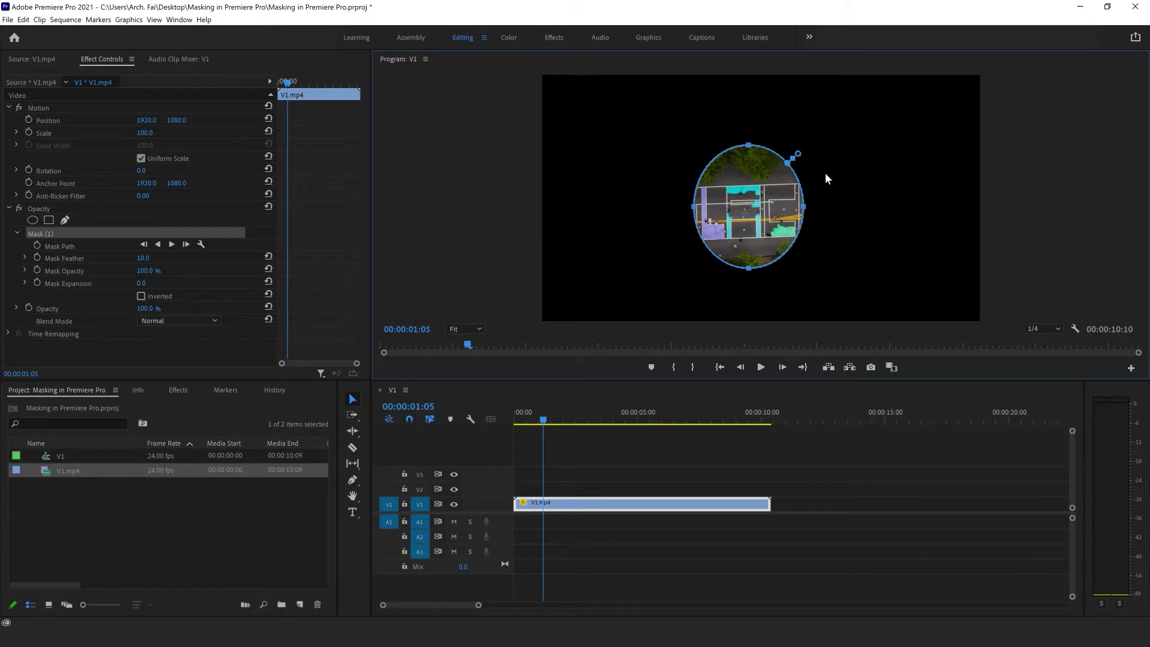
mouse_move(760, 213)
mouse_down()
mouse_move(707, 217)
mouse_move(746, 216)
mouse_up()
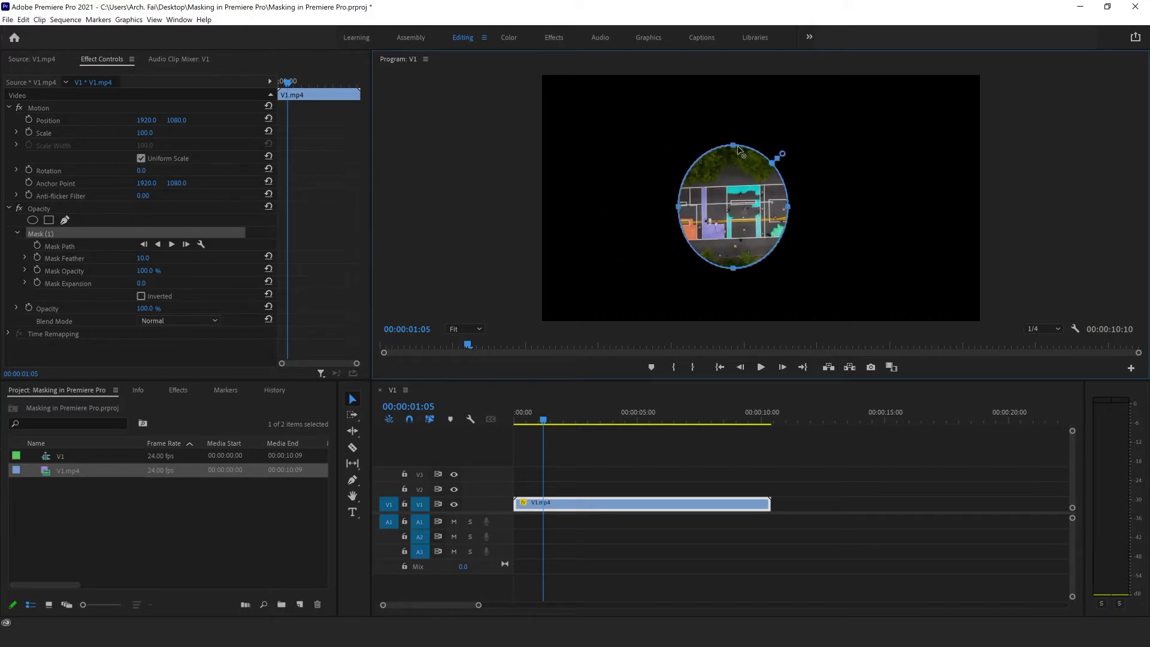
drag(734, 145, 740, 114)
drag(785, 195, 829, 192)
drag(754, 269, 753, 292)
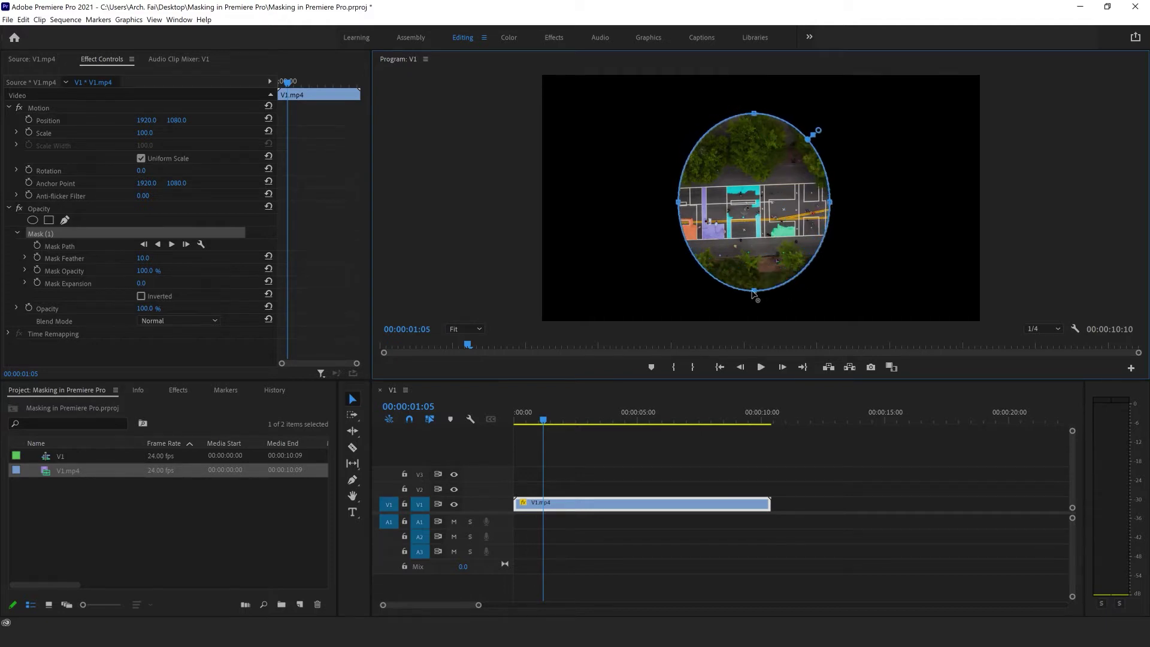
drag(678, 205, 655, 202)
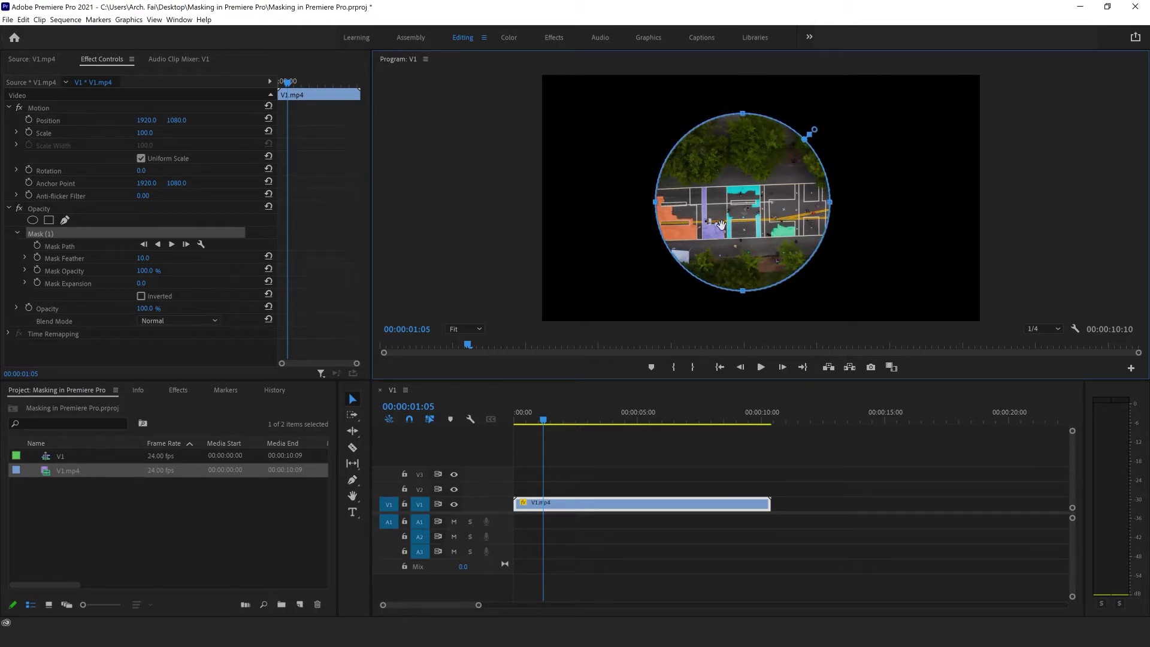
drag(721, 224, 713, 226)
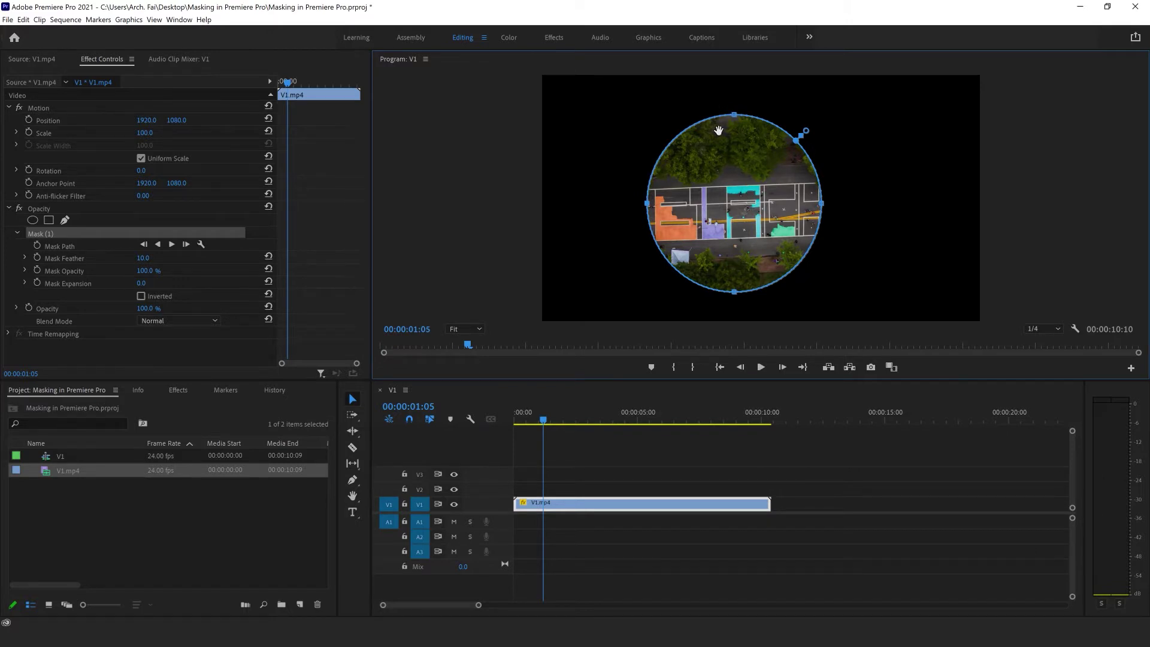
click(671, 143)
Step: Drag Mask (1)'s vertices into a freeform blob with a wider right side and dented top
mouse_move(671, 142)
mouse_down()
mouse_move(651, 126)
mouse_move(677, 98)
mouse_up()
drag(636, 143, 609, 197)
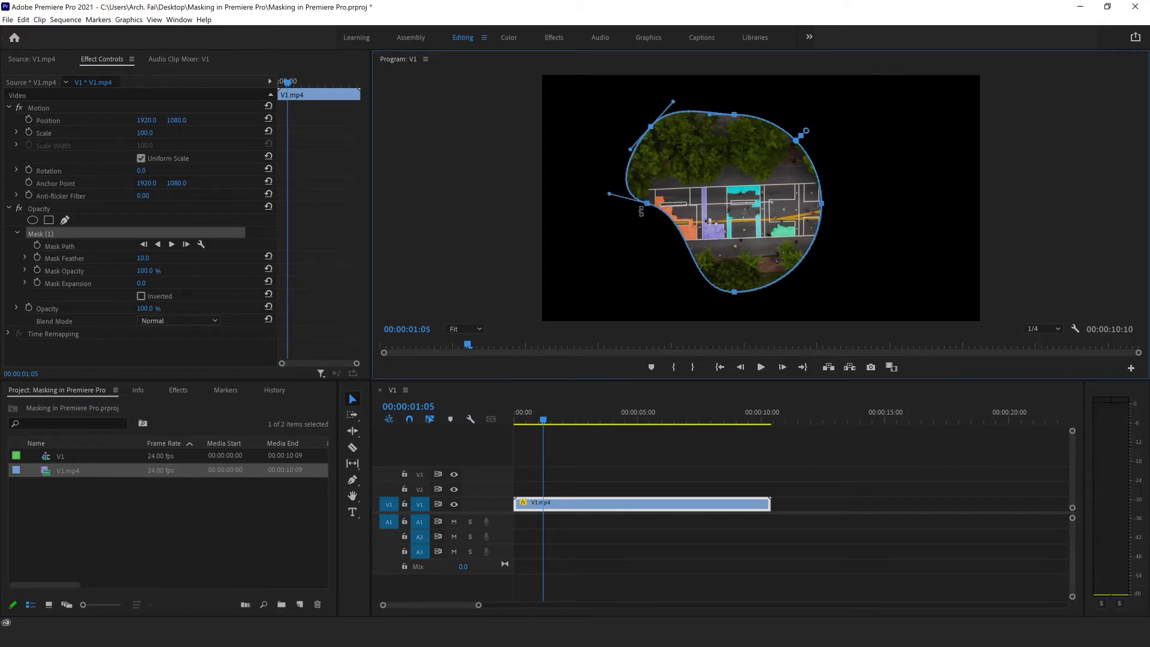
drag(648, 203, 653, 238)
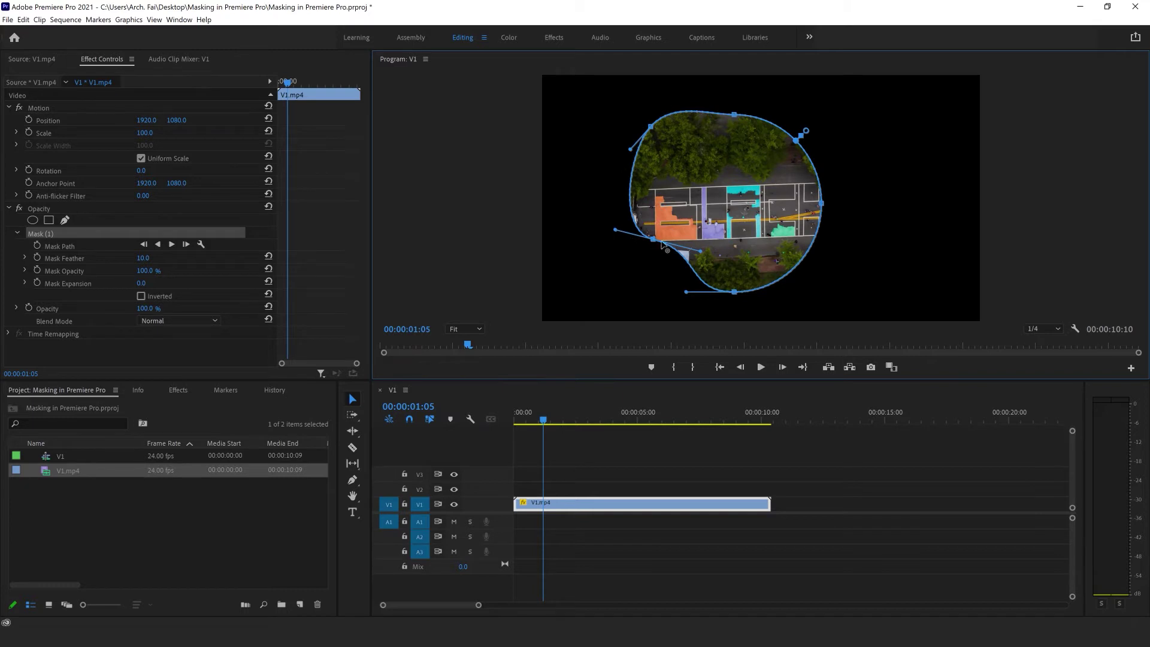
drag(737, 293, 741, 309)
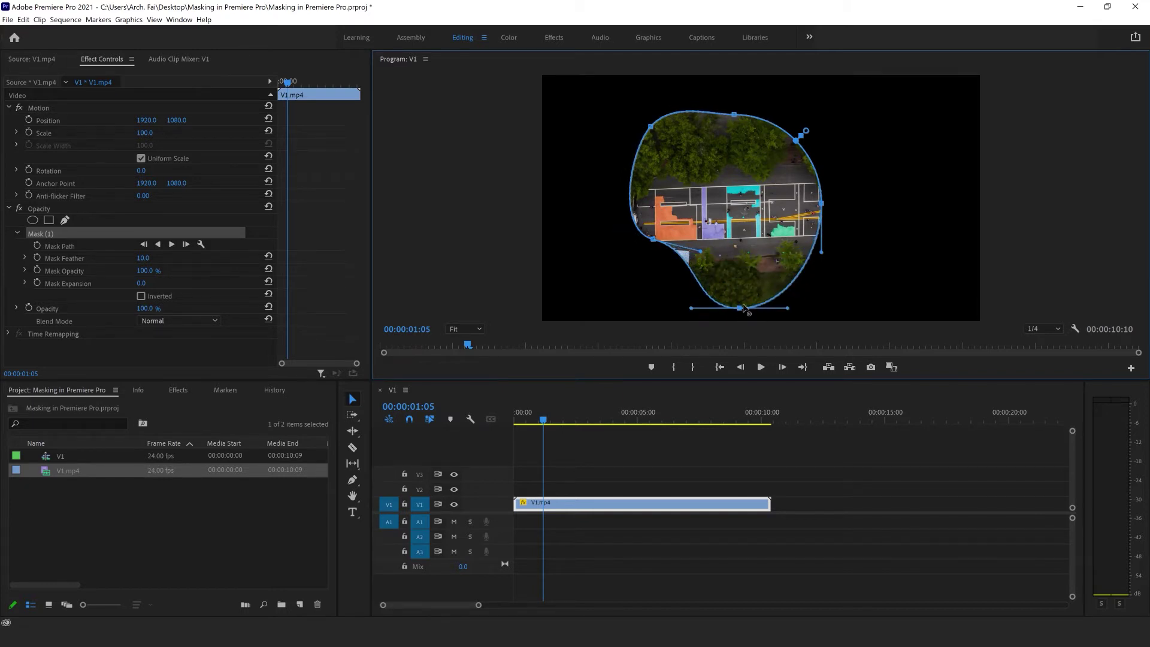
drag(822, 204, 860, 205)
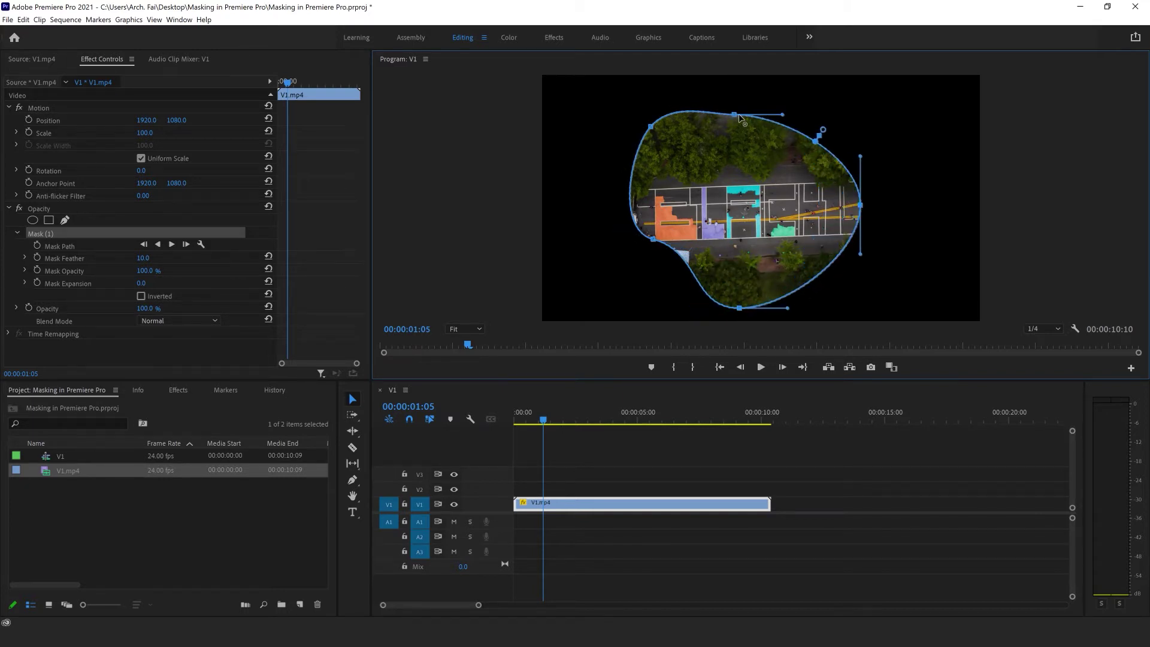
drag(738, 116, 747, 153)
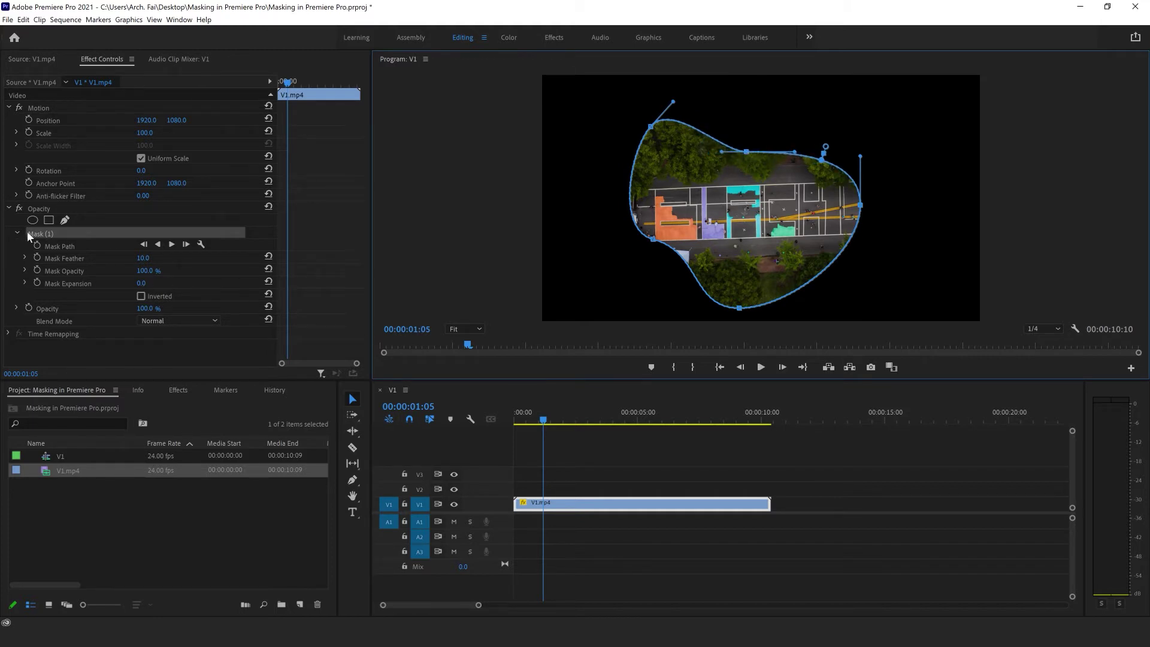
click(49, 234)
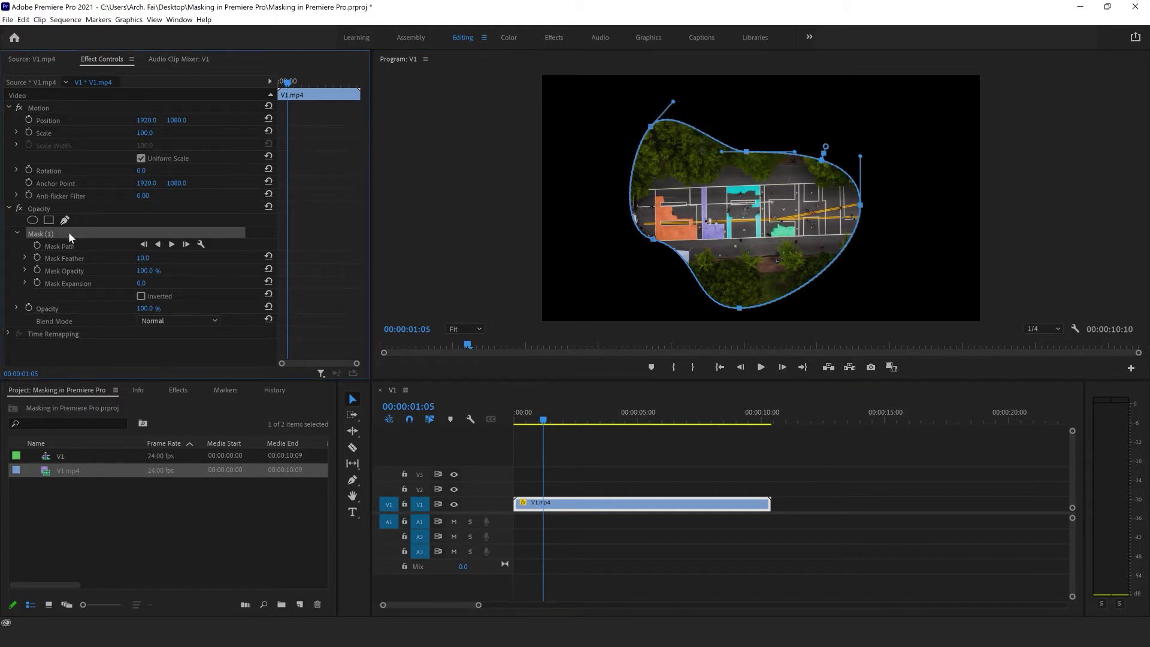
key(Delete)
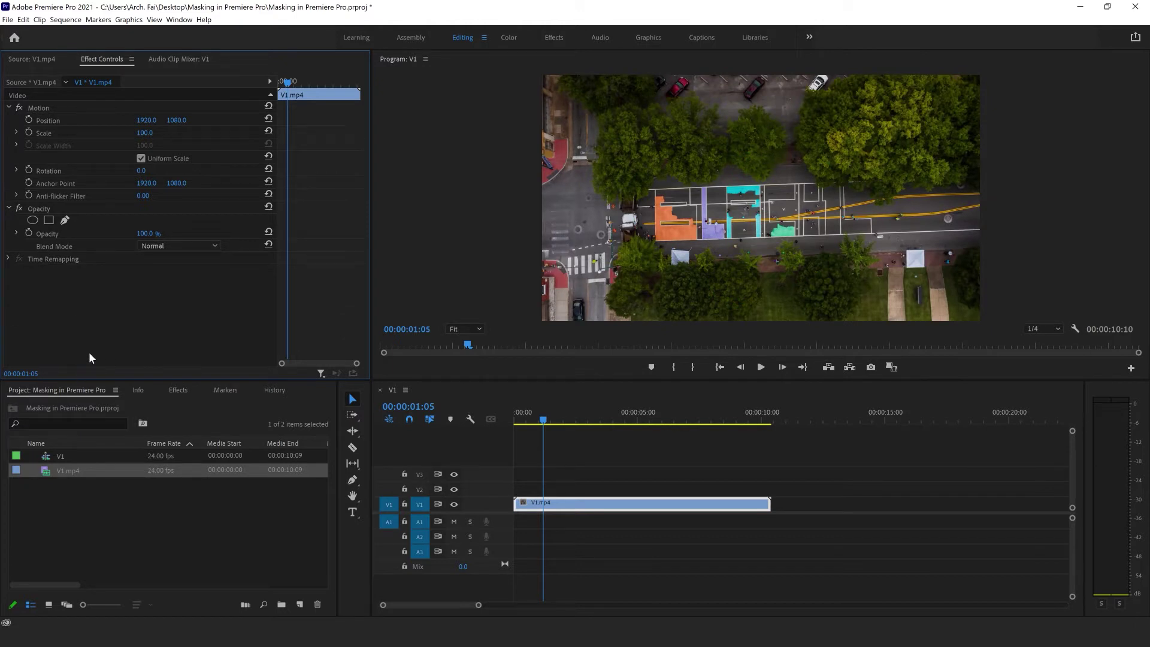
key(ctrl+z)
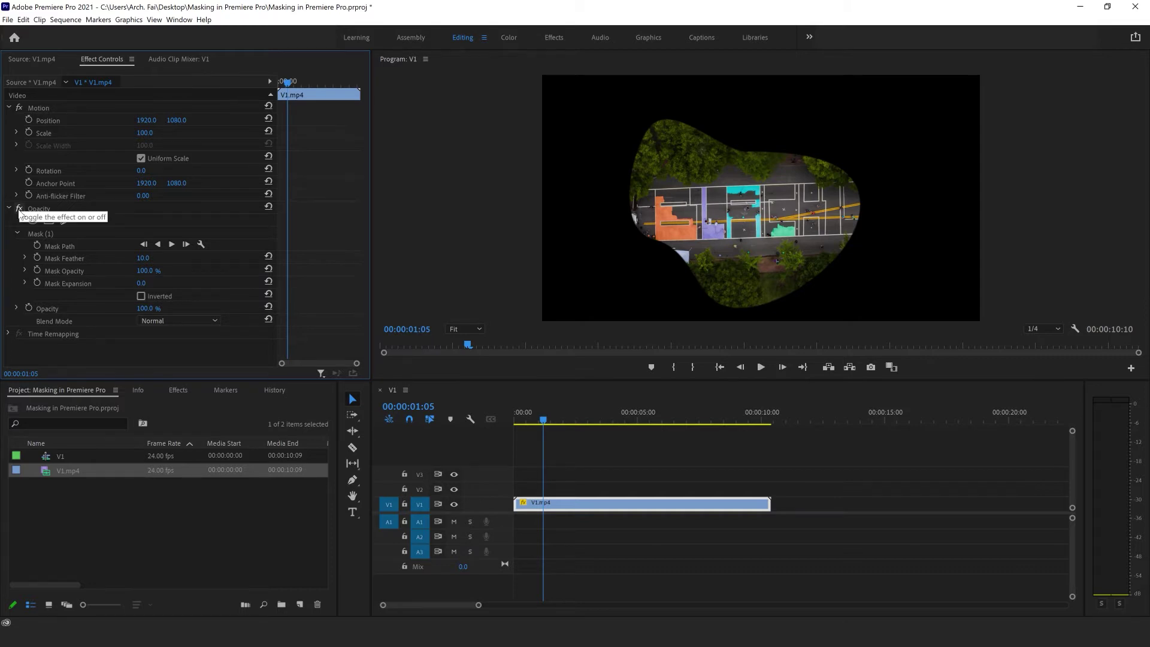
click(19, 208)
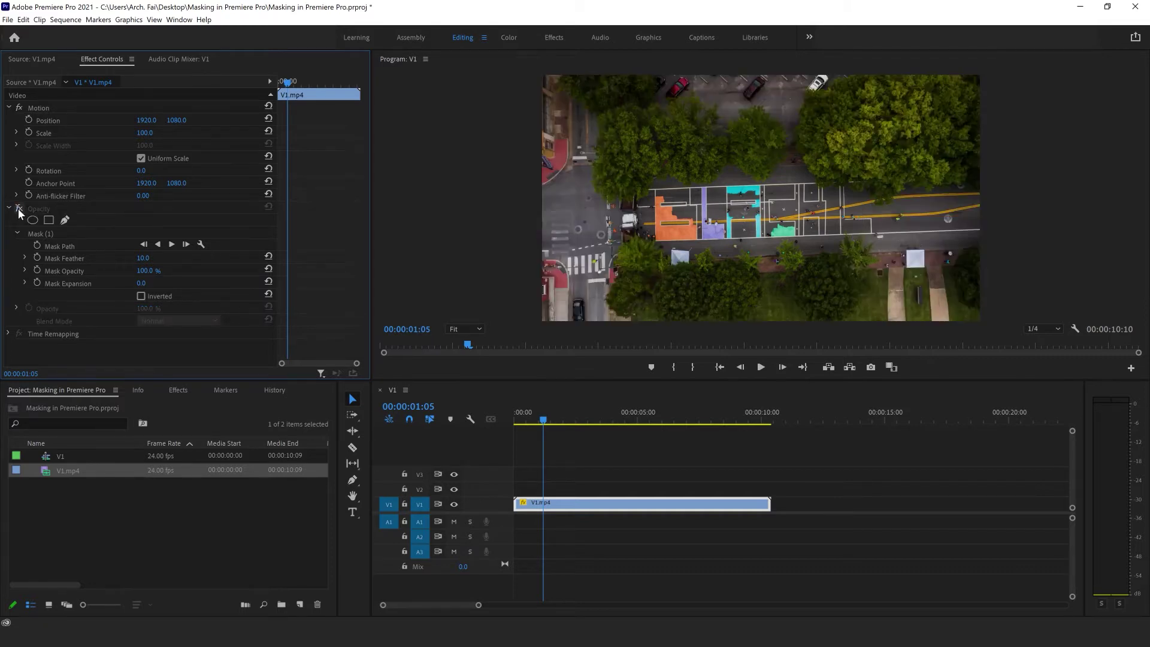
click(19, 208)
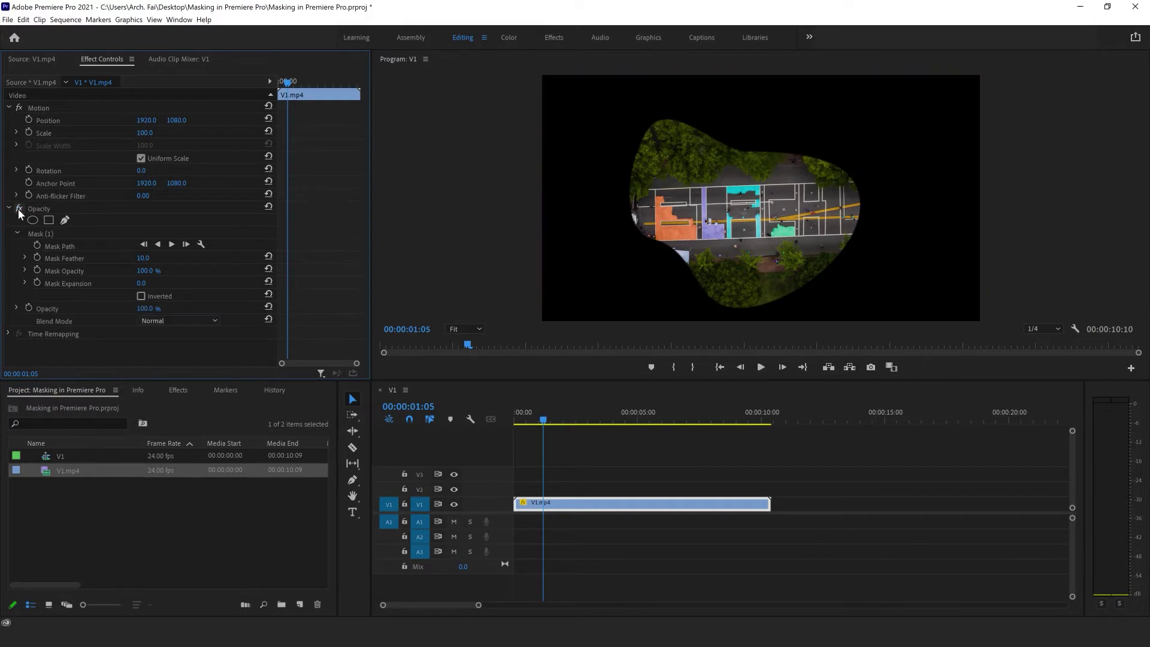
click(24, 232)
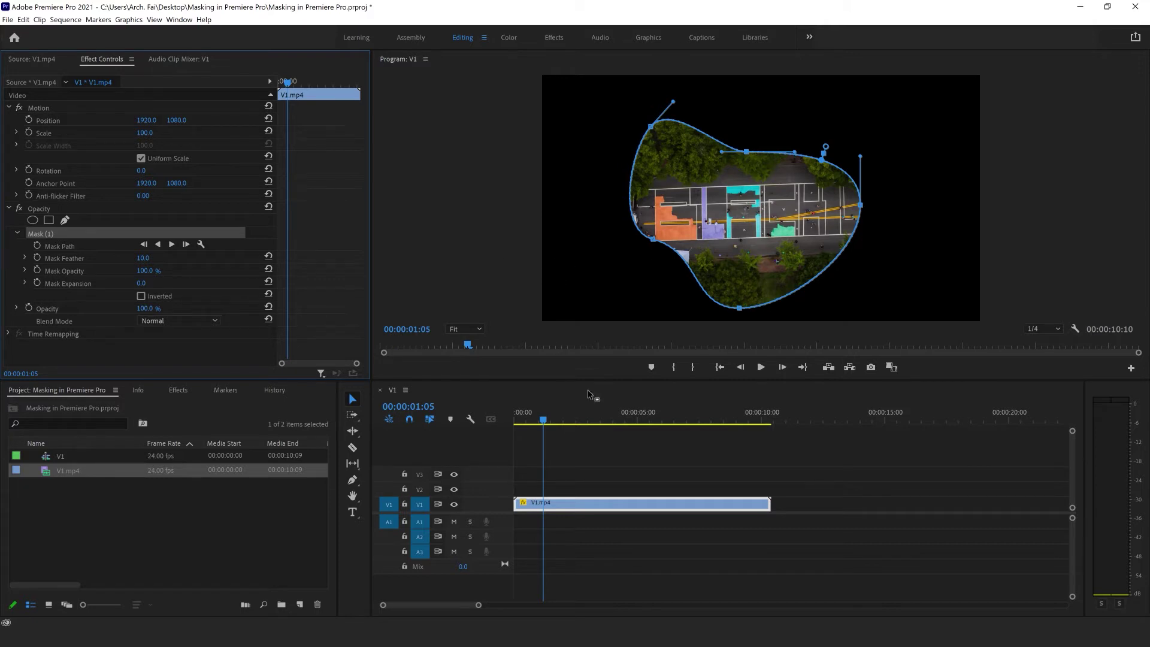
click(95, 203)
click(722, 239)
click(749, 207)
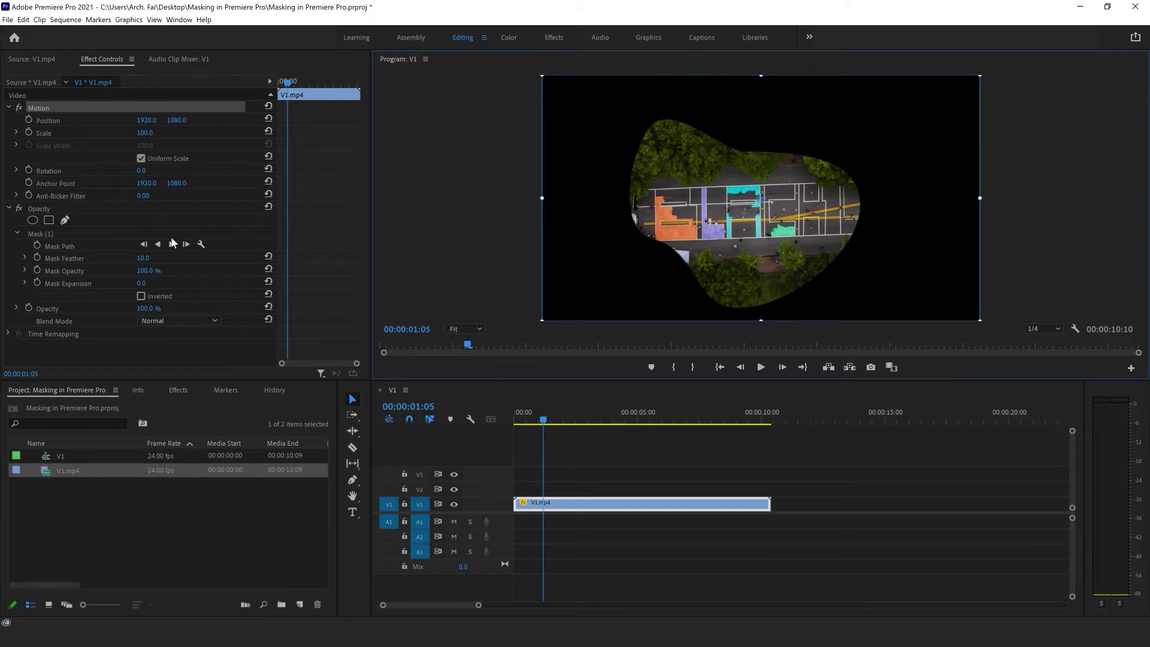
click(70, 234)
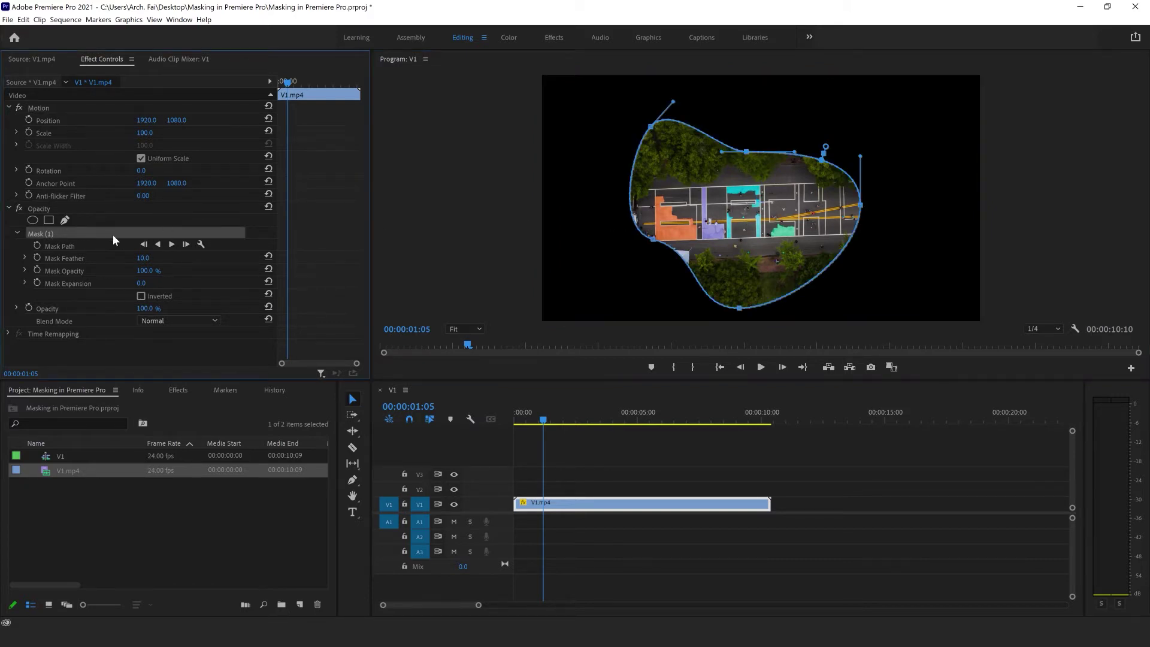
Step: Raise the mask's top point back up and play the masked clip, stopping at 00:00:03:16
mouse_move(746, 152)
mouse_down()
mouse_move(749, 121)
mouse_move(765, 157)
mouse_move(756, 148)
mouse_up()
click(760, 368)
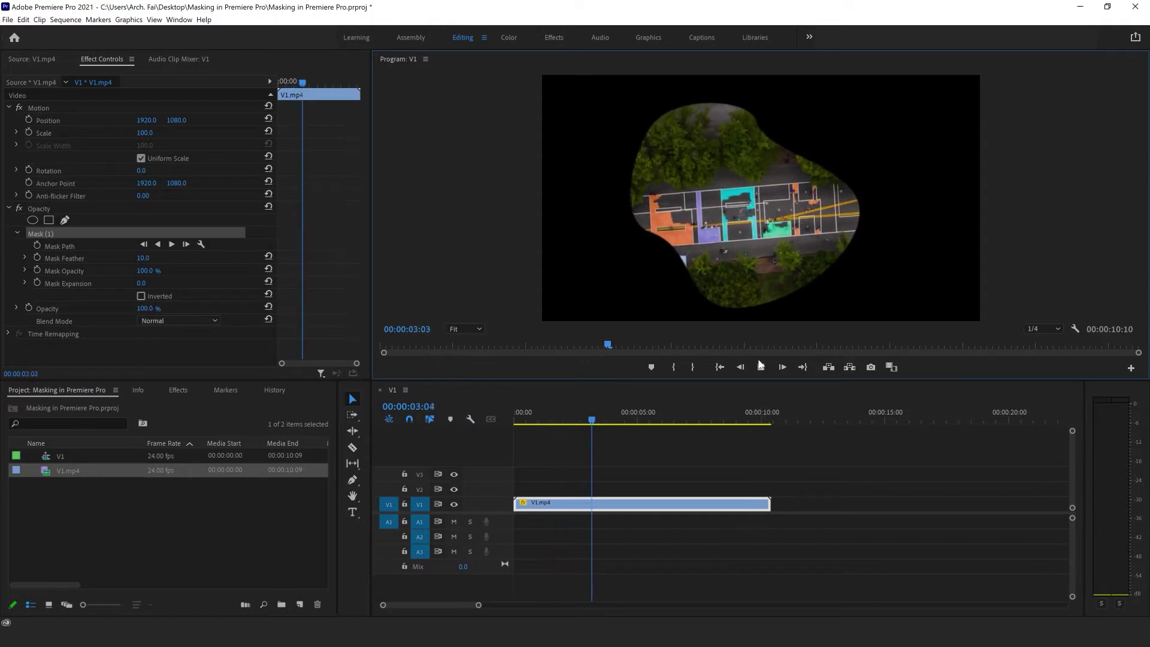
click(760, 366)
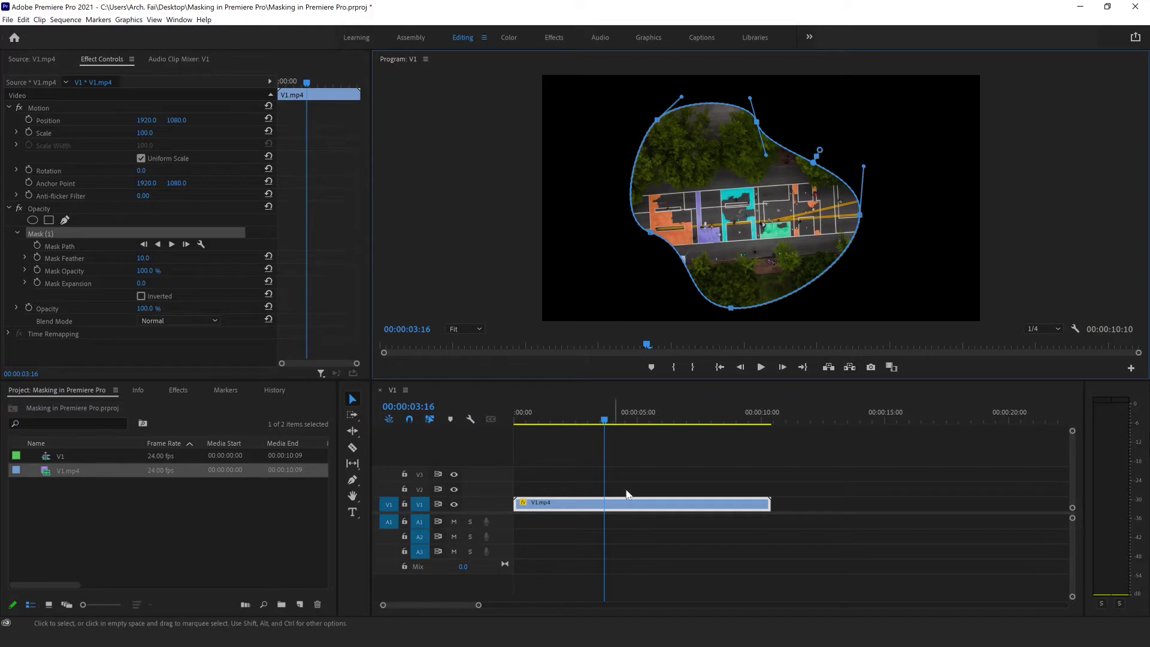
click(60, 232)
Step: Delete the blob mask and add a rectangle mask, adding pulled-out left and right corner points
key(Delete)
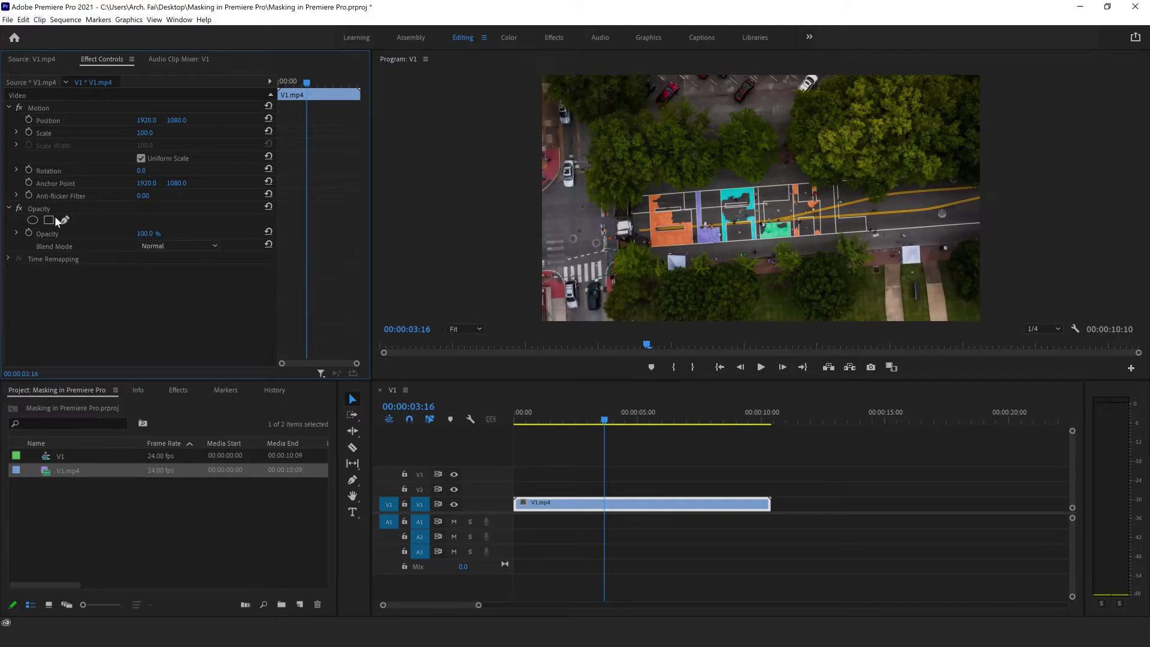
click(49, 219)
mouse_move(778, 209)
mouse_down()
mouse_move(671, 205)
mouse_move(723, 124)
mouse_up()
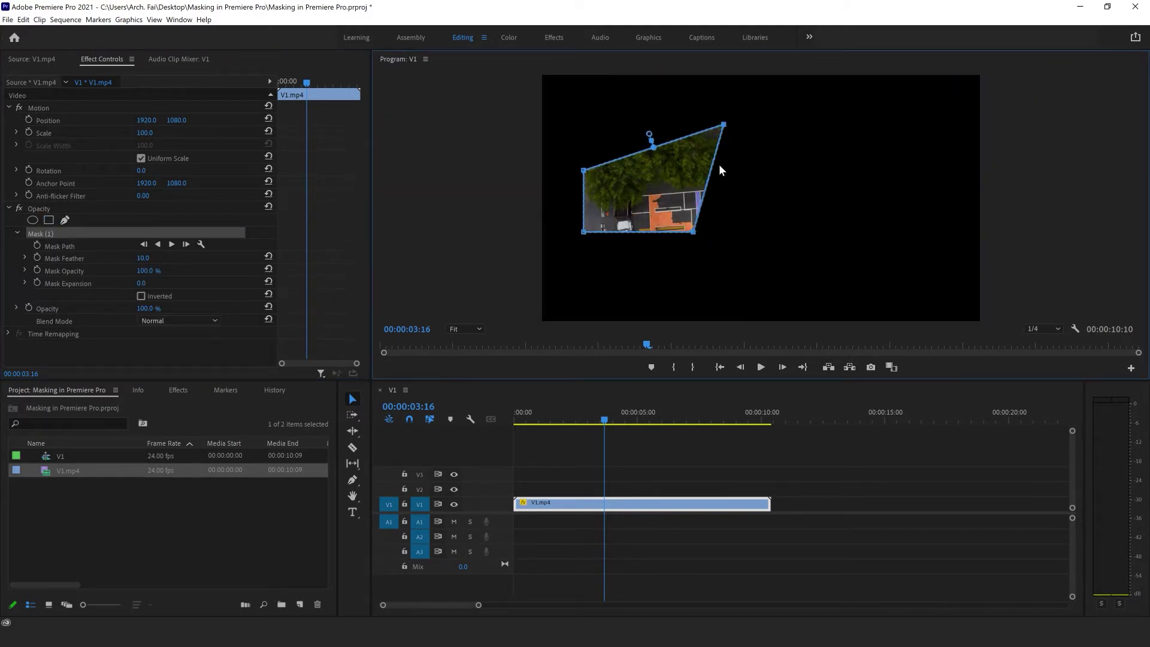
mouse_move(695, 230)
mouse_down()
mouse_move(767, 269)
mouse_move(822, 206)
mouse_up()
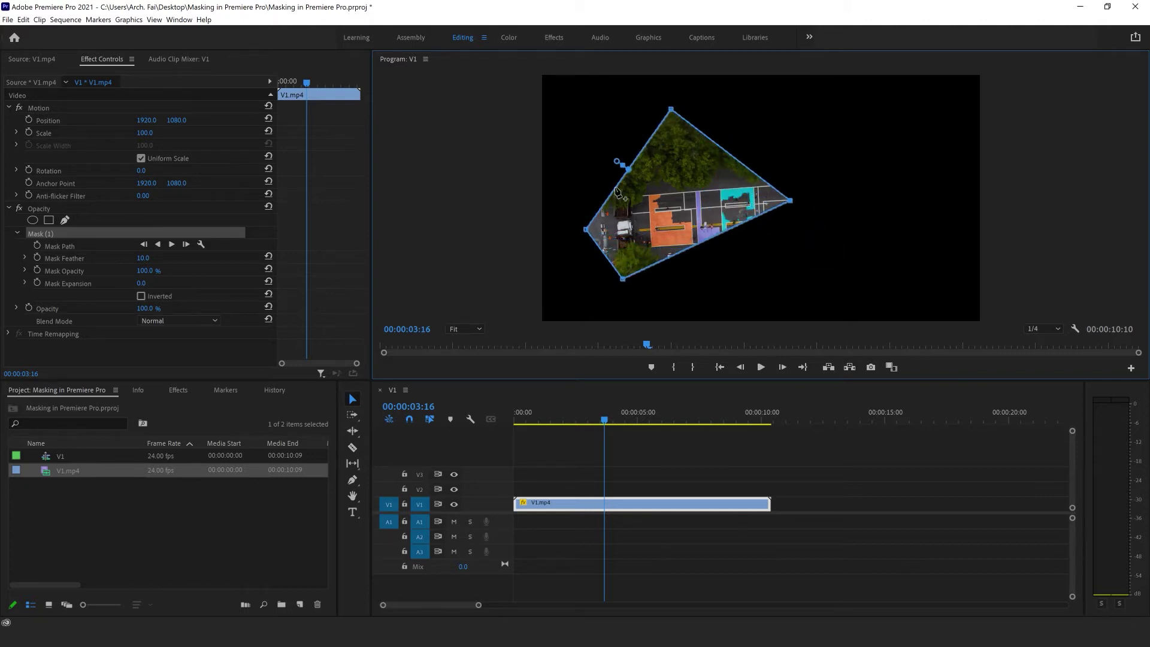
drag(615, 191, 582, 127)
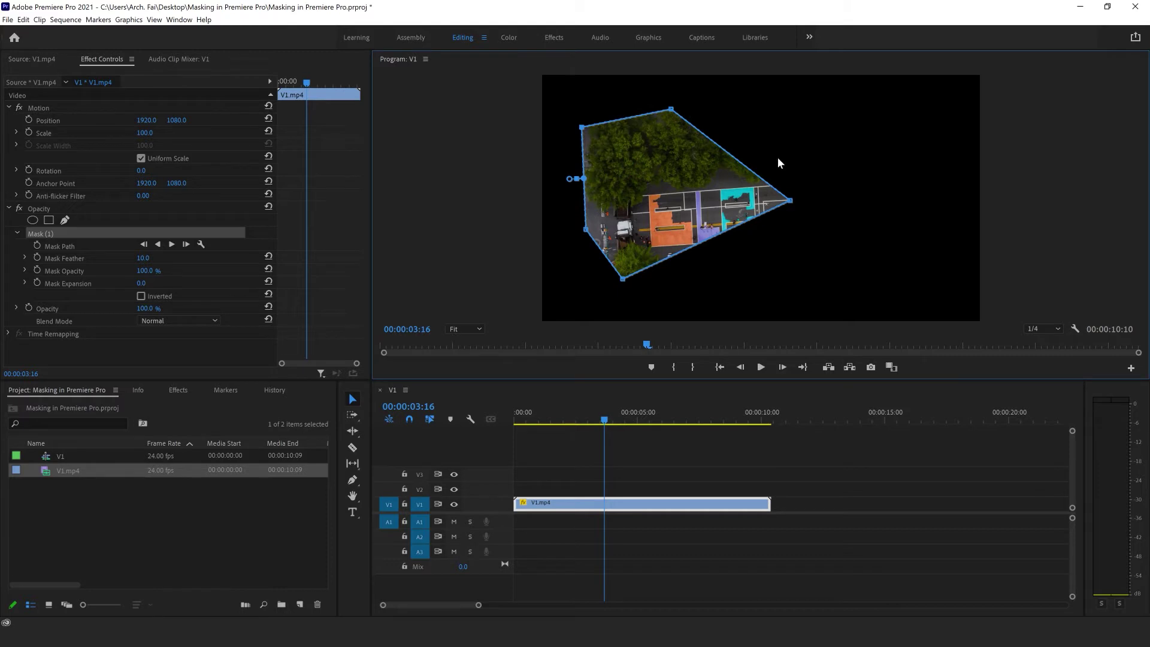
drag(739, 162, 851, 116)
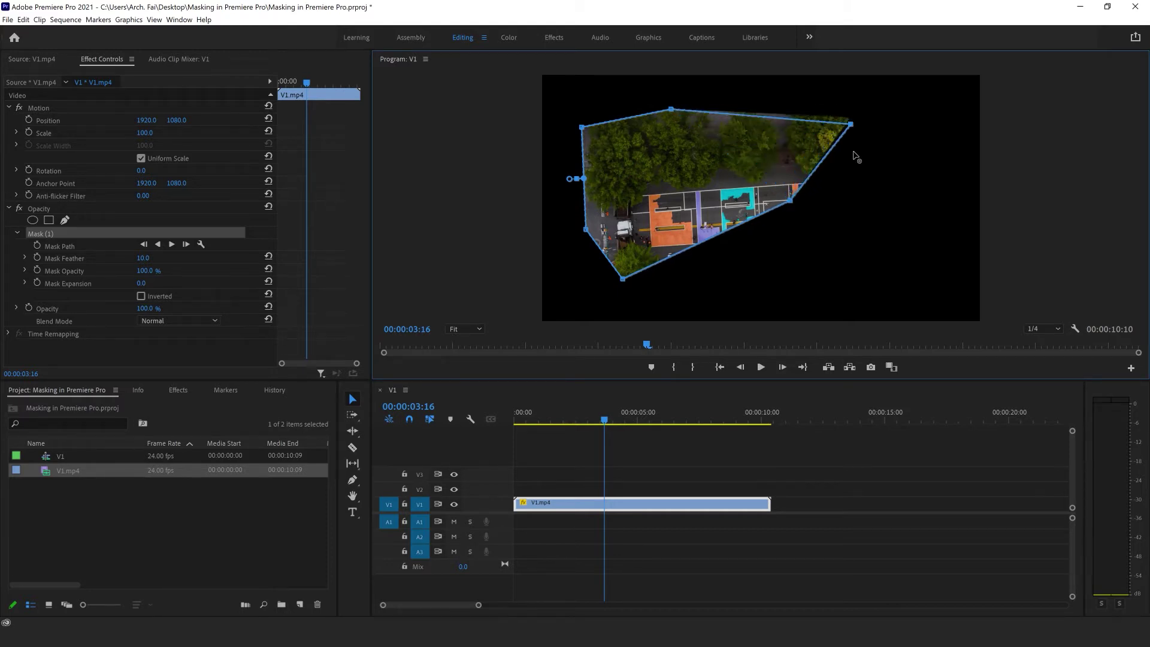
mouse_move(720, 233)
mouse_down()
mouse_move(792, 281)
mouse_move(852, 297)
mouse_up()
Step: Notch the polygon's right and top edges inward, then delete the polygon mask
click(816, 241)
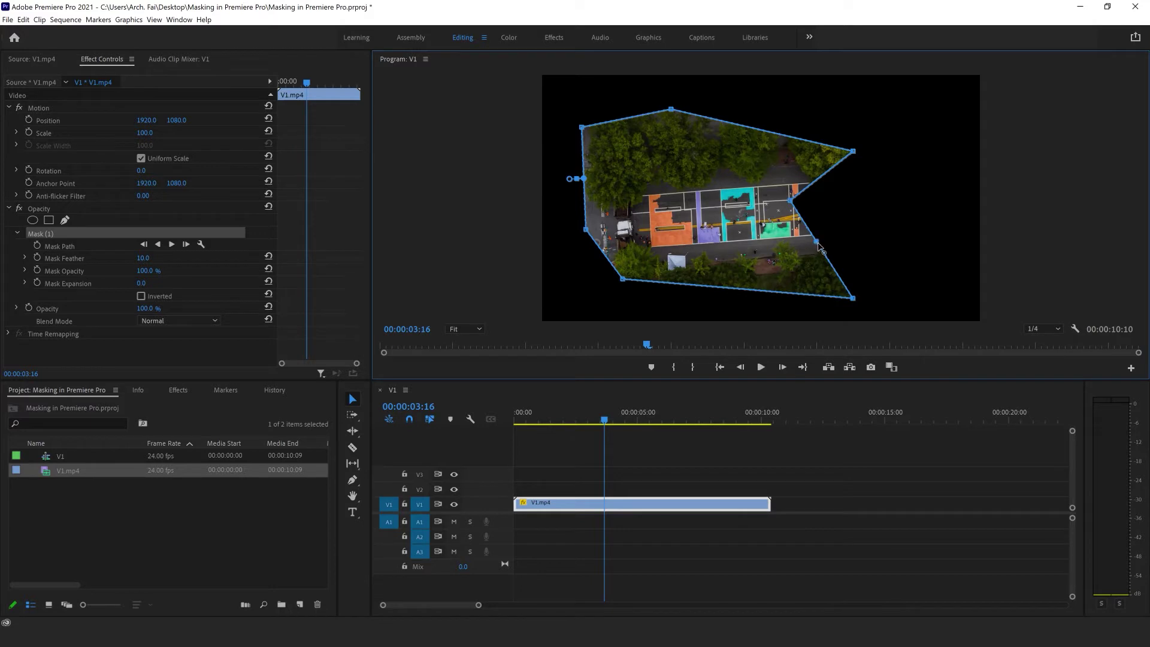
drag(818, 242, 748, 253)
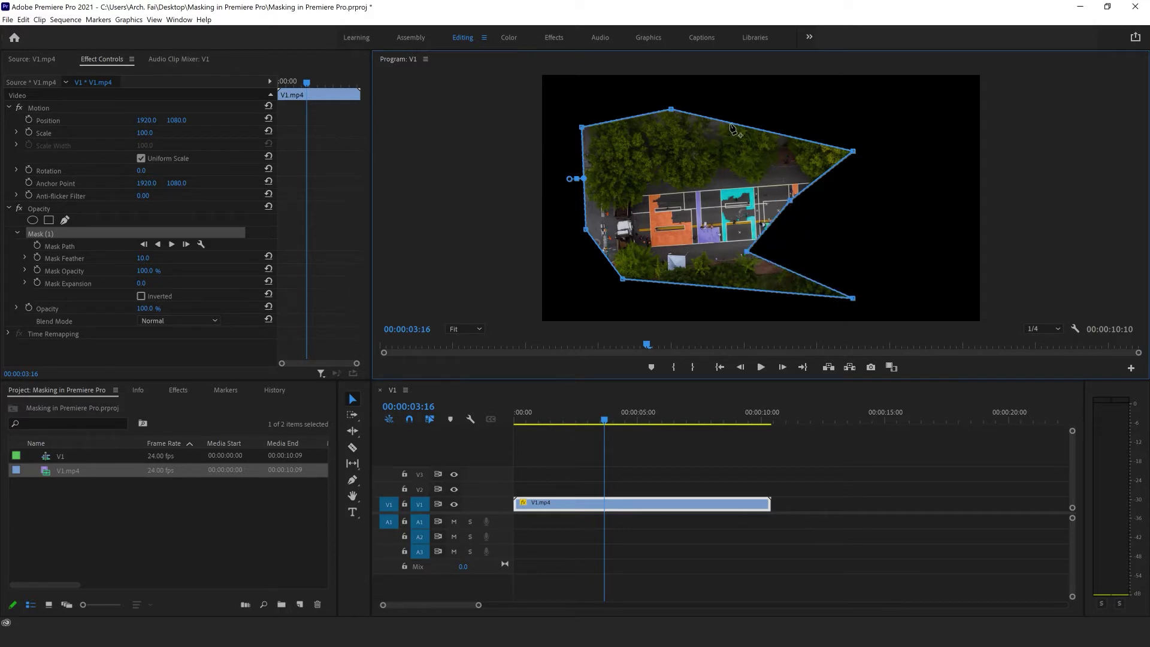
drag(732, 128, 704, 189)
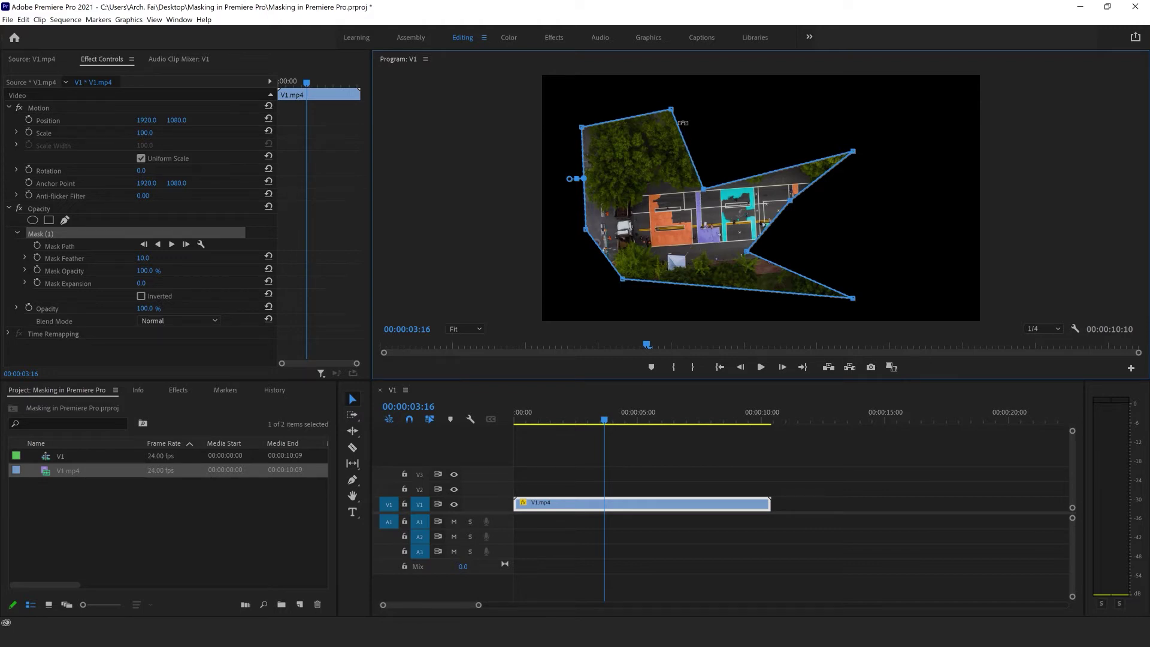
ctrl+click(672, 111)
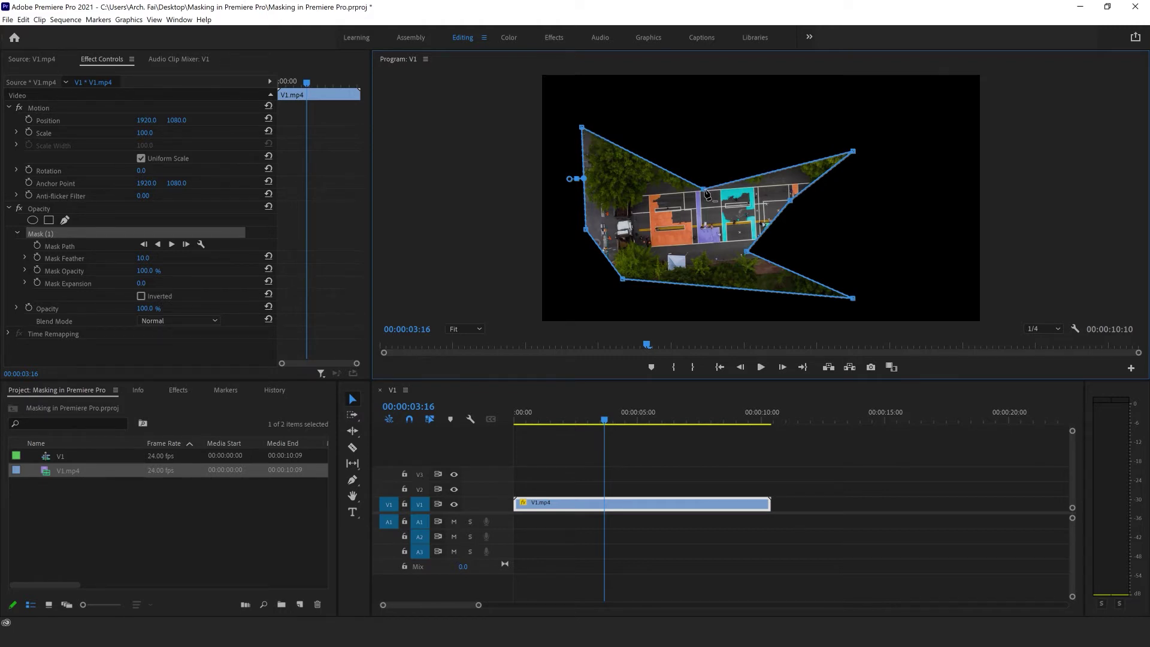
ctrl+click(705, 191)
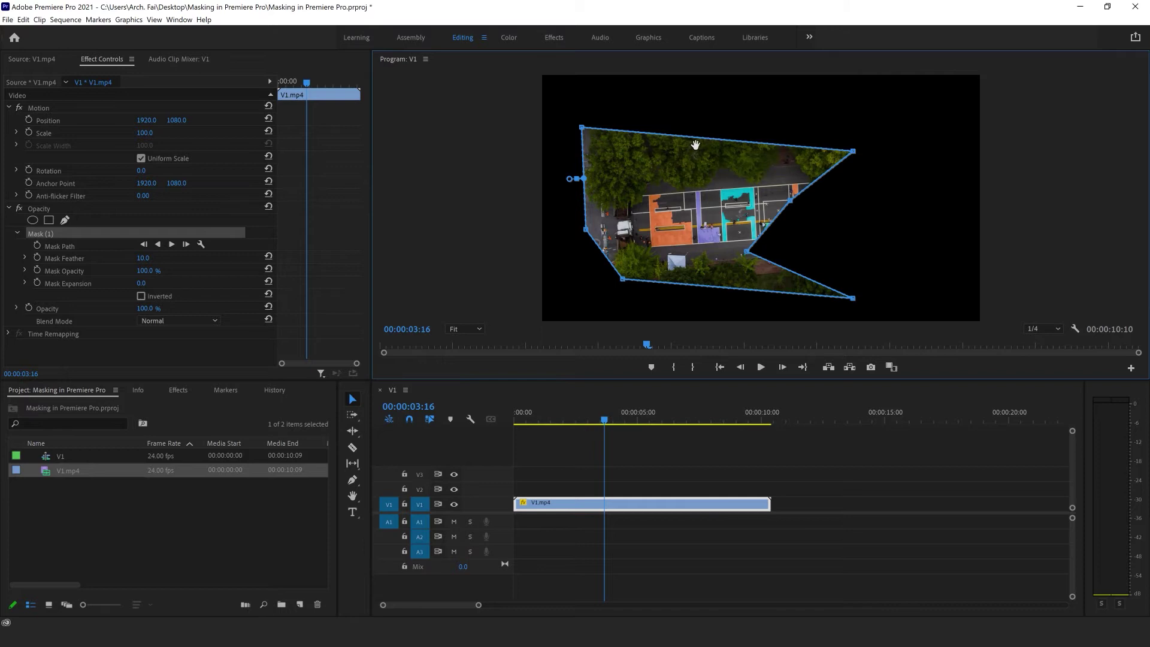
mouse_move(690, 137)
mouse_down()
mouse_move(675, 201)
mouse_move(749, 158)
mouse_up()
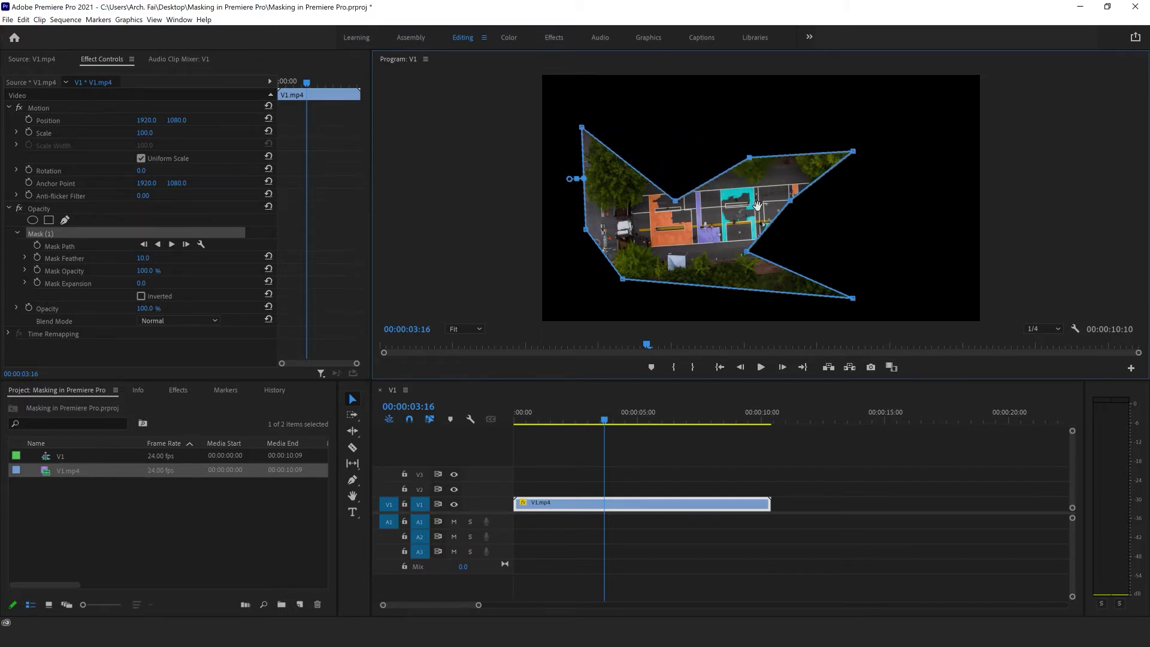
drag(752, 213, 783, 200)
click(76, 232)
key(Delete)
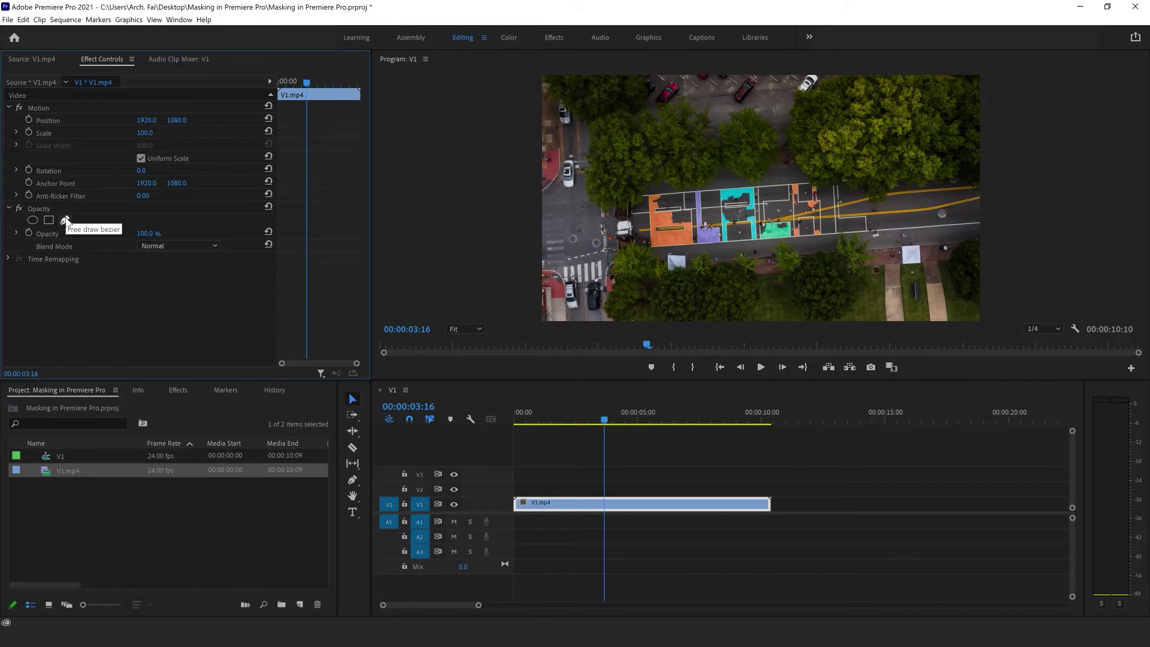
Step: Start a Pen mask with points along the street's lower edge and down the side road
click(65, 221)
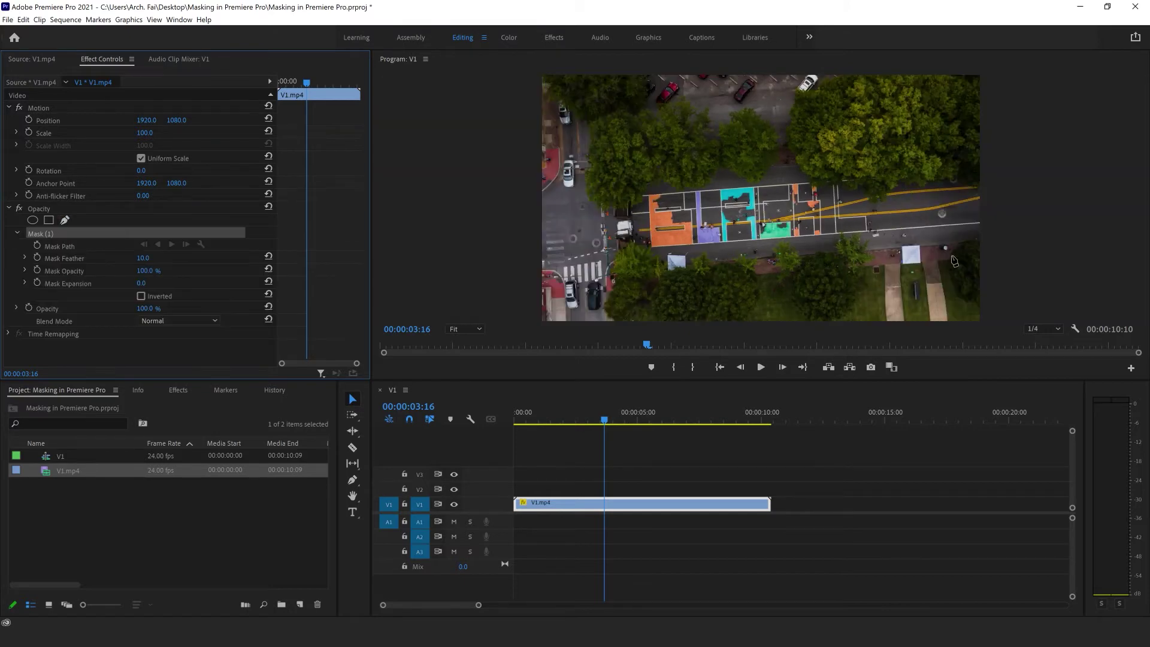
click(980, 240)
click(777, 256)
click(686, 262)
click(609, 263)
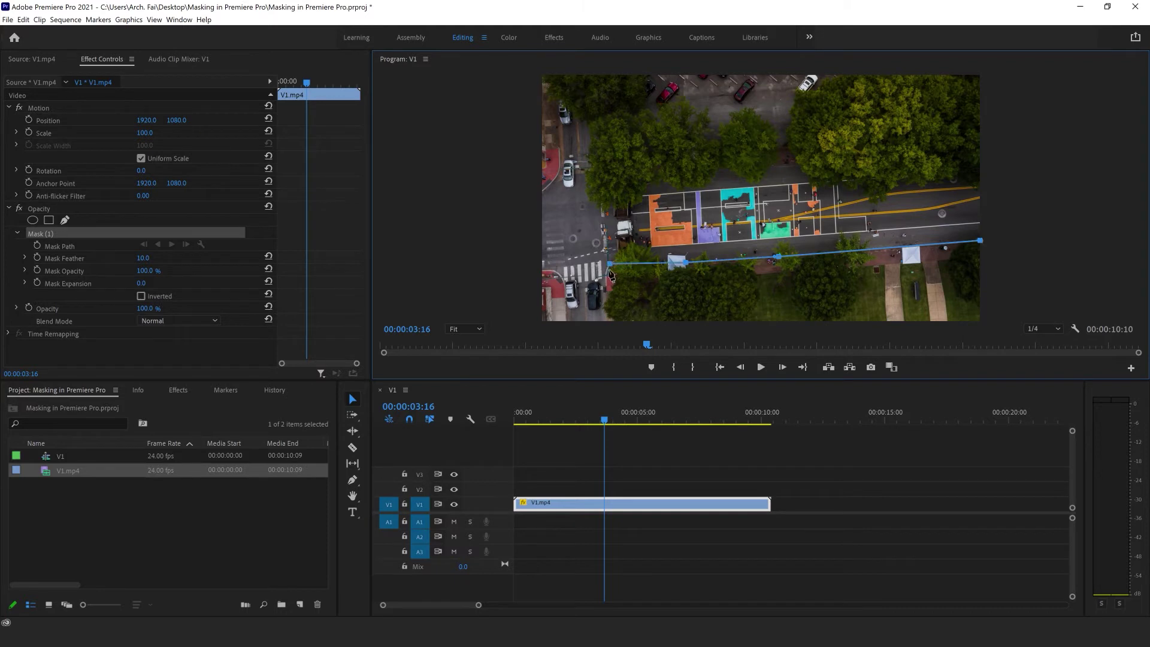
click(606, 316)
drag(607, 317, 611, 333)
click(568, 328)
Step: Trace up the side road to the frame top, along the street top, and close the path
click(560, 277)
click(540, 272)
click(541, 191)
click(555, 175)
click(559, 77)
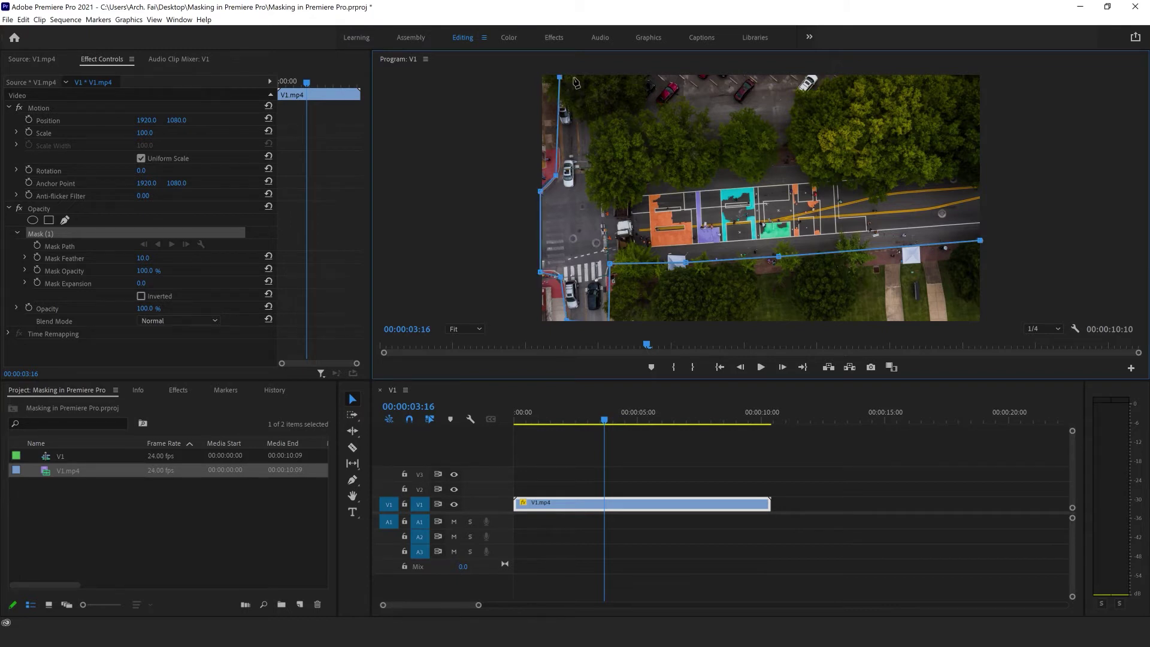
click(602, 77)
click(617, 170)
click(980, 155)
click(980, 241)
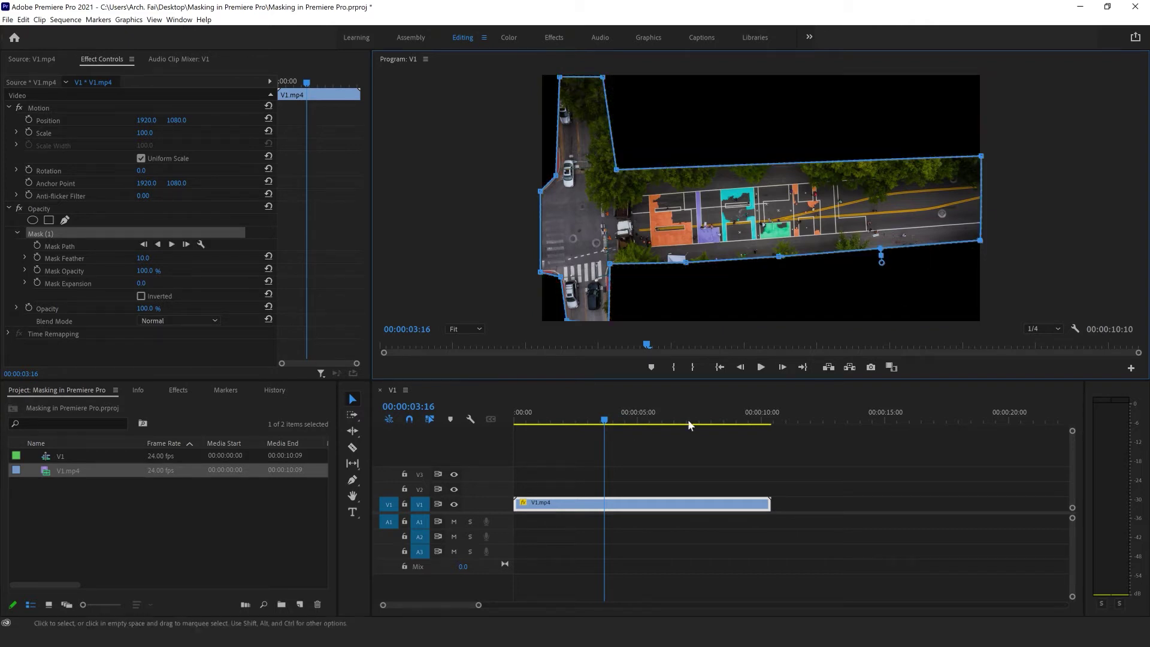
Step: Fine-tune the polygon mask's corners and tilt, shifting its left-edge vertex slightly right
drag(564, 184, 568, 188)
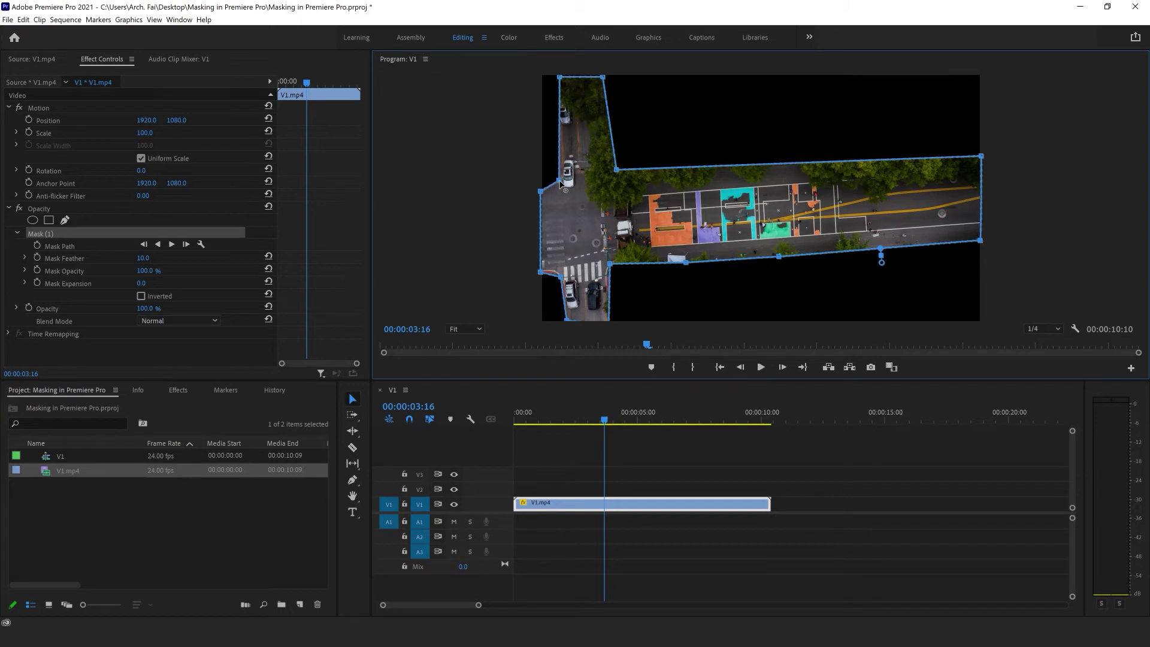
drag(602, 76, 609, 75)
drag(562, 278, 564, 273)
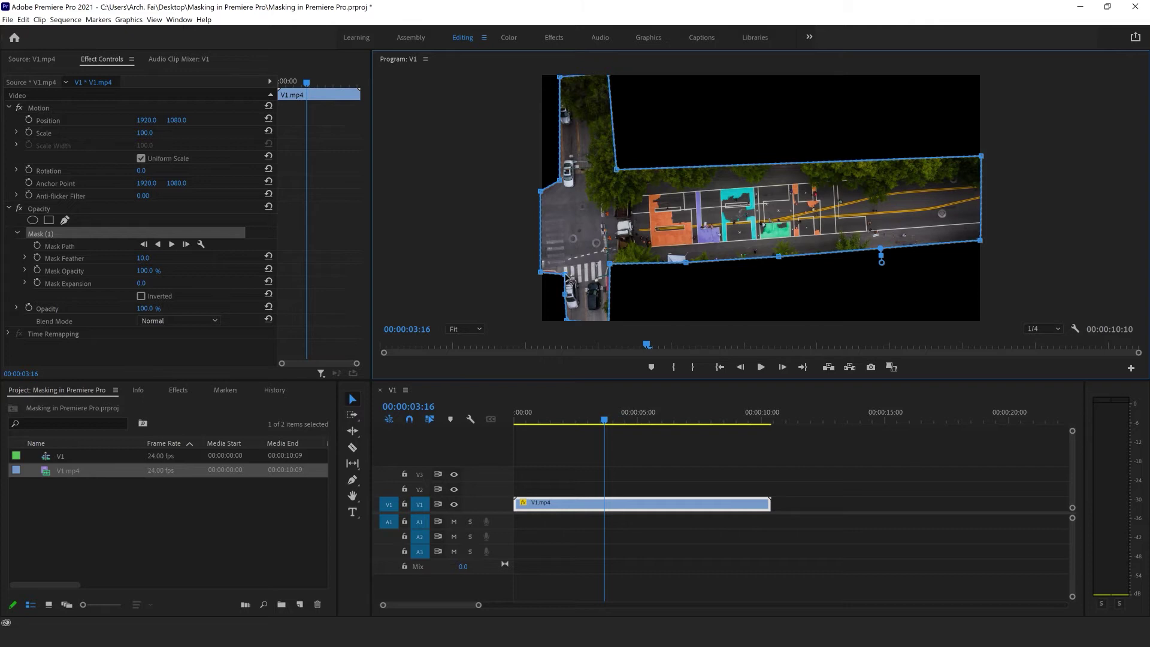
drag(565, 275, 561, 271)
drag(627, 272, 633, 276)
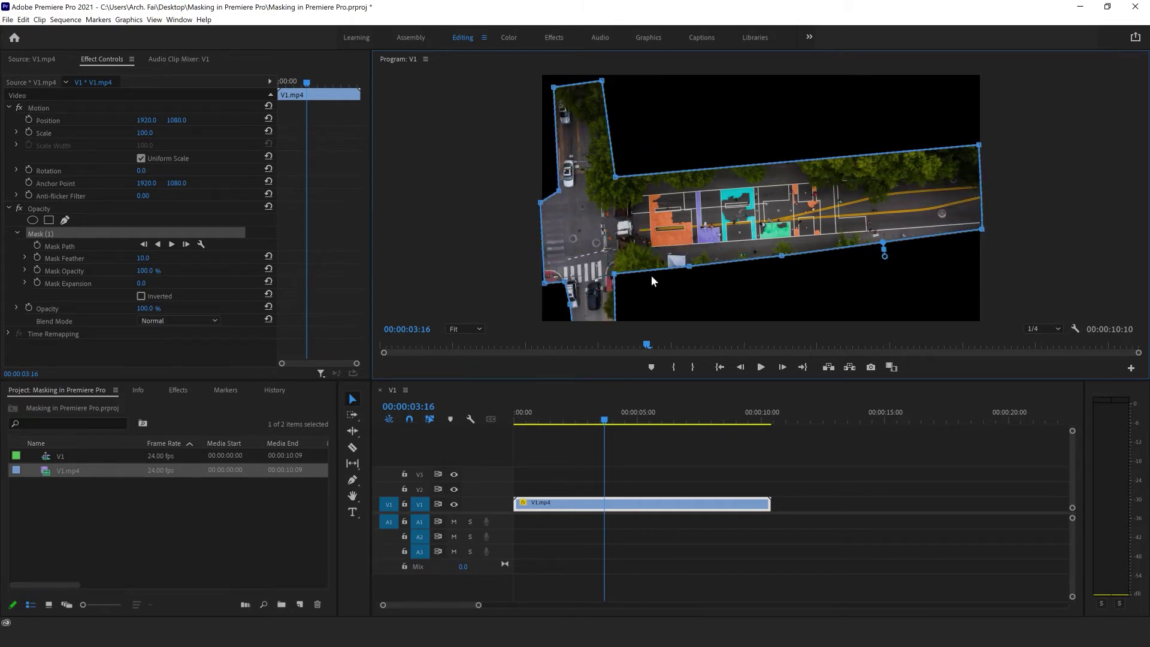
drag(652, 280, 619, 277)
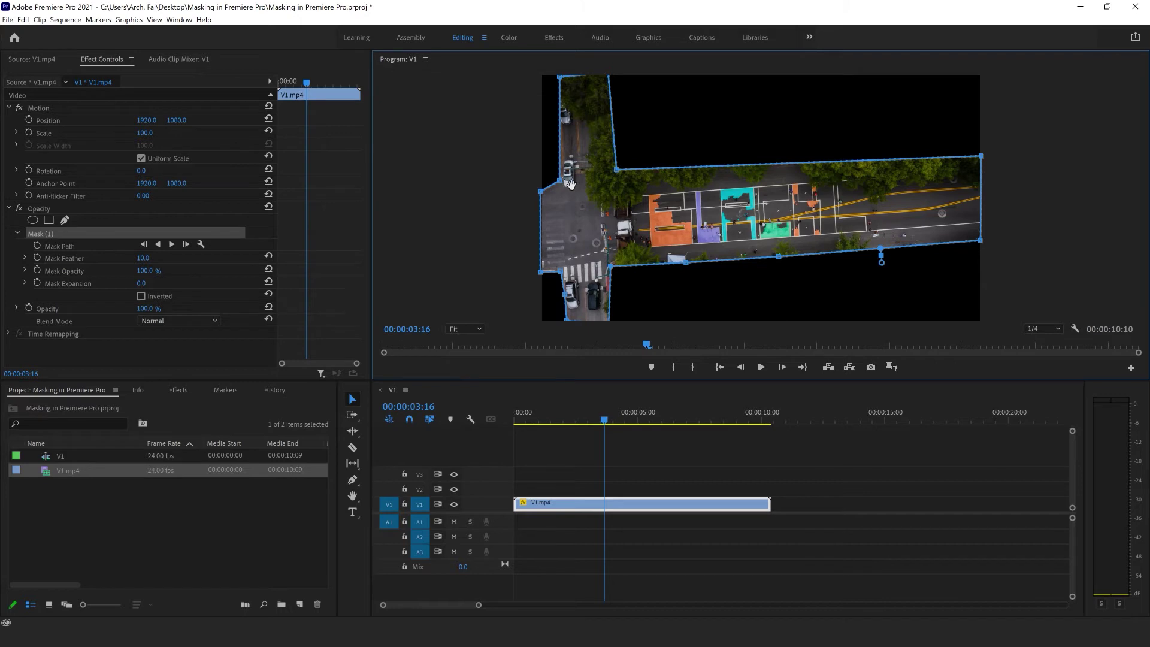
drag(559, 183, 566, 180)
click(53, 233)
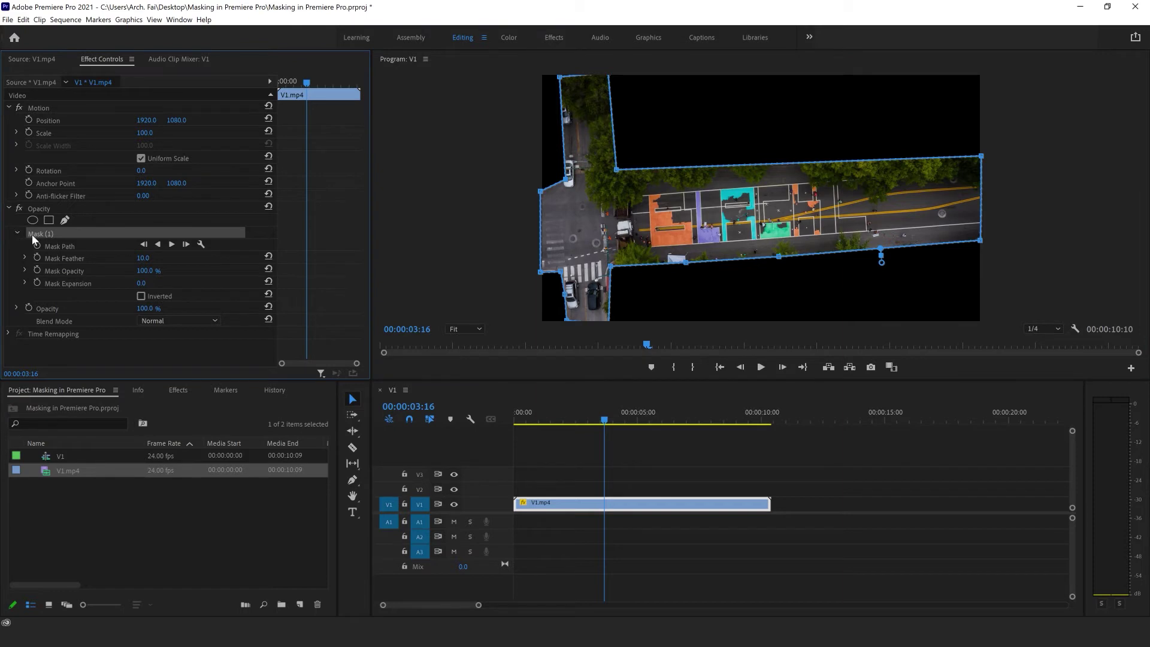
Step: Replace the drone clip's polygon mask with an ellipse mask nudged slightly left and down
key(Delete)
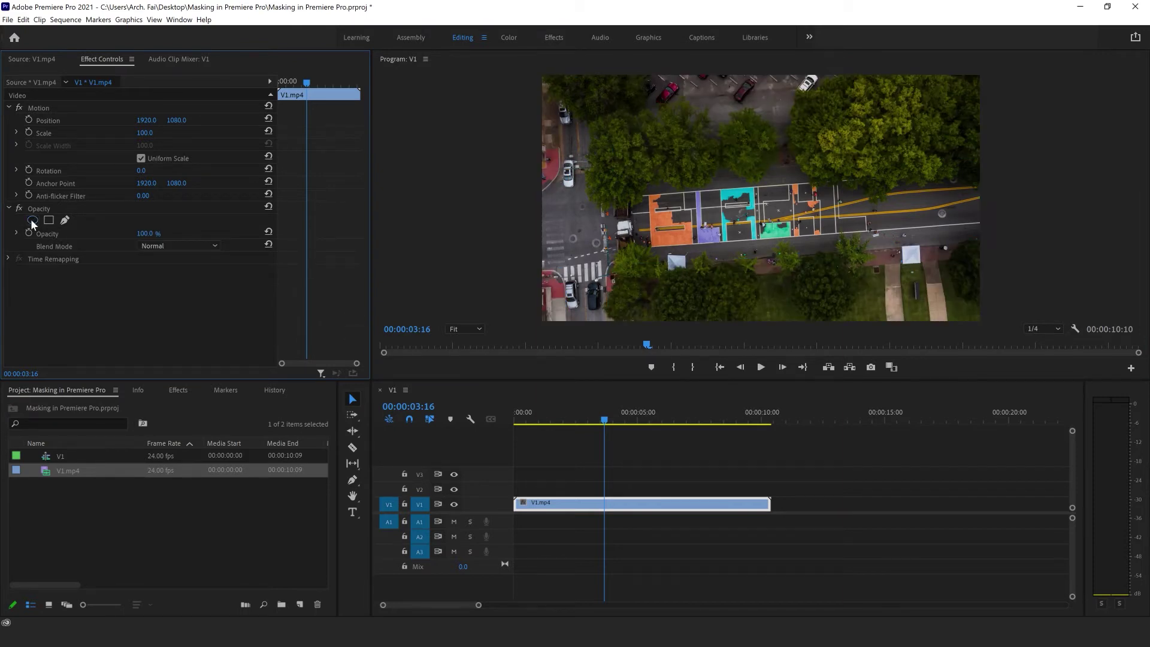
click(31, 220)
drag(759, 213, 741, 222)
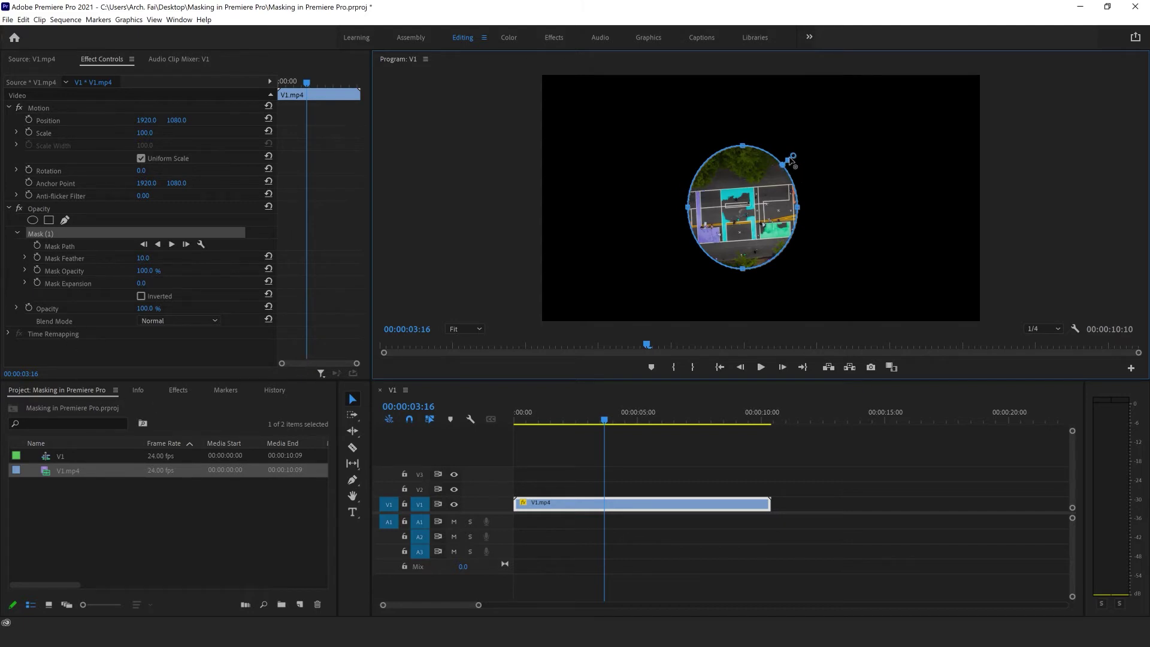
Step: Adjust the ellipse's expansion and feather handles, ending at feather 304.1 and expansion 52.1
drag(791, 158, 837, 131)
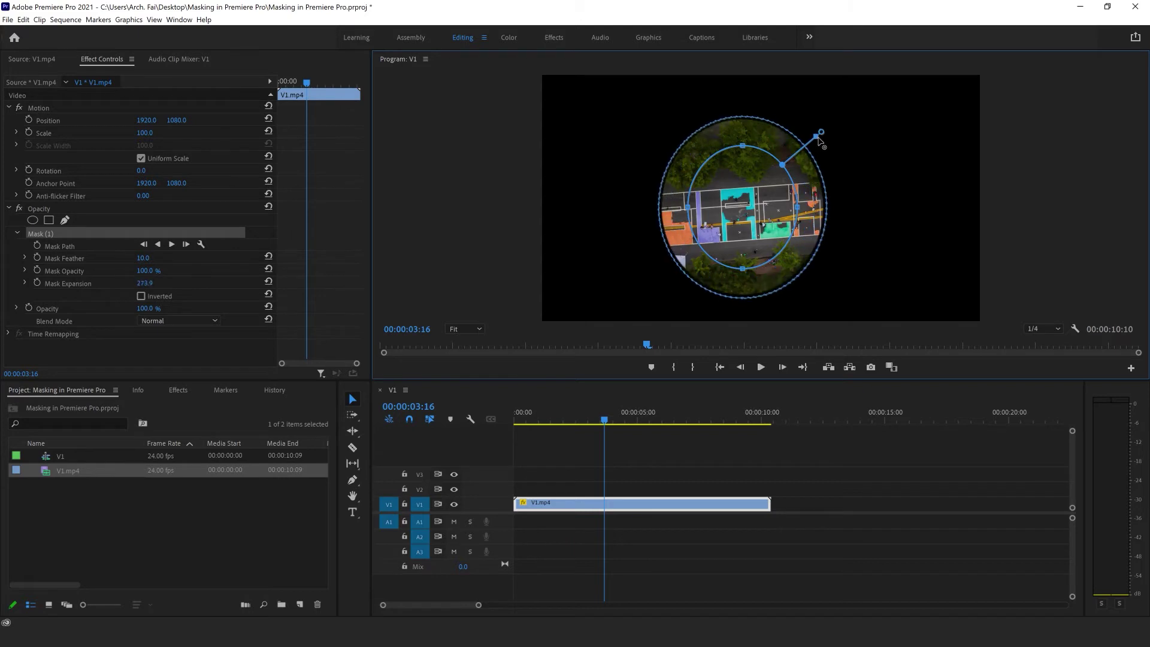
drag(837, 131, 812, 145)
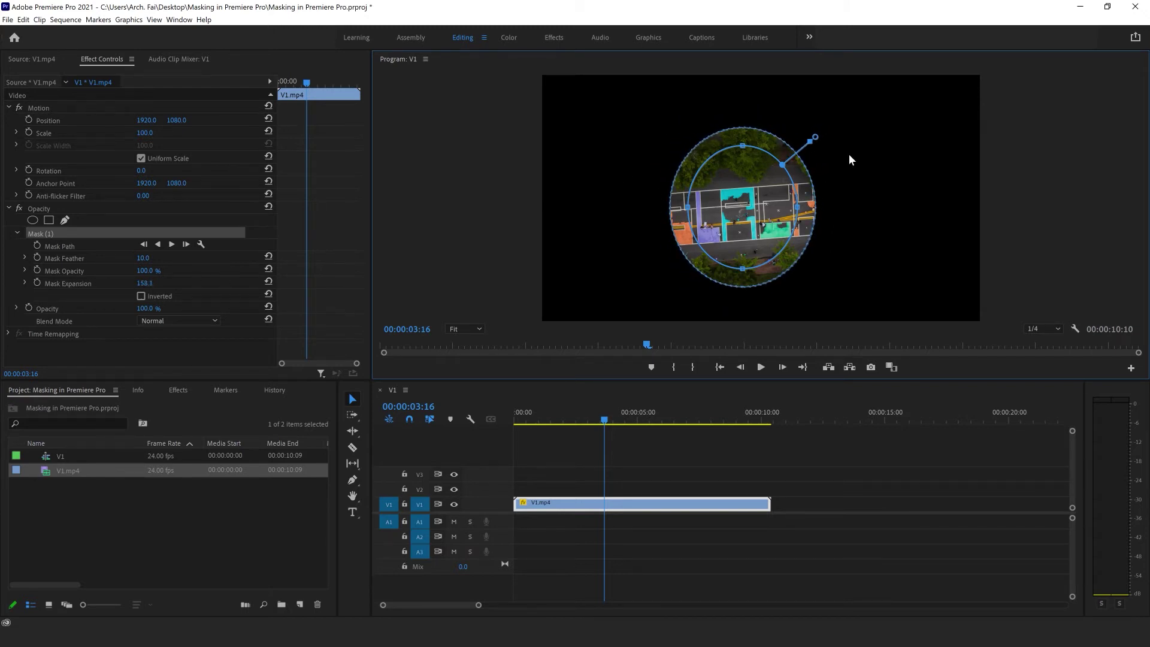
drag(814, 138, 819, 134)
drag(145, 283, 15, 283)
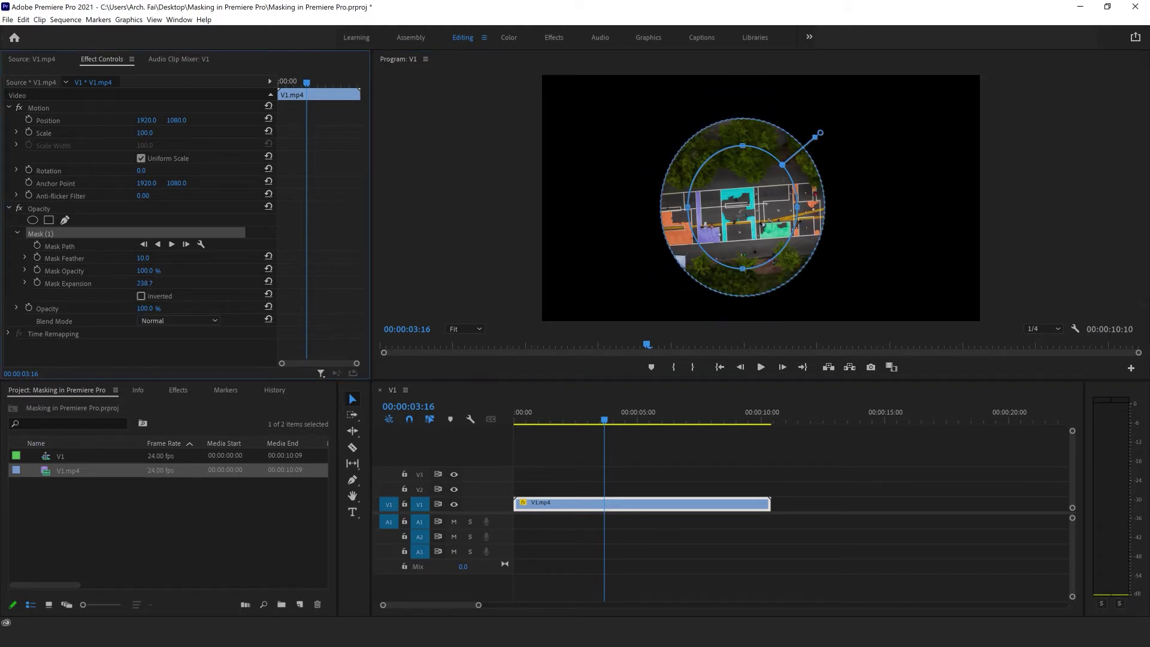
drag(143, 283, 291, 284)
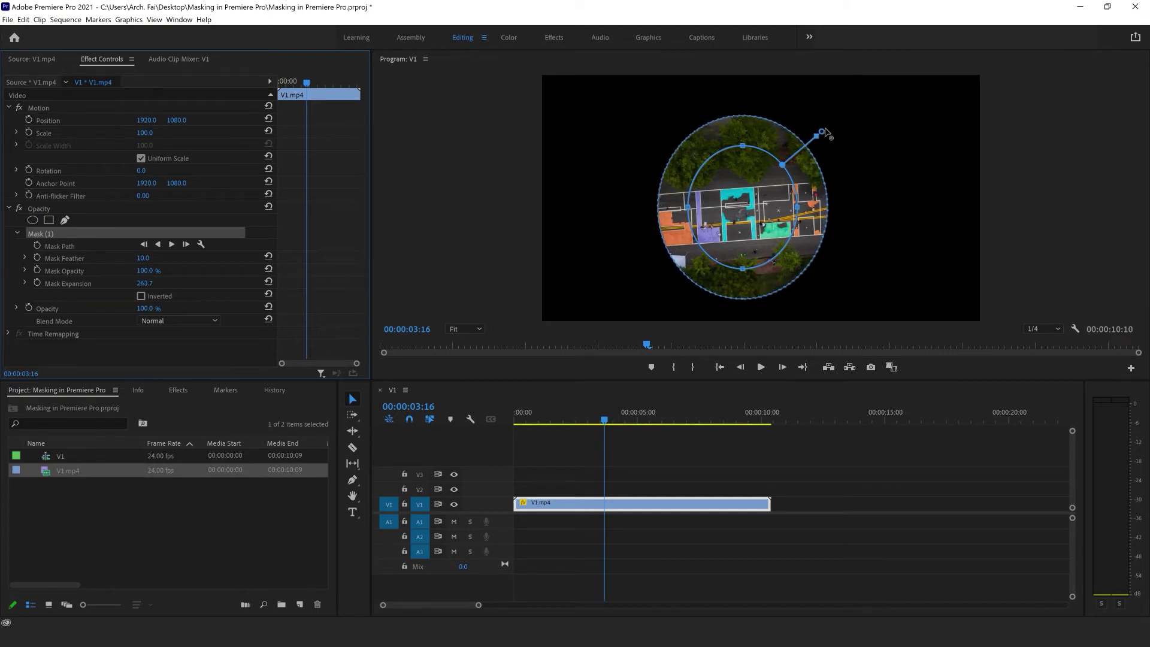
drag(817, 139, 834, 123)
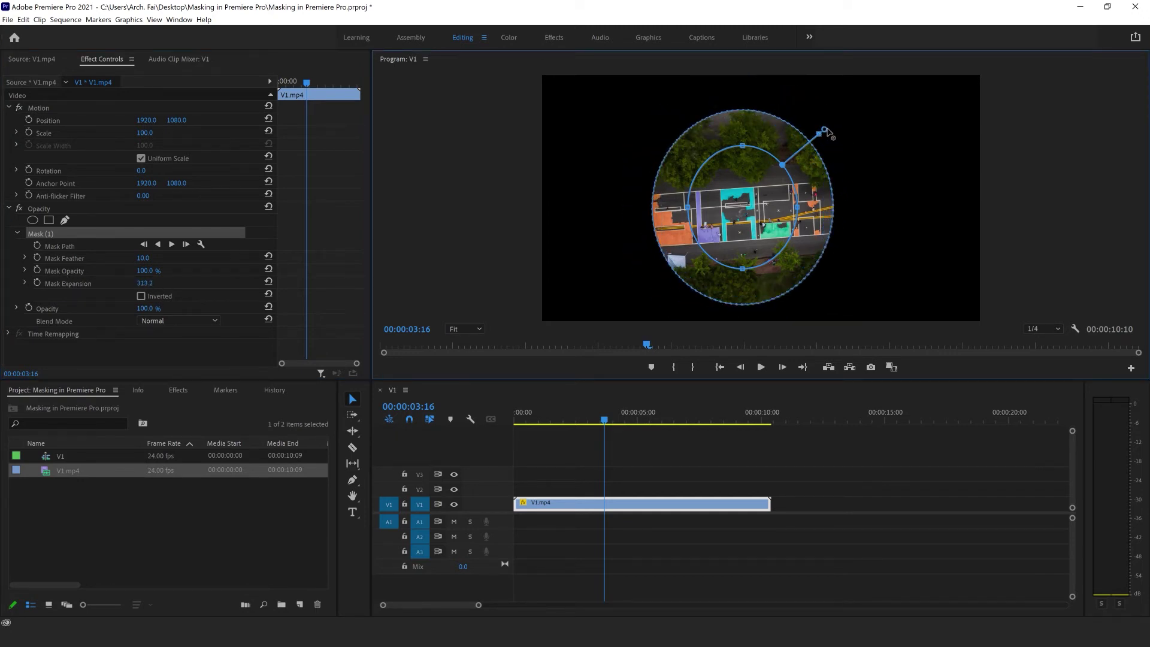
mouse_move(837, 120)
mouse_down()
mouse_move(806, 147)
mouse_move(853, 125)
mouse_move(801, 148)
mouse_move(837, 120)
mouse_move(814, 138)
mouse_up()
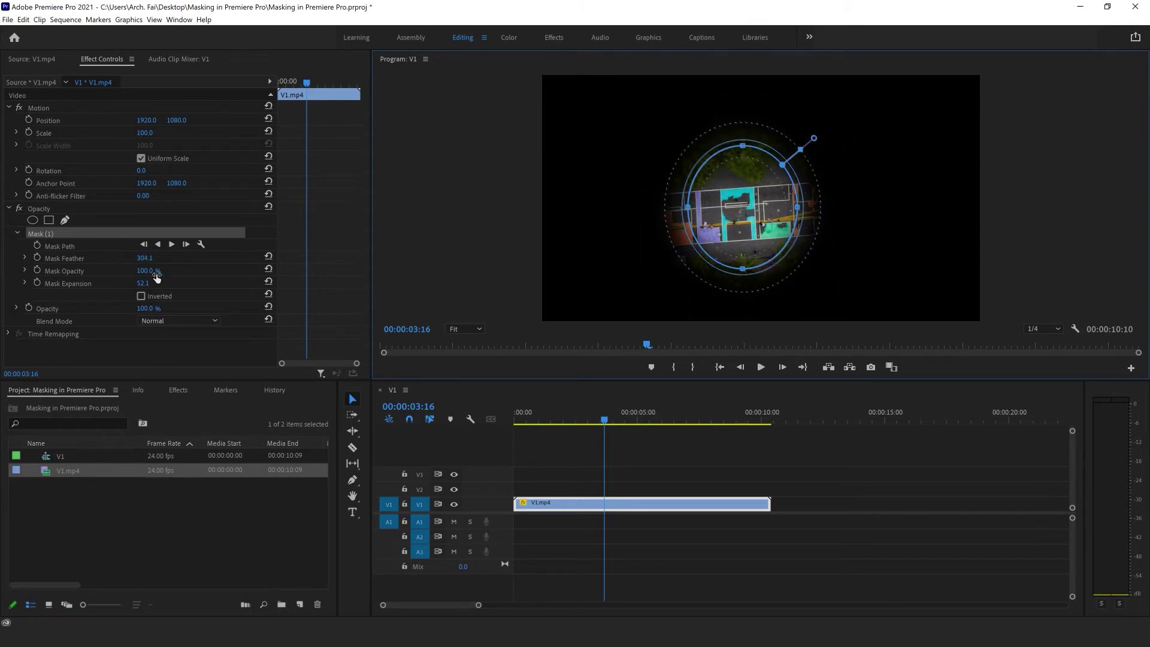
Step: Raise the mask feather to about 551, nudge the expansion up, and keep mask opacity at 100%
drag(144, 258, 198, 257)
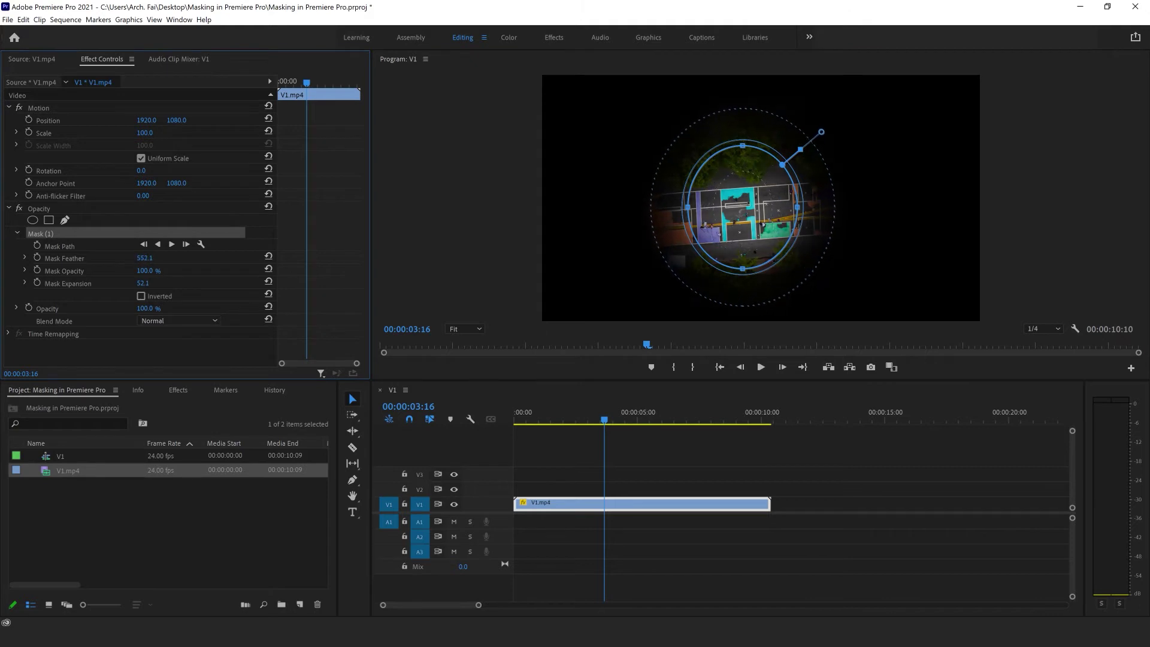
drag(143, 283, 161, 283)
click(145, 270)
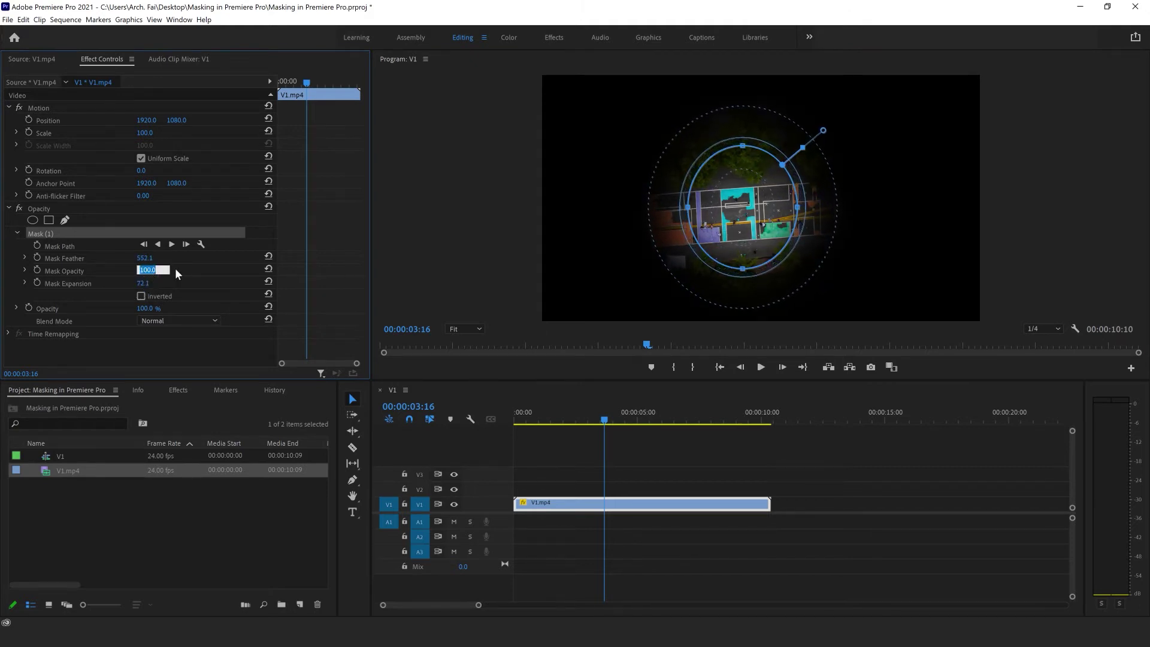
click(175, 268)
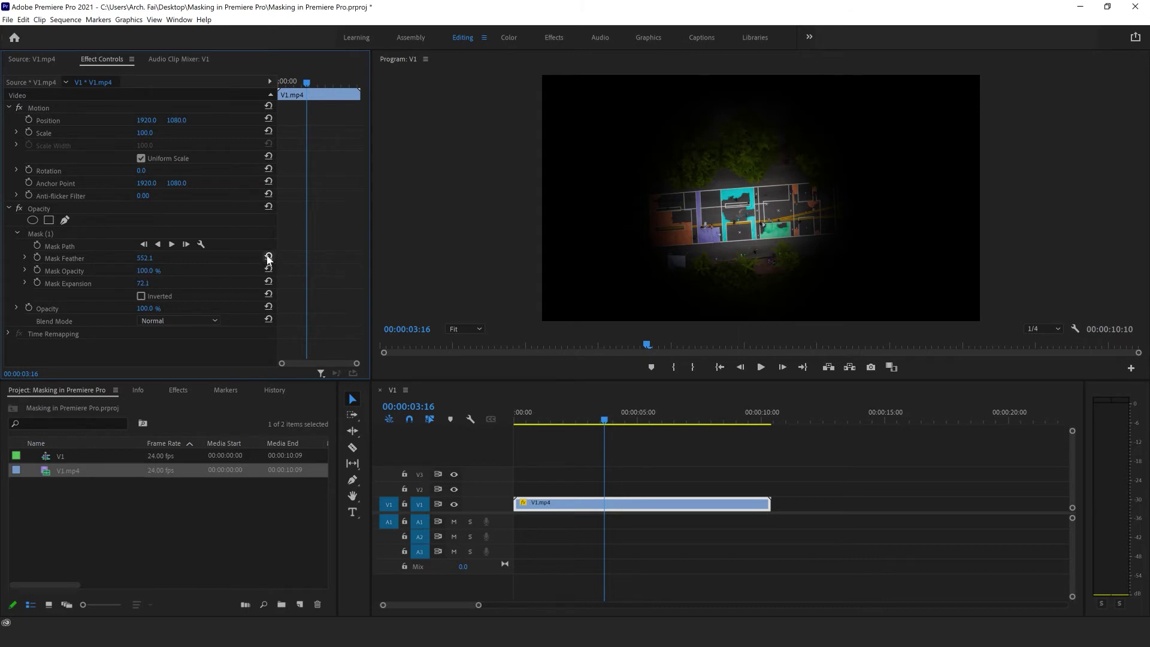
Step: Reset the mask feather, enter 131, then scrub feather to 211.0 and expansion to 264.1
click(268, 258)
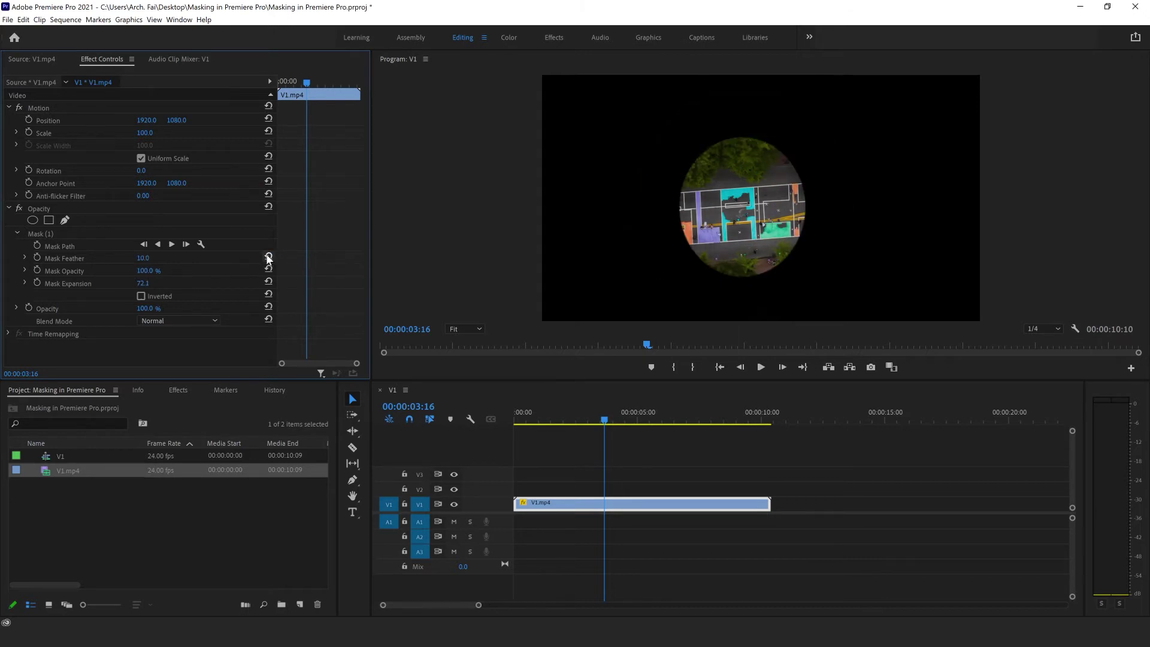
click(145, 257)
text(131)
key(Return)
drag(145, 257, 207, 257)
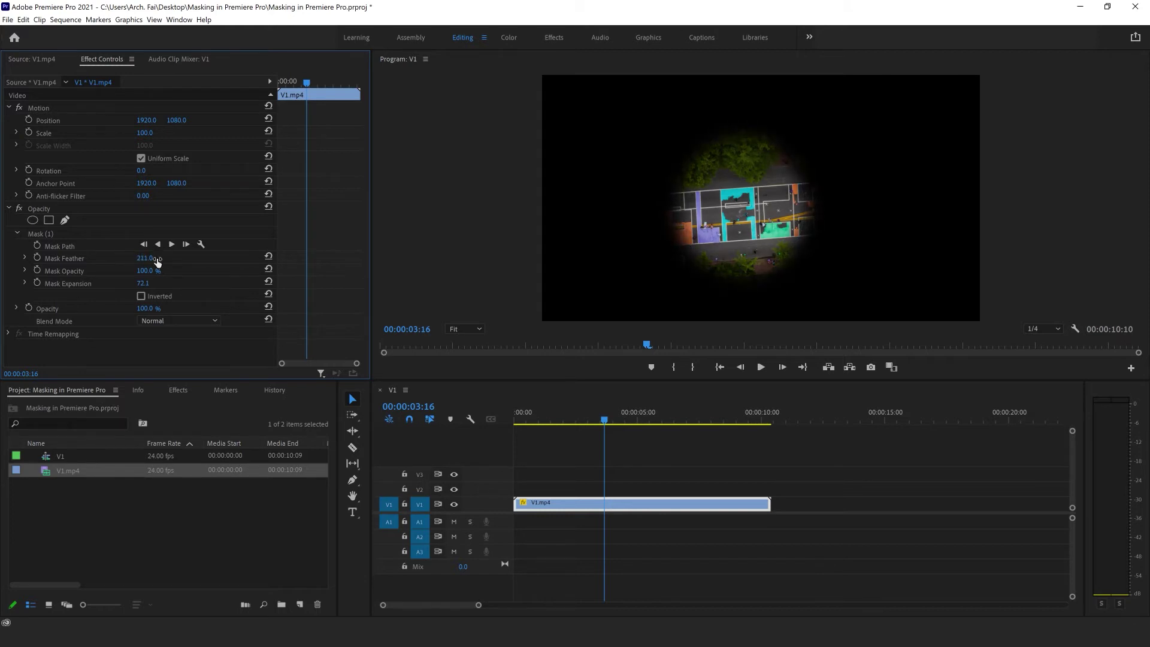
drag(145, 282, 260, 282)
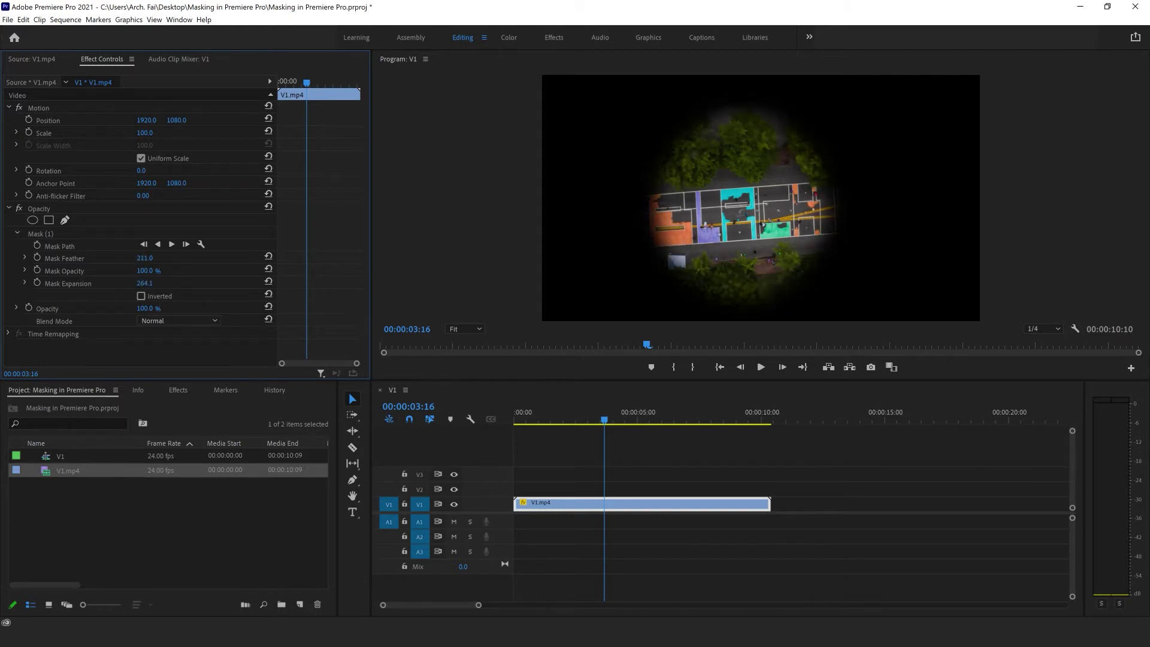
drag(148, 271, 157, 273)
Step: Invert Mask (1) and settle the drone clip's opacity at about 95%
click(140, 296)
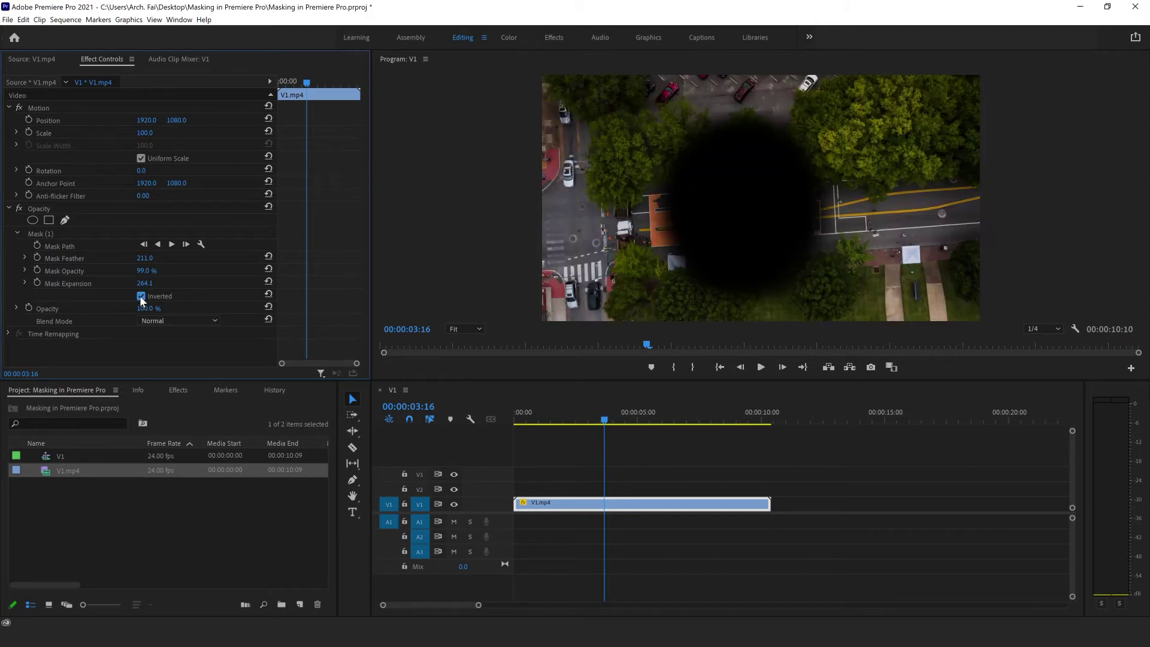
click(141, 296)
click(141, 296)
mouse_move(145, 308)
mouse_down()
mouse_move(122, 308)
mouse_move(151, 309)
mouse_up()
drag(149, 309, 146, 309)
Step: Import V2.mp4 into the project, then select the drone clip's mask
double_click(136, 497)
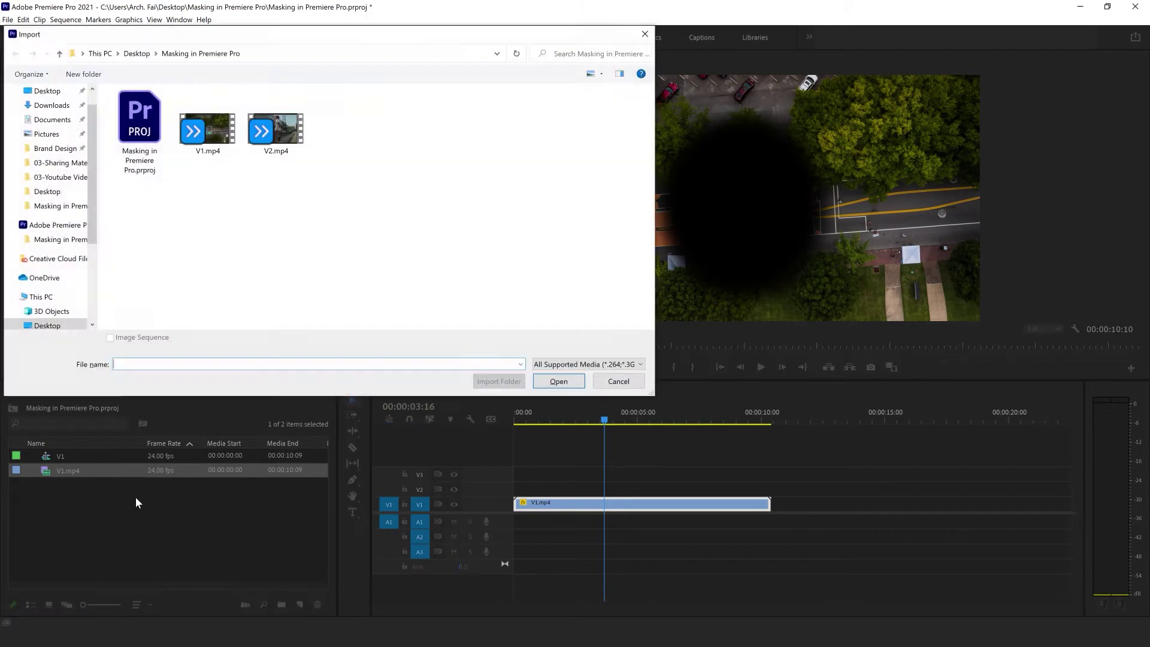
click(281, 130)
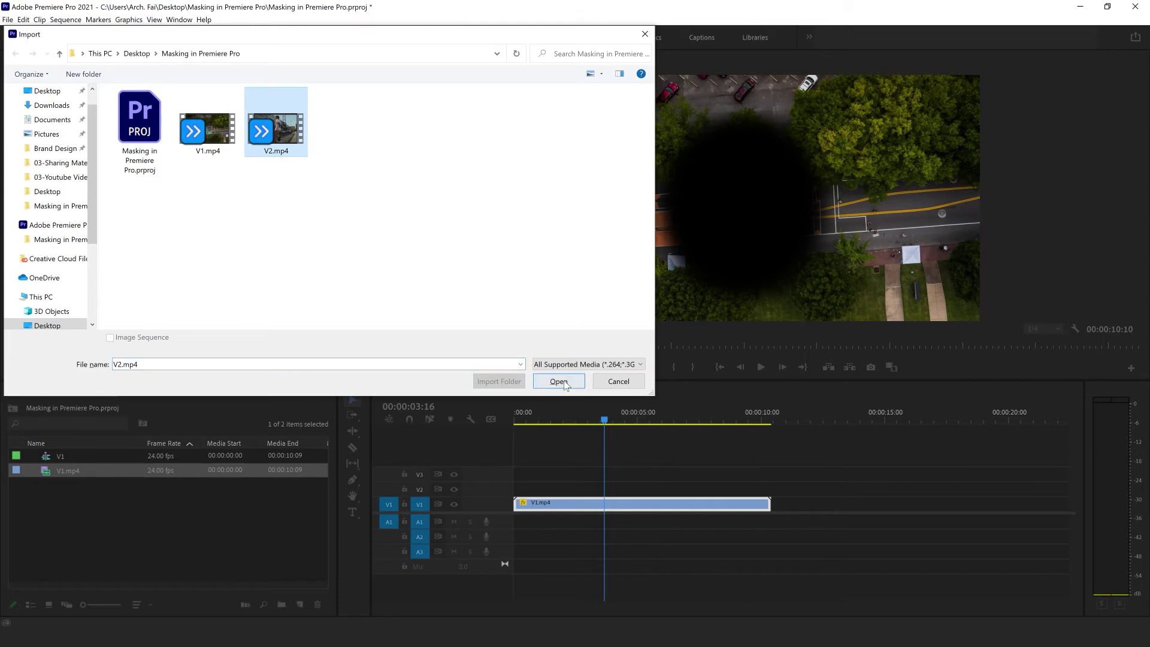
click(566, 385)
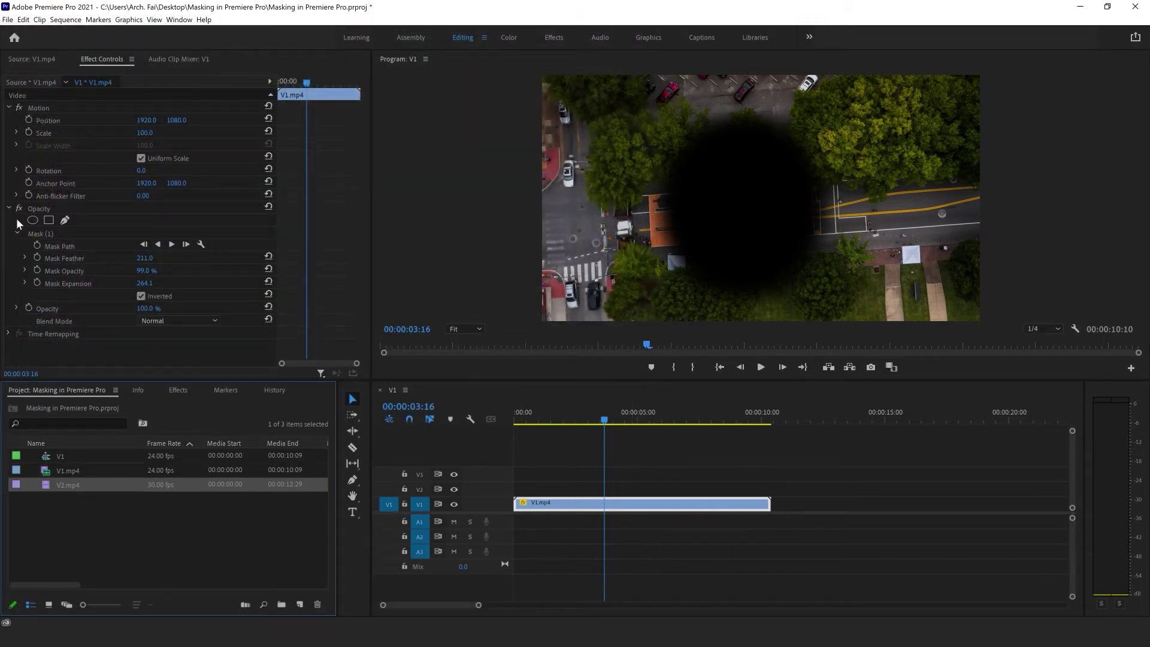
click(41, 235)
Step: Delete the drone clip's mask and place V2.mp4 on track V2, trimmed to end with it
key(Delete)
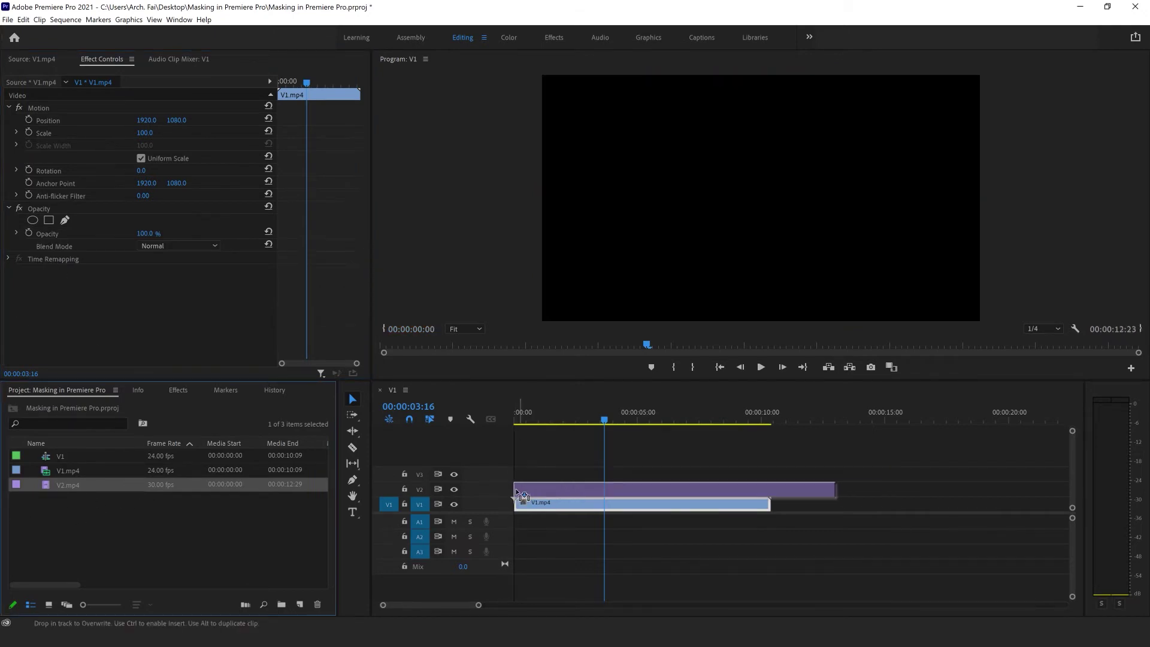
drag(49, 486, 527, 488)
drag(834, 488, 772, 501)
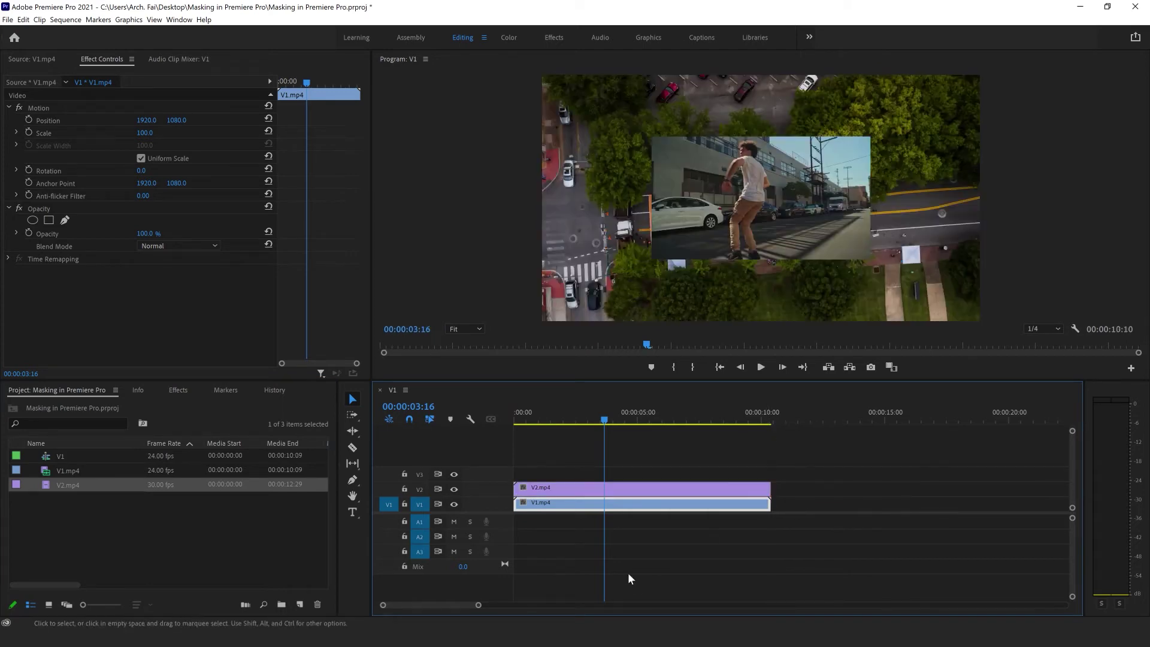
Step: Scale V2.mp4 to frame size, preview the sequence, and return the playhead to the start
click(617, 489)
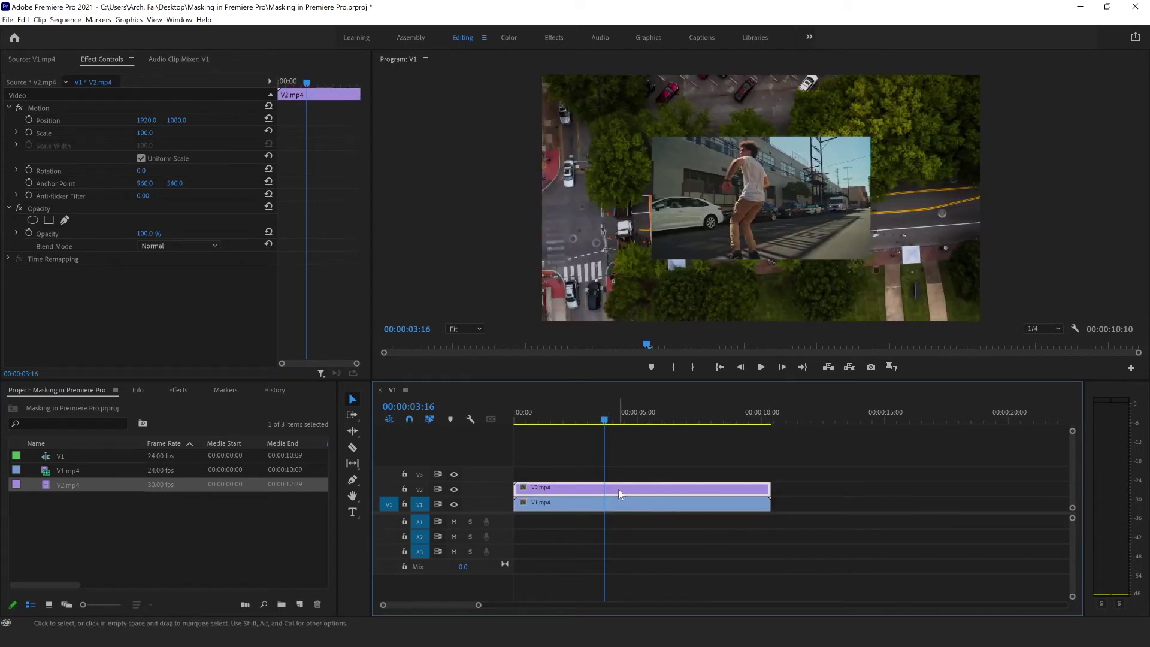
right_click(618, 489)
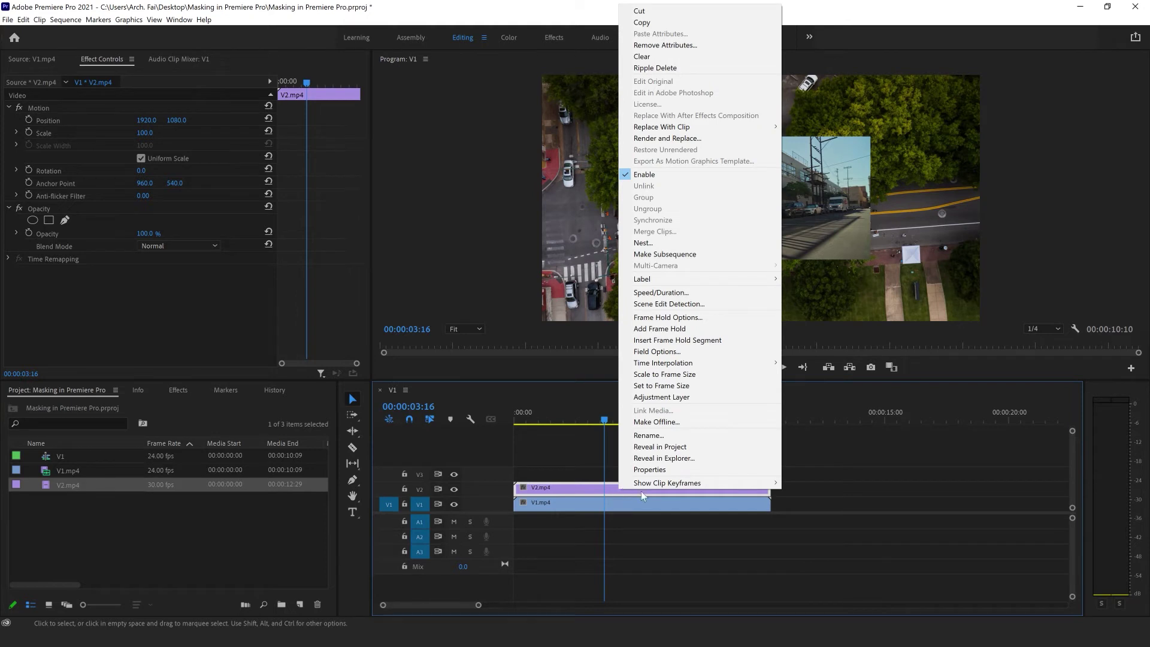
click(893, 249)
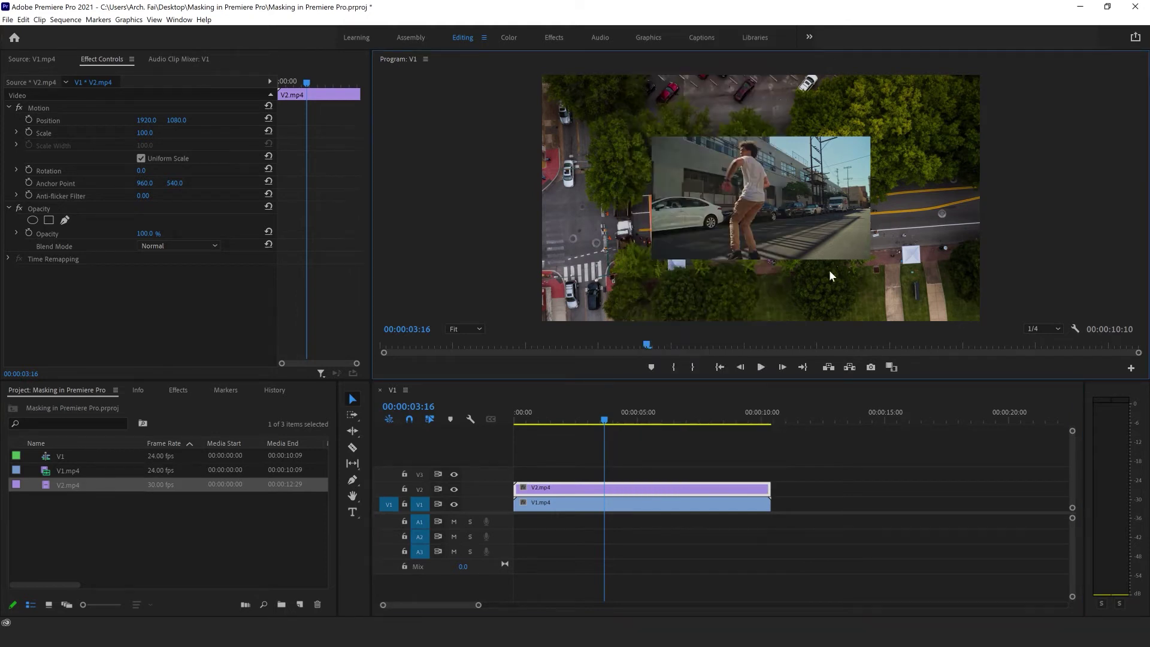
right_click(654, 483)
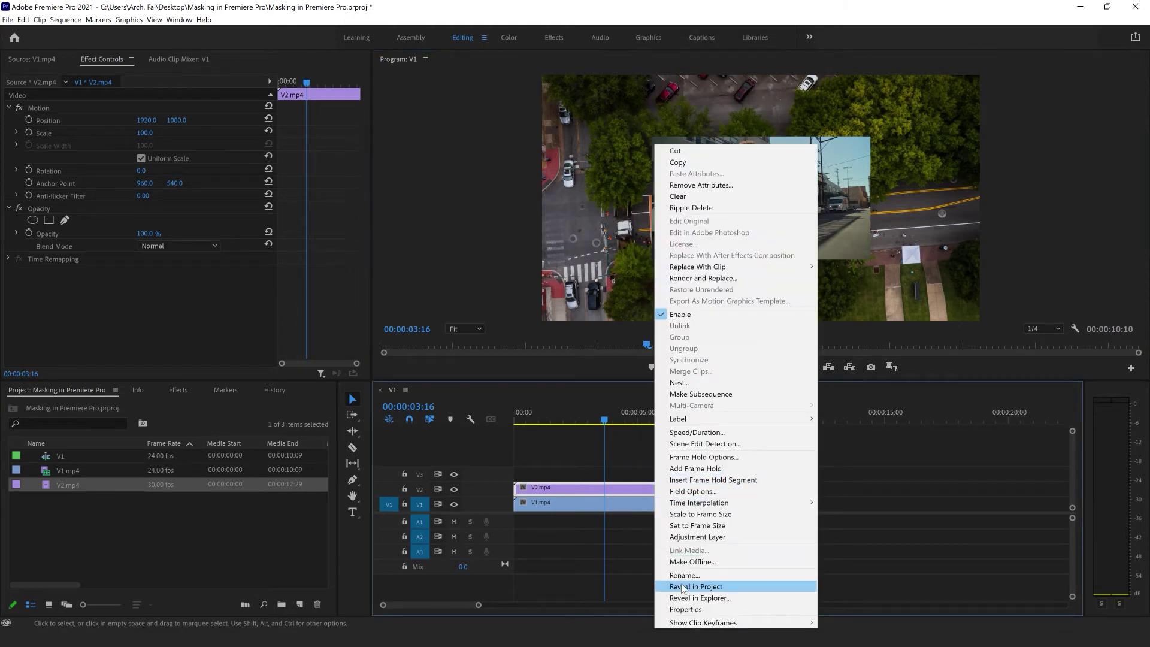
click(699, 515)
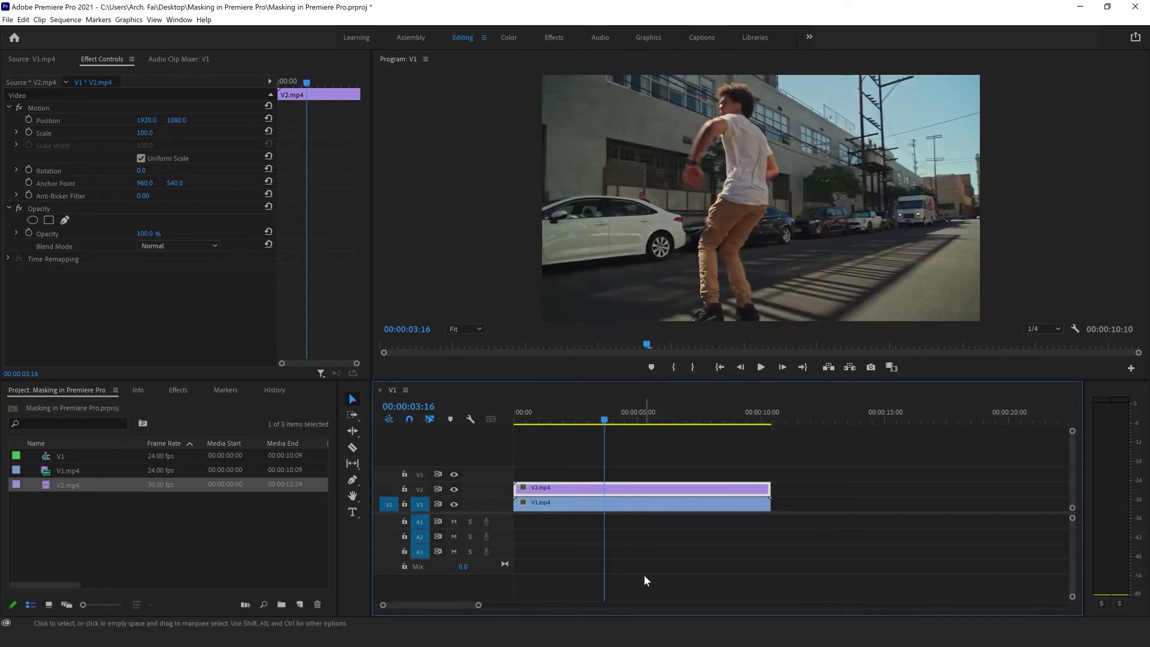
click(762, 366)
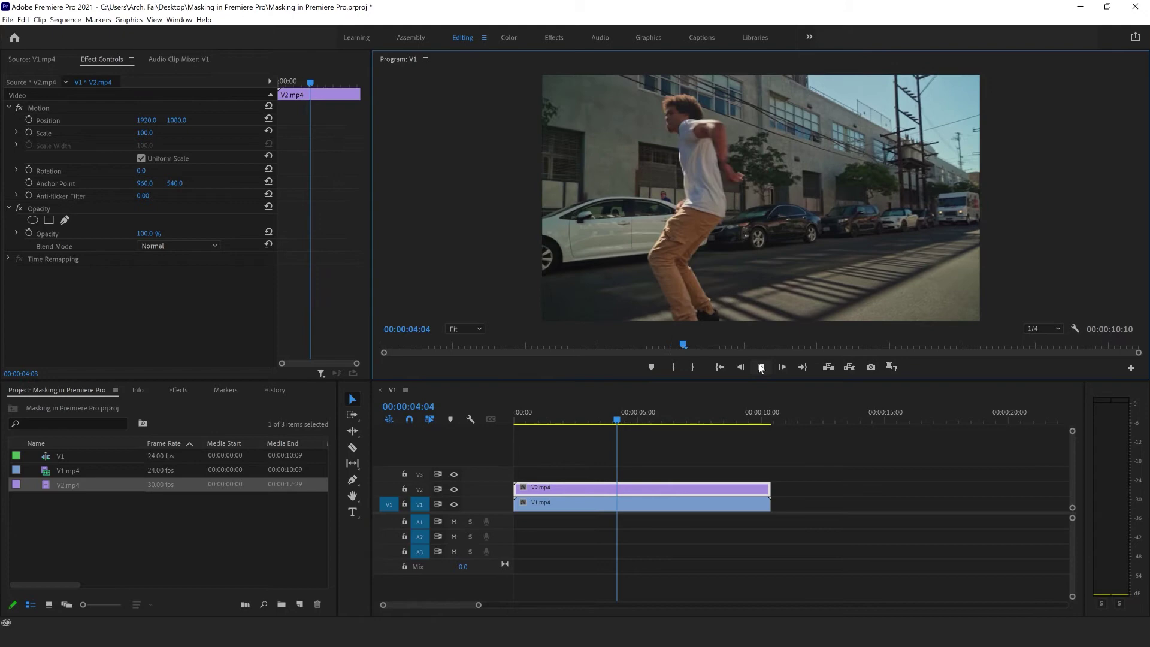
key(space)
drag(623, 423, 490, 423)
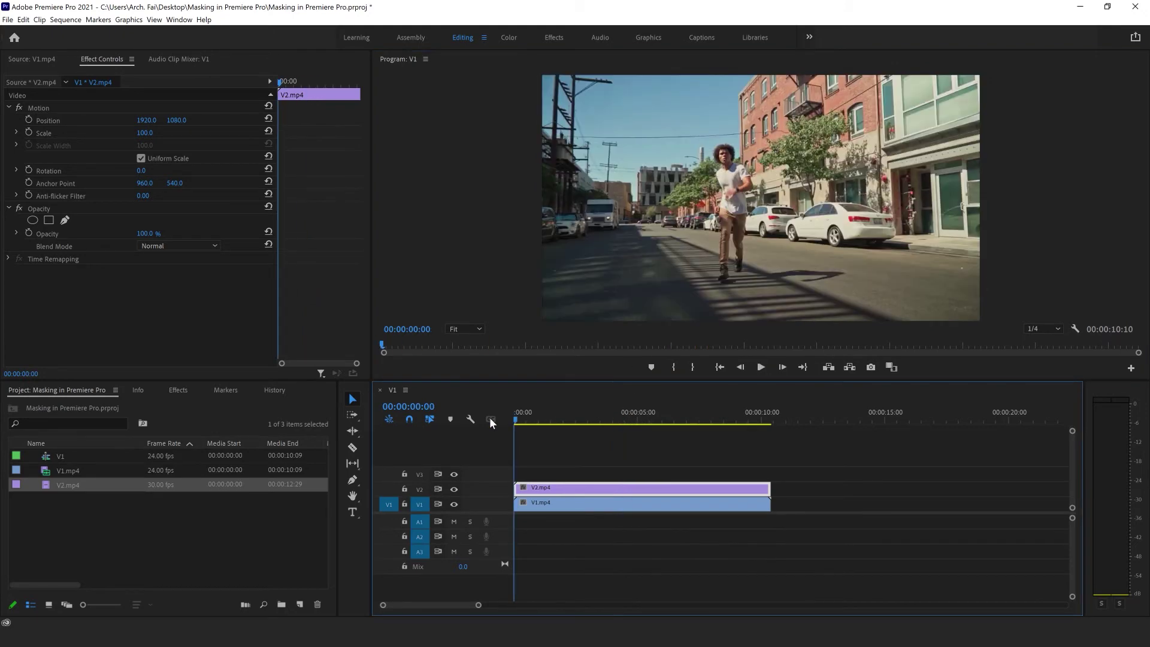
Step: Add an ellipse mask on V2.mp4 around the runner, feathered to 522
click(32, 220)
drag(784, 196, 758, 197)
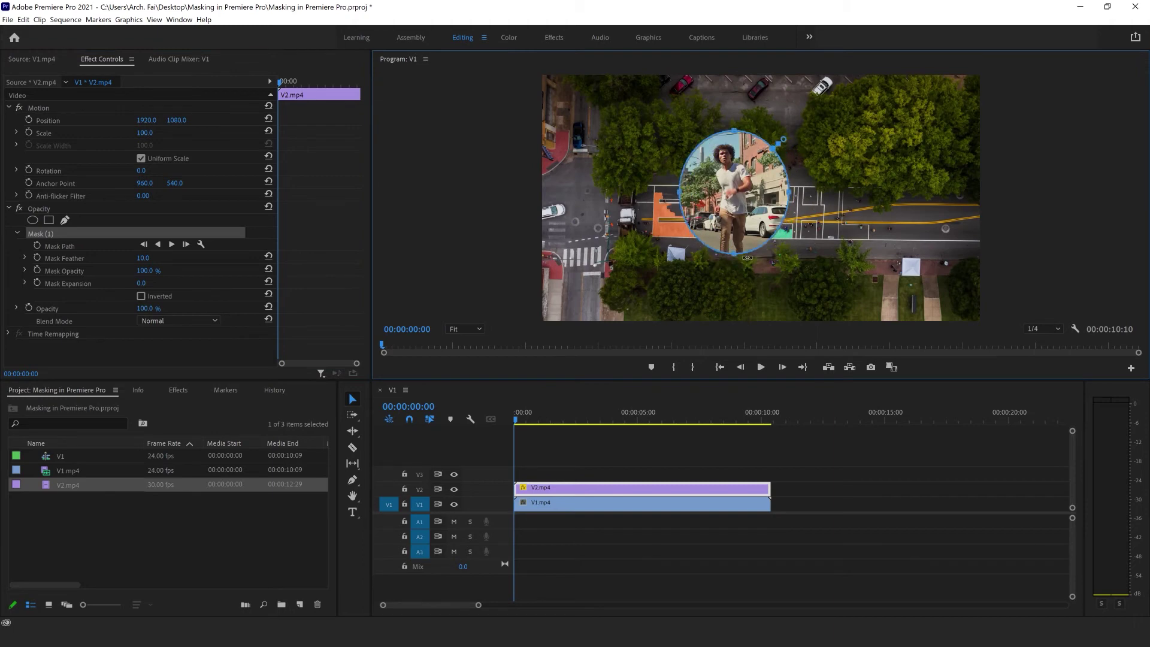
drag(737, 281, 735, 291)
drag(801, 208, 792, 211)
drag(143, 257, 288, 257)
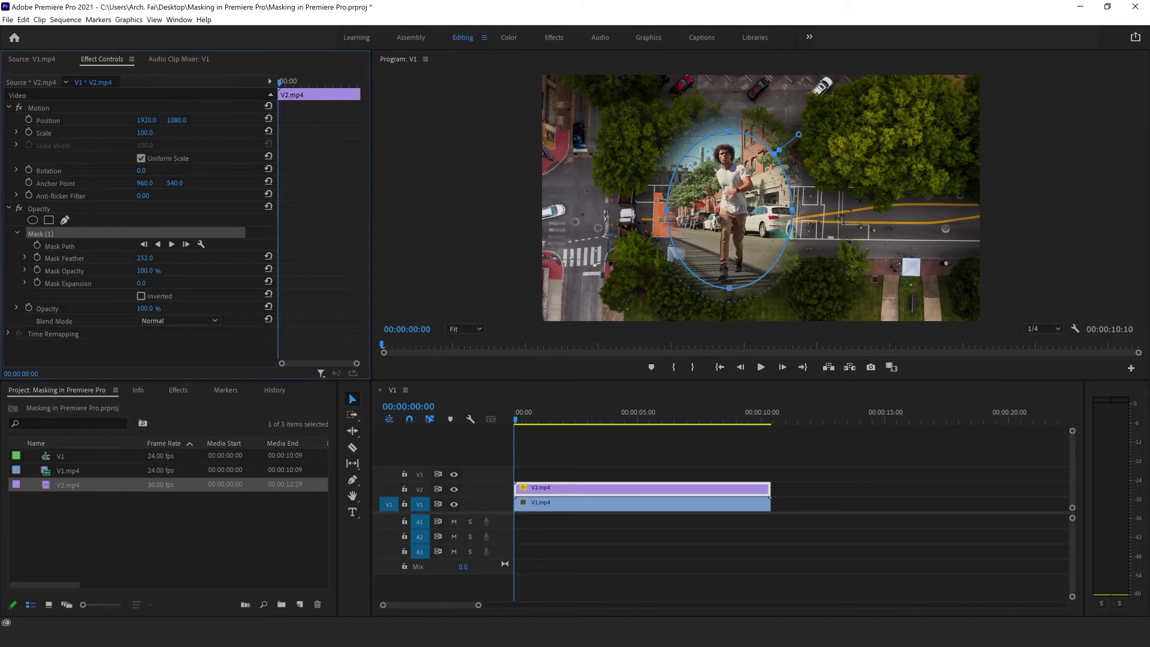
drag(142, 258, 304, 258)
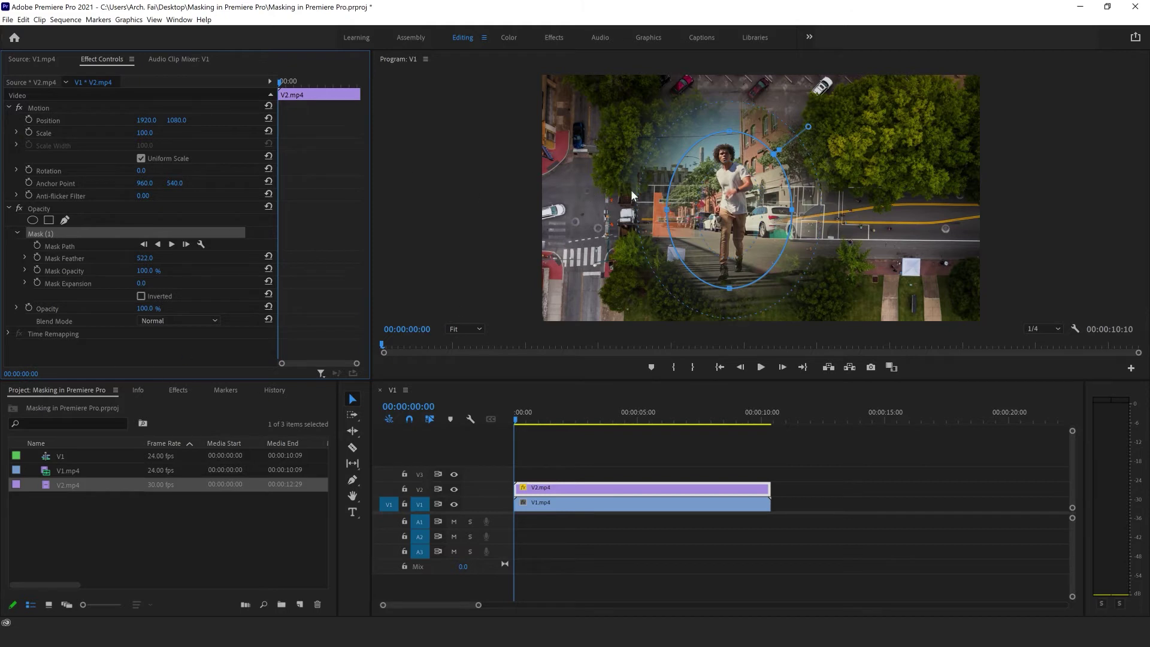
Step: Test the runner mask's expansion, preview it from the start, then delete the V2.mp4 clip
drag(142, 282, 131, 283)
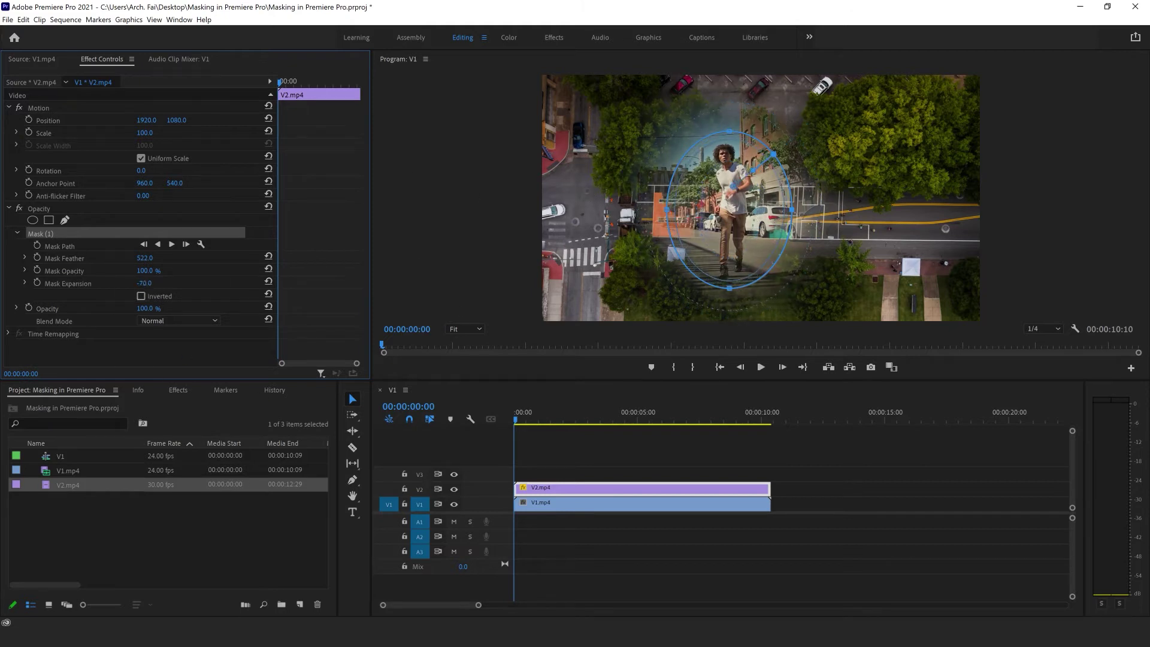
drag(761, 162, 790, 141)
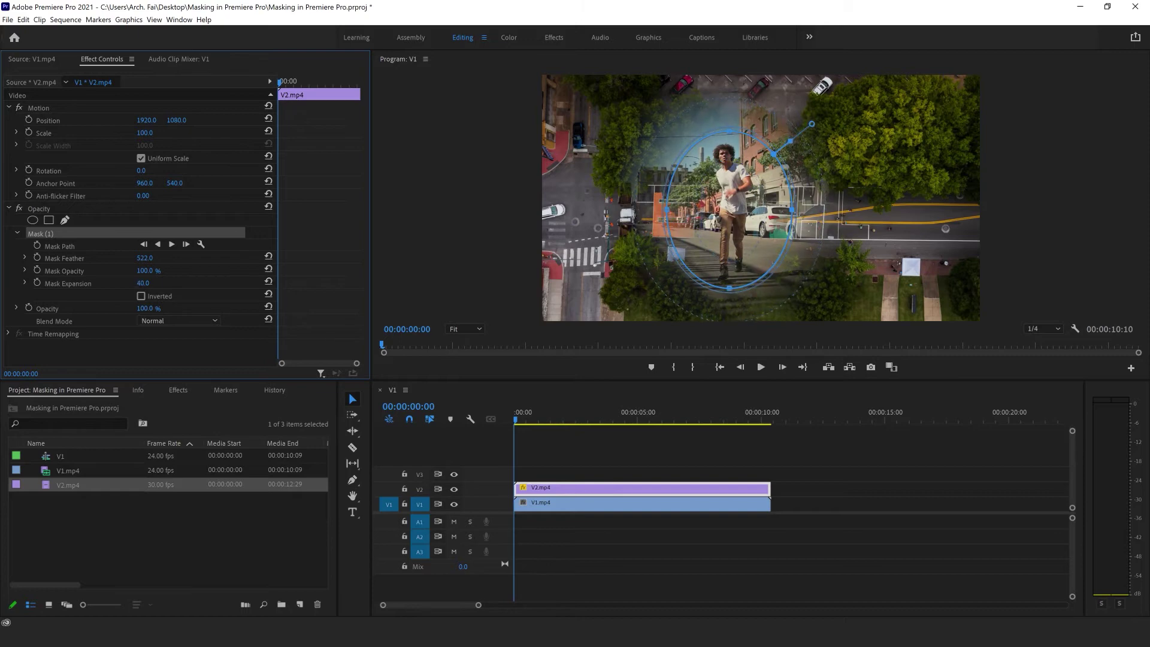
click(761, 367)
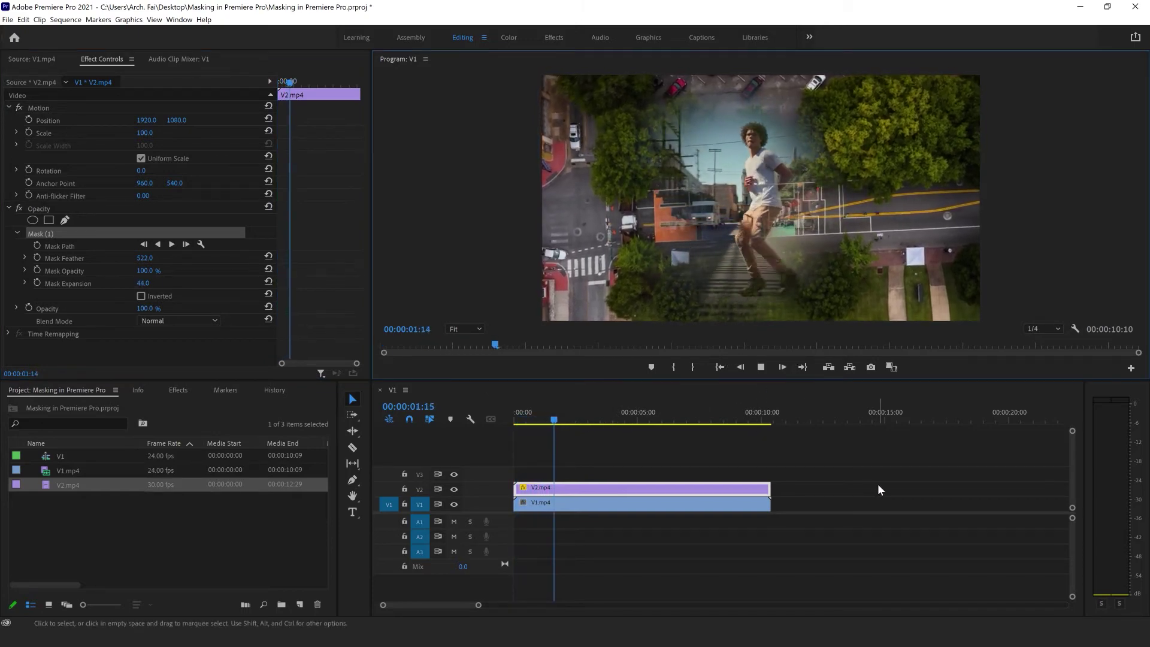
click(769, 368)
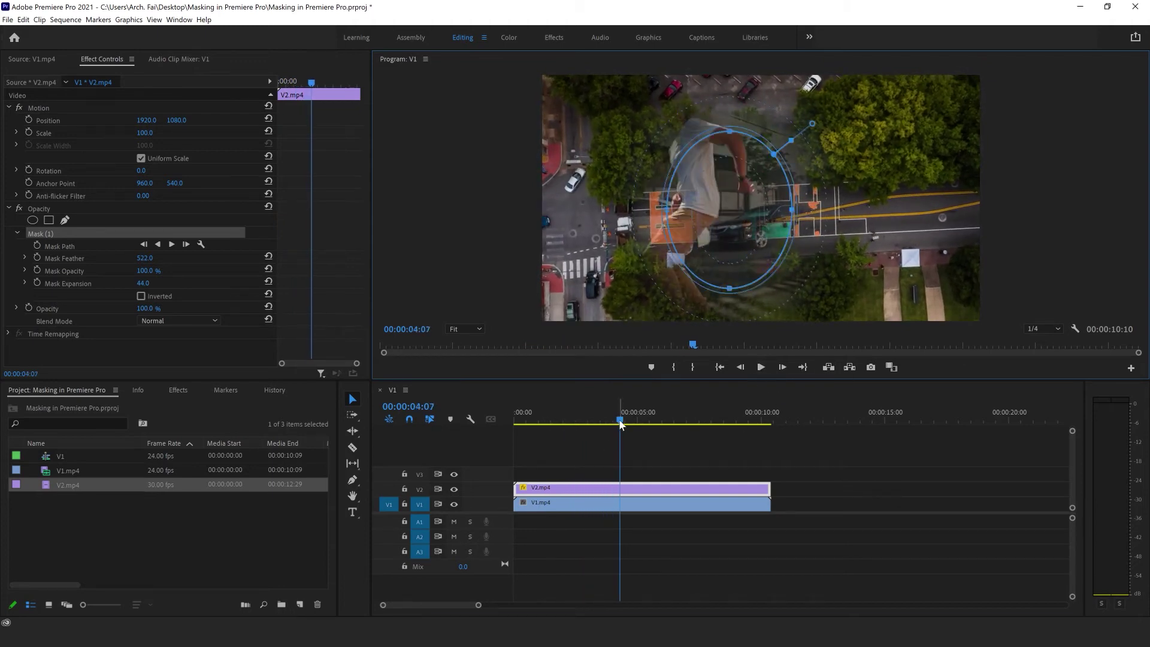
drag(620, 424, 479, 423)
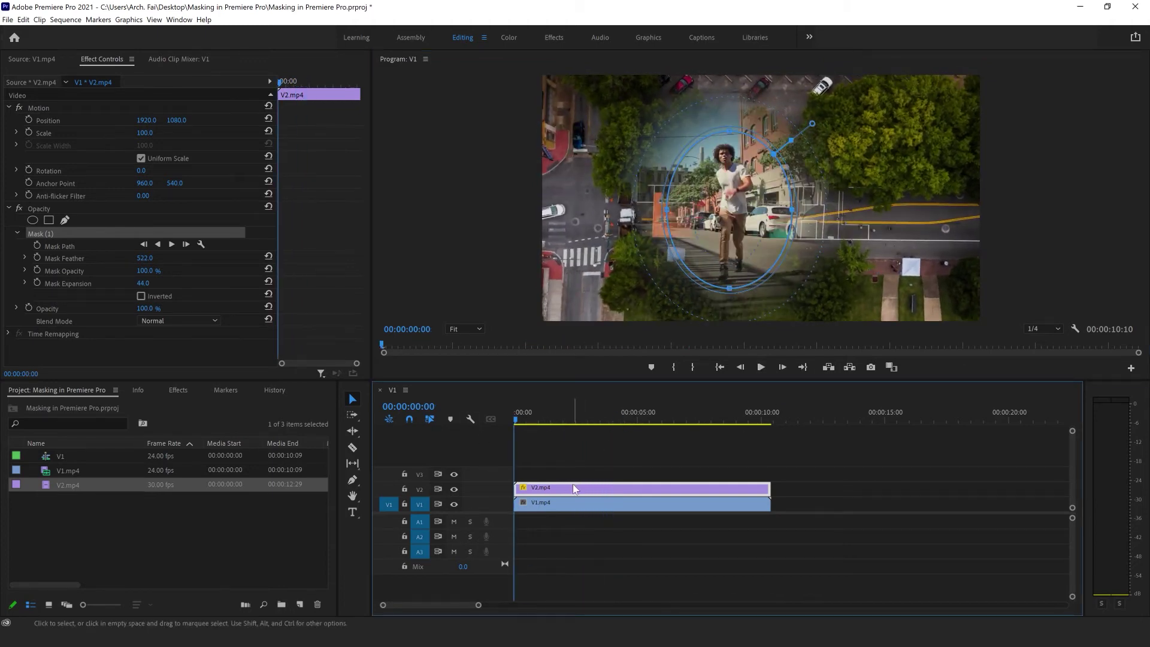
key(Delete)
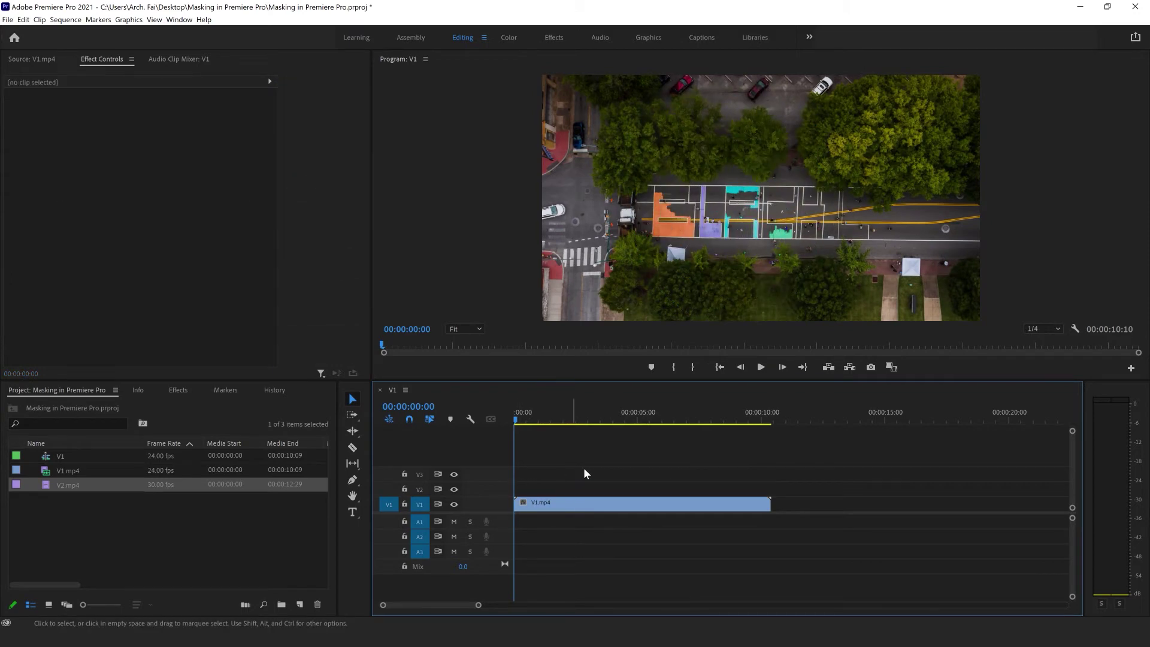
Step: Alt-drag copies of the V1.mp4 drone clip onto tracks V2–V4, deleting the extra V5 copy
click(547, 502)
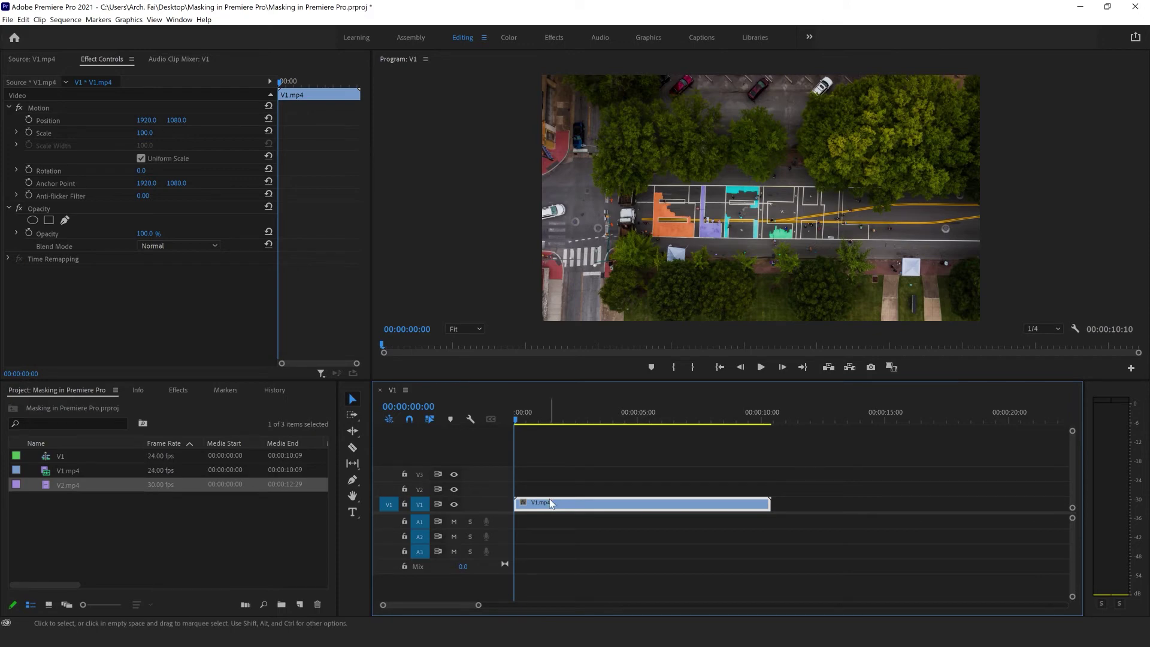
mouse_move(551, 502)
mouse_down()
mouse_move(557, 490)
mouse_move(550, 514)
mouse_move(566, 473)
mouse_up()
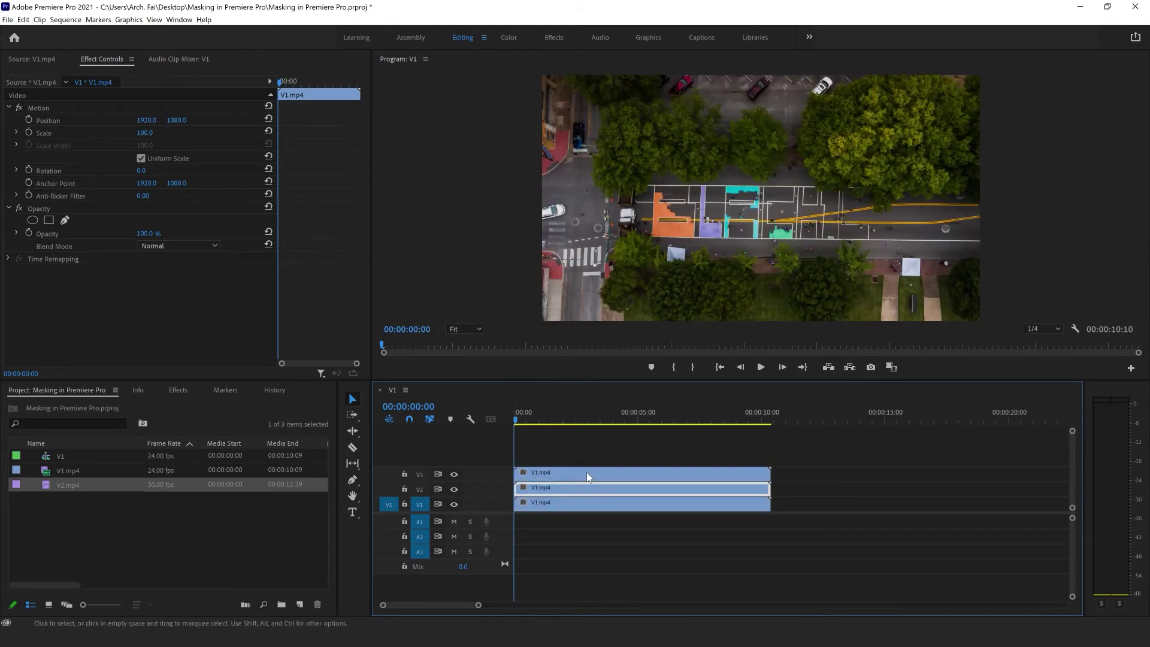
alt+drag(557, 473, 558, 459)
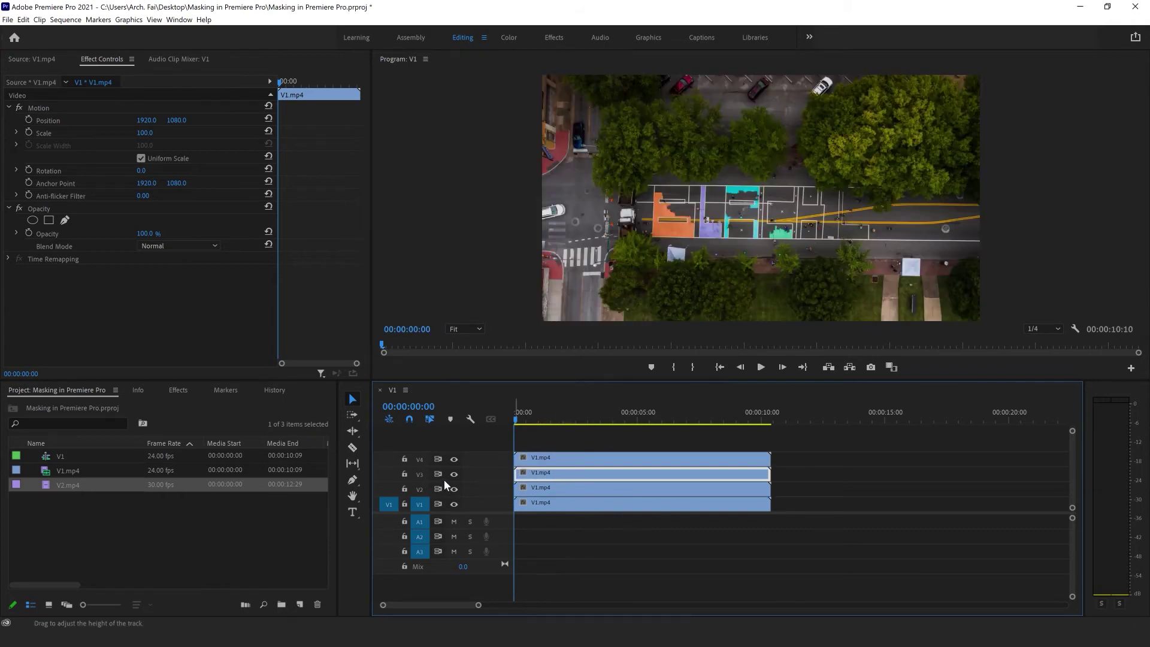
click(569, 457)
alt+drag(570, 457, 557, 443)
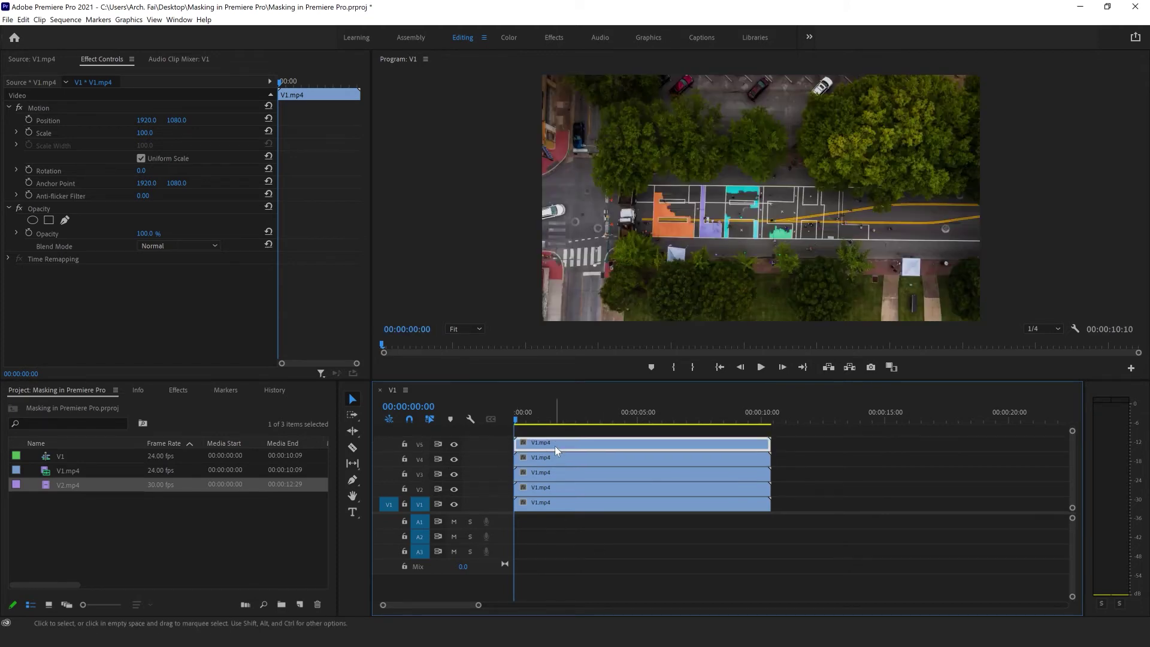
key(Delete)
Step: Remove the empty V5 track via Delete Tracks with Delete Video Tracks checked
right_click(494, 446)
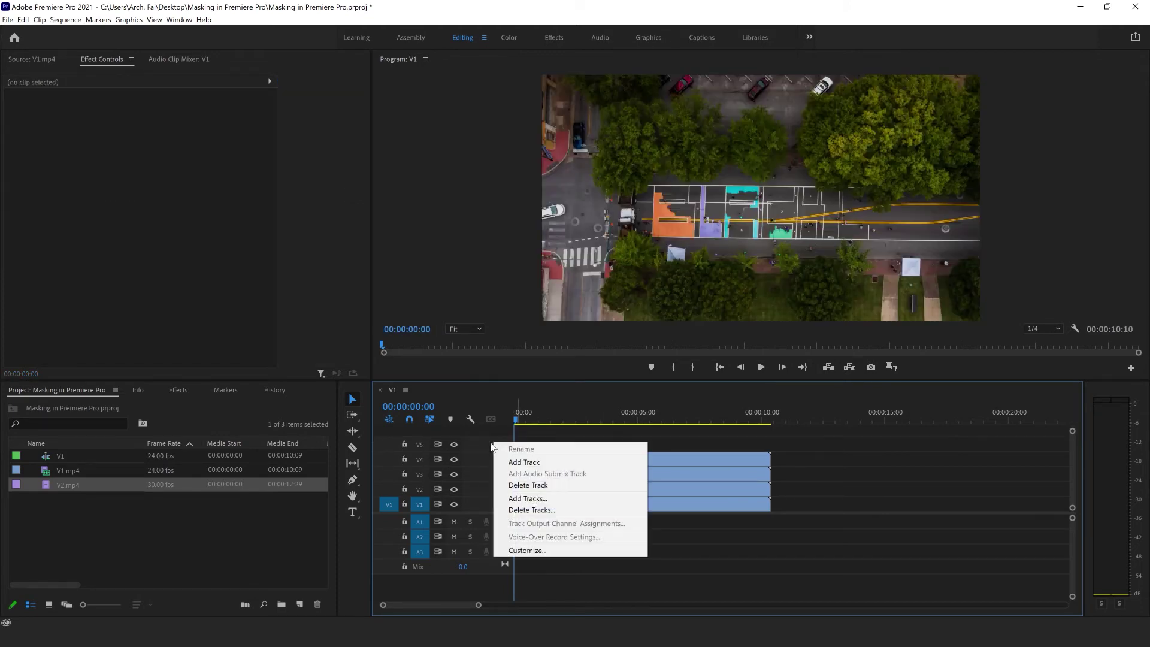
click(531, 509)
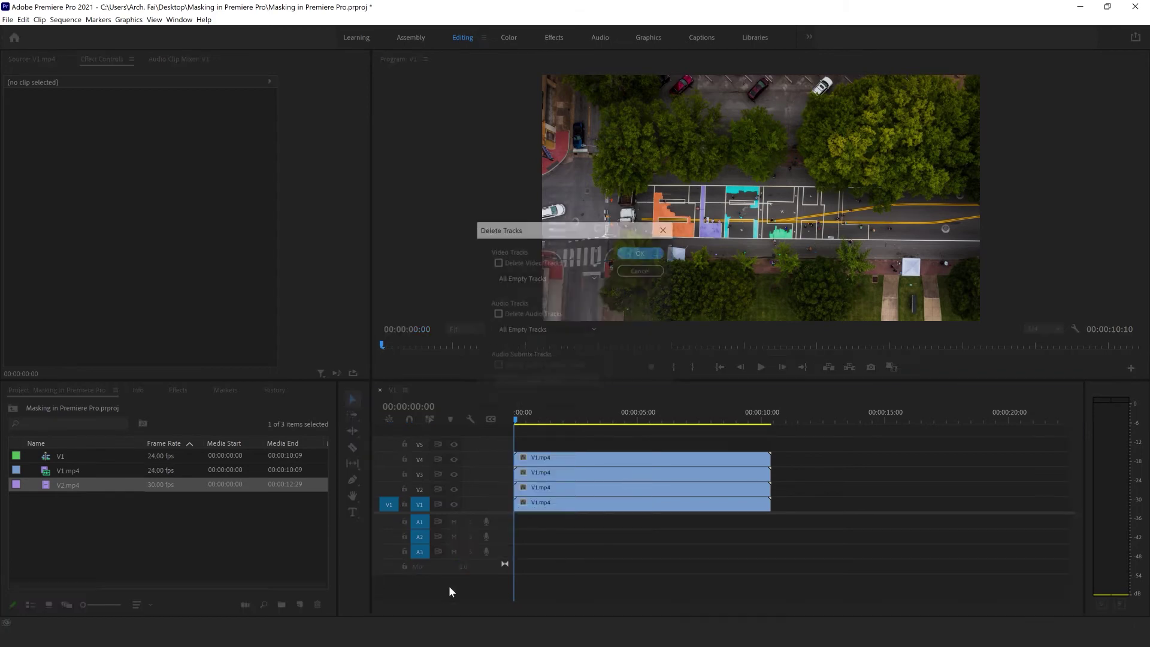
click(653, 254)
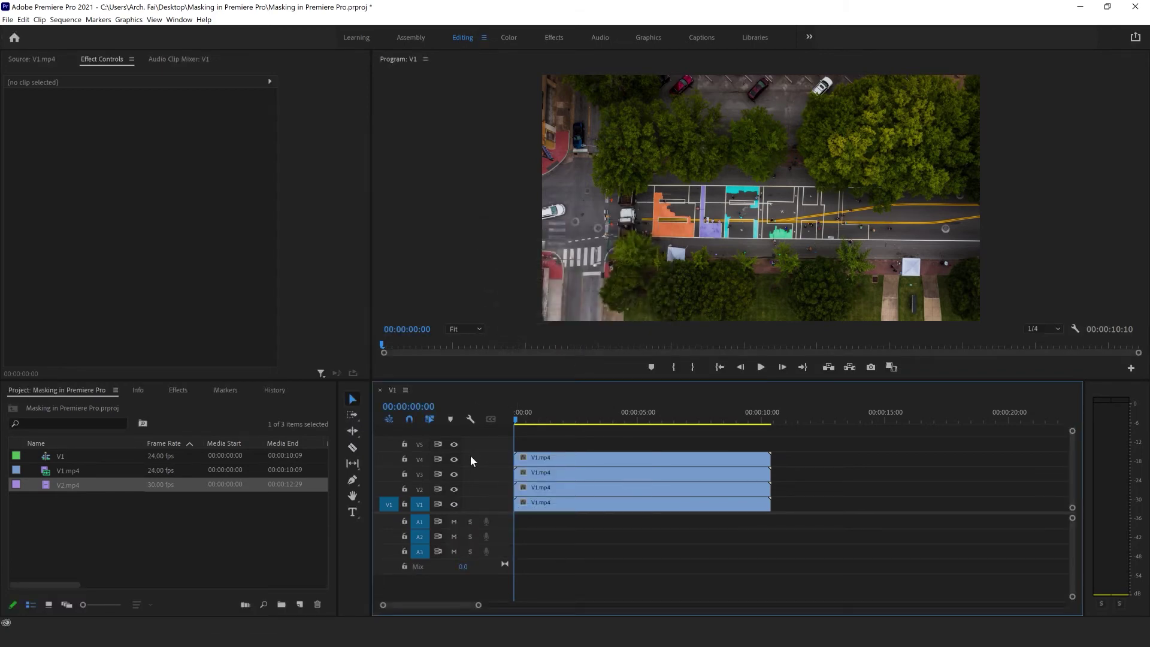
right_click(496, 446)
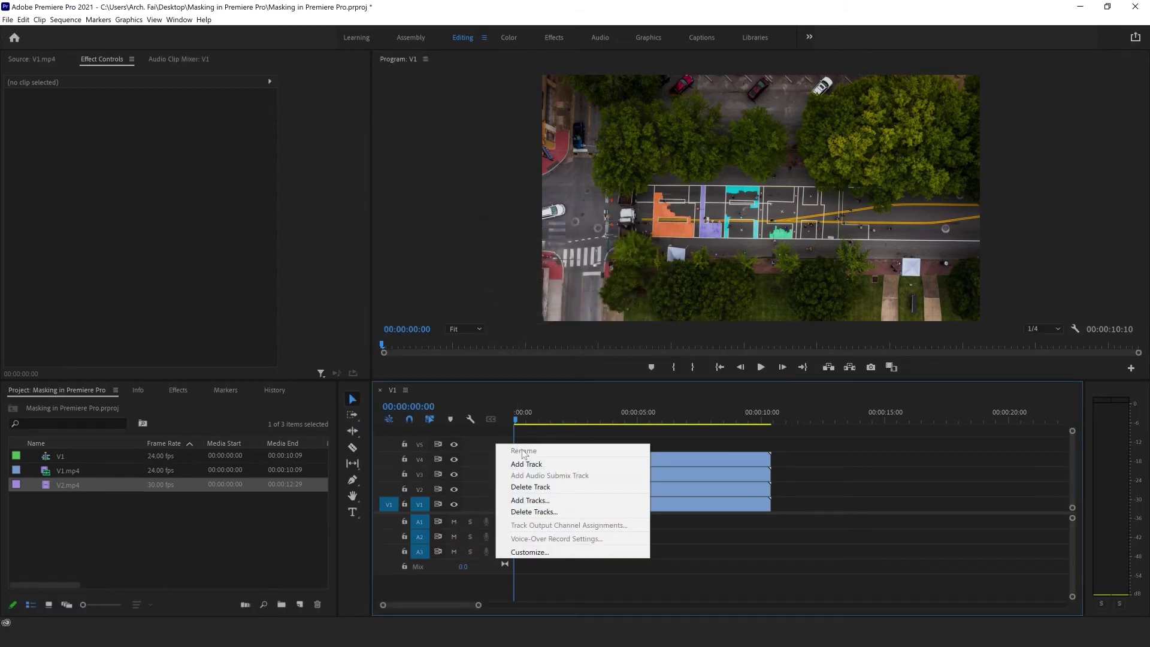
click(532, 513)
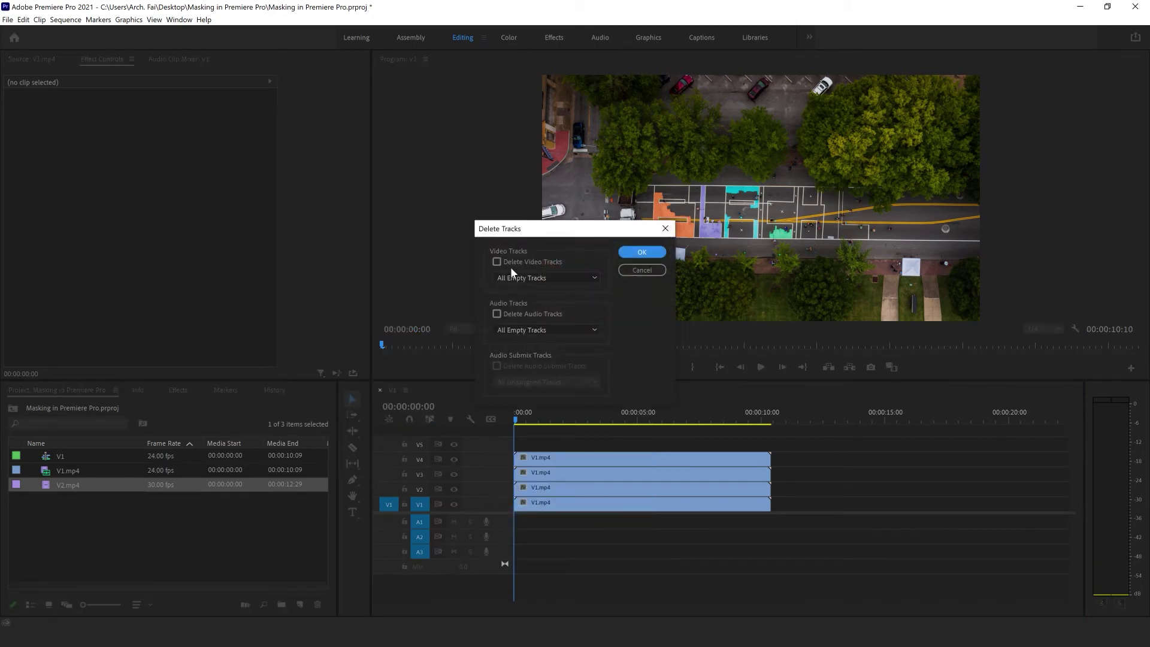
click(496, 262)
click(634, 252)
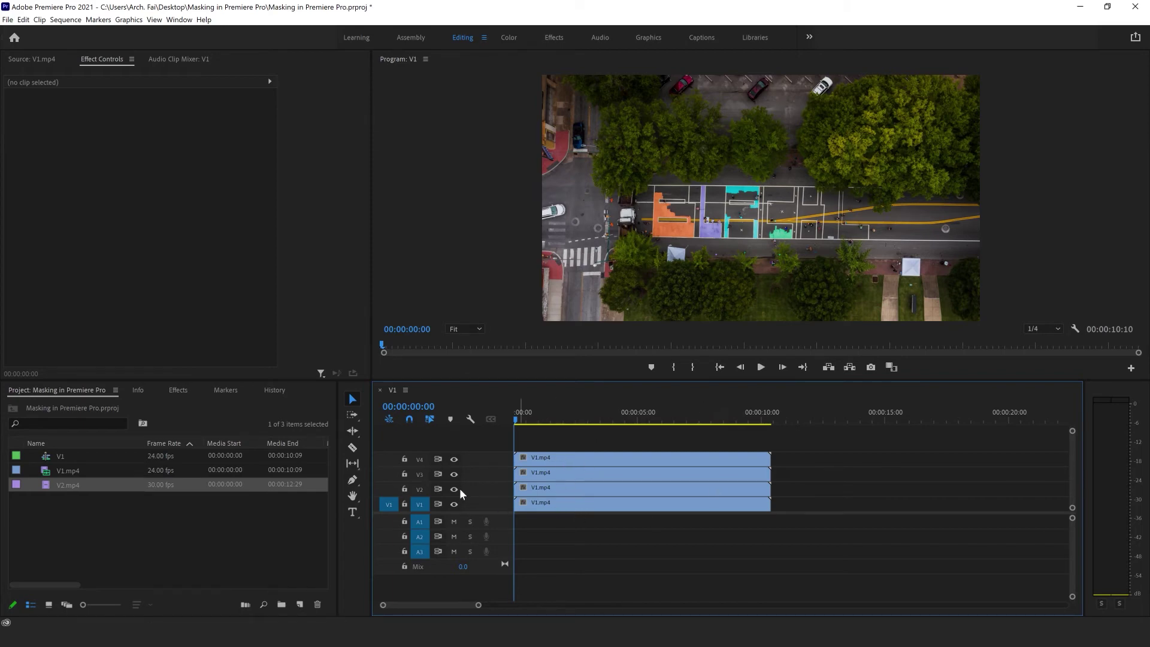
Step: Give the V2 drone copy a rectangular mask over the lower-left crosswalk
click(536, 507)
click(541, 490)
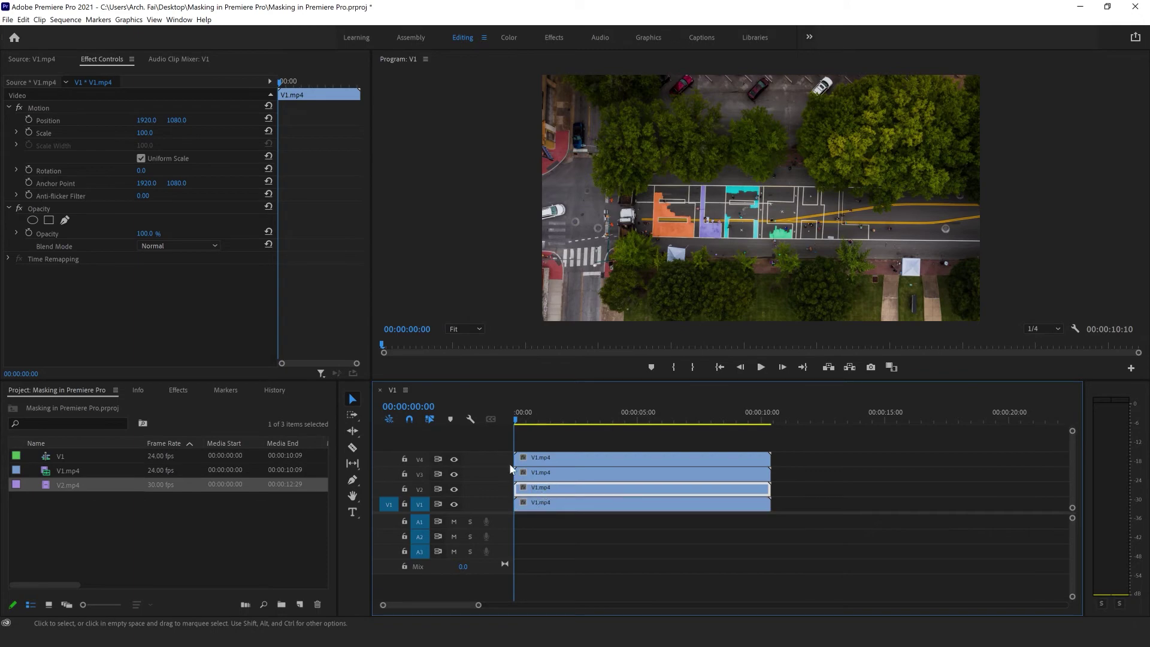
click(48, 220)
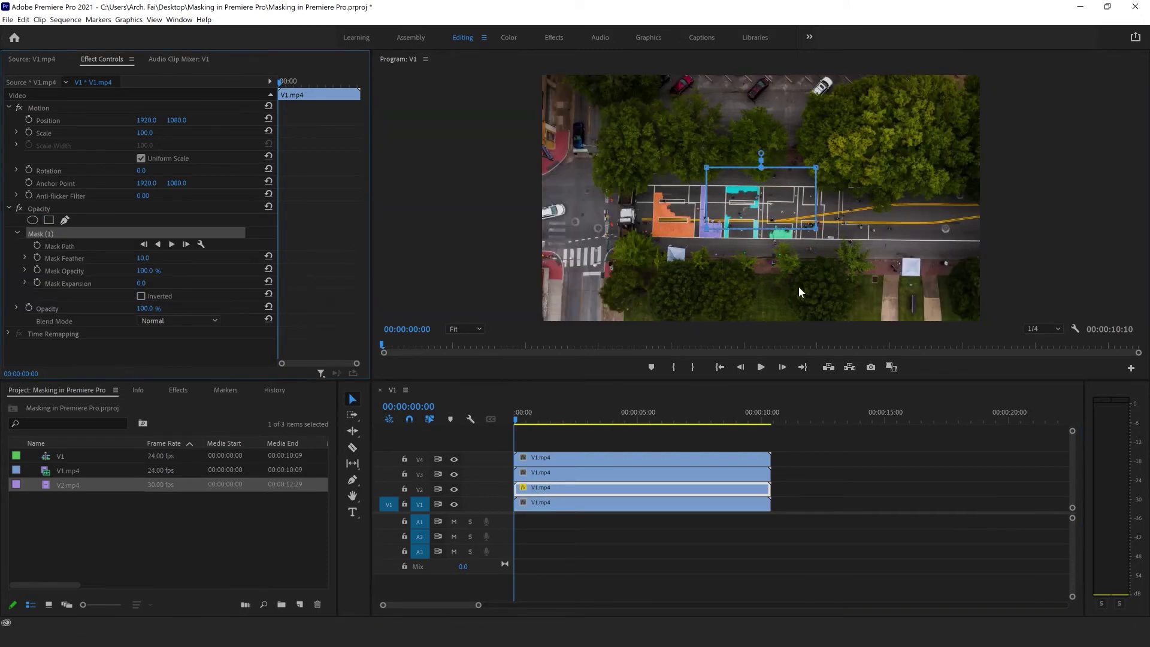
drag(773, 199, 633, 273)
Step: Give the V3 drone copy a rectangular mask along the painted road
click(558, 473)
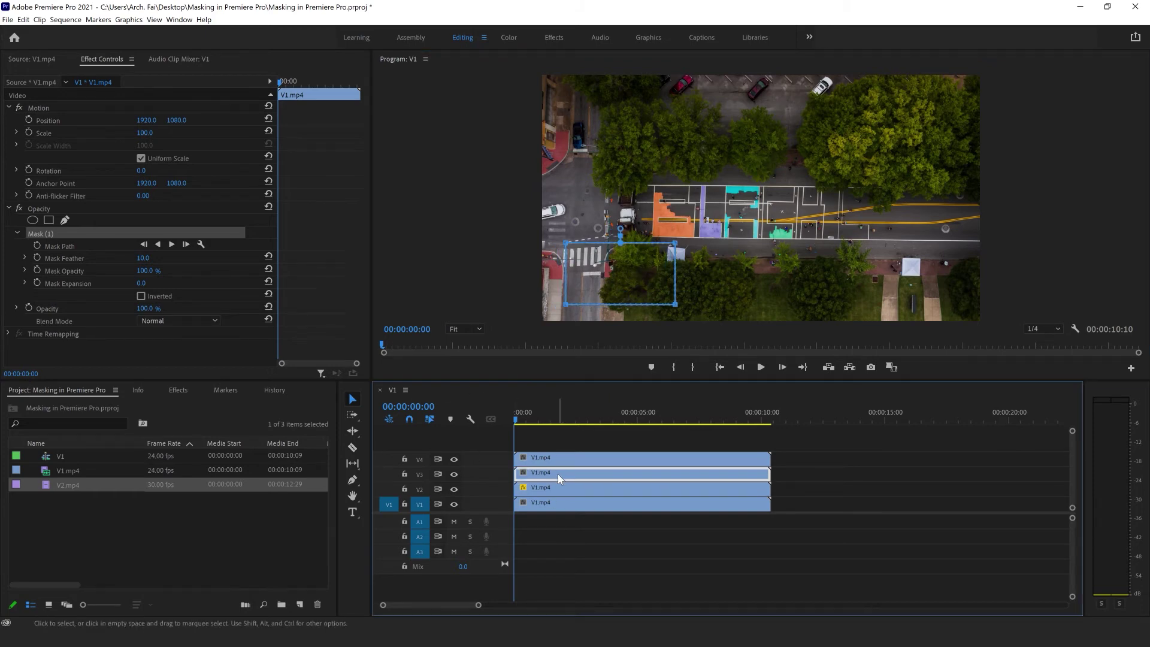
click(55, 222)
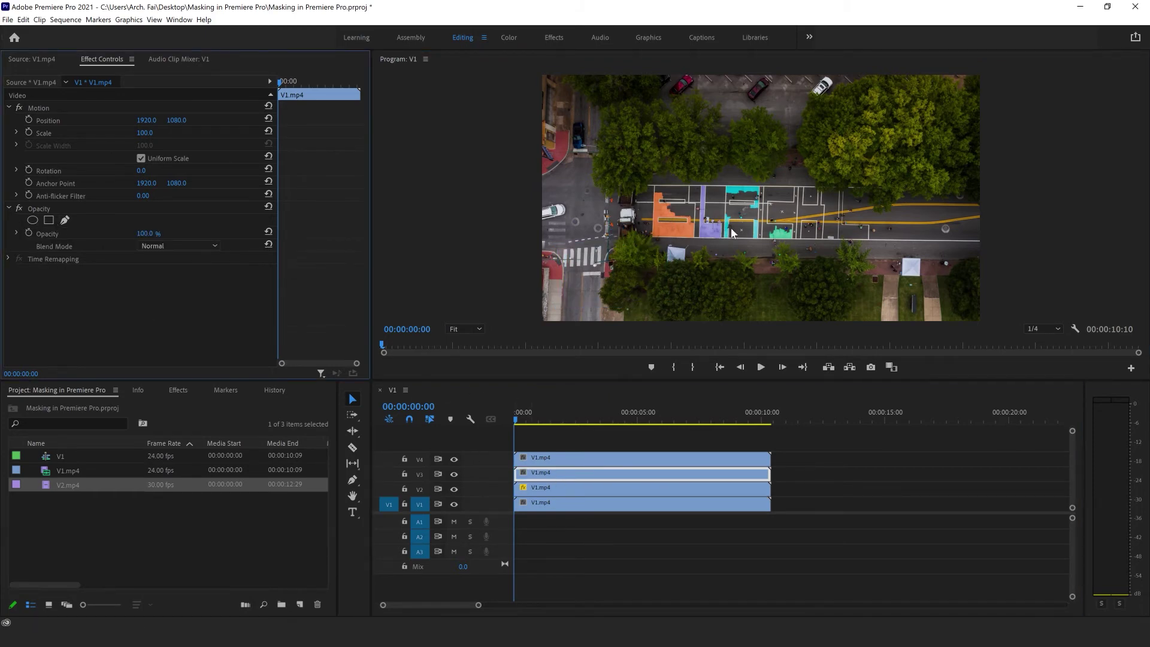
click(49, 220)
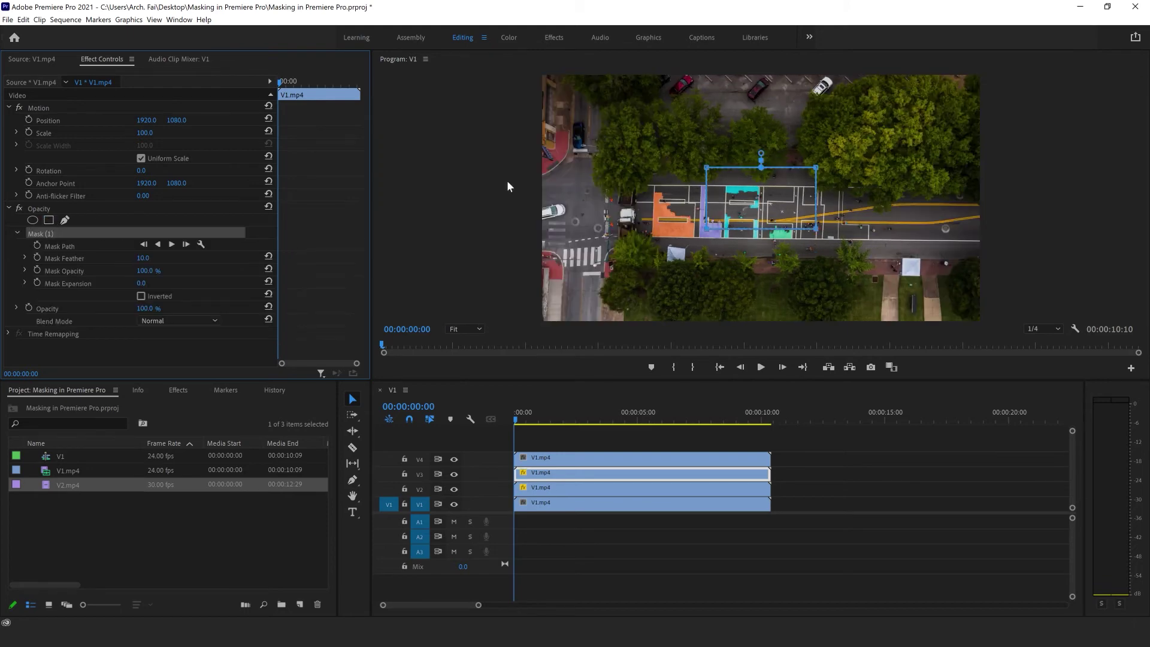
drag(777, 210, 773, 223)
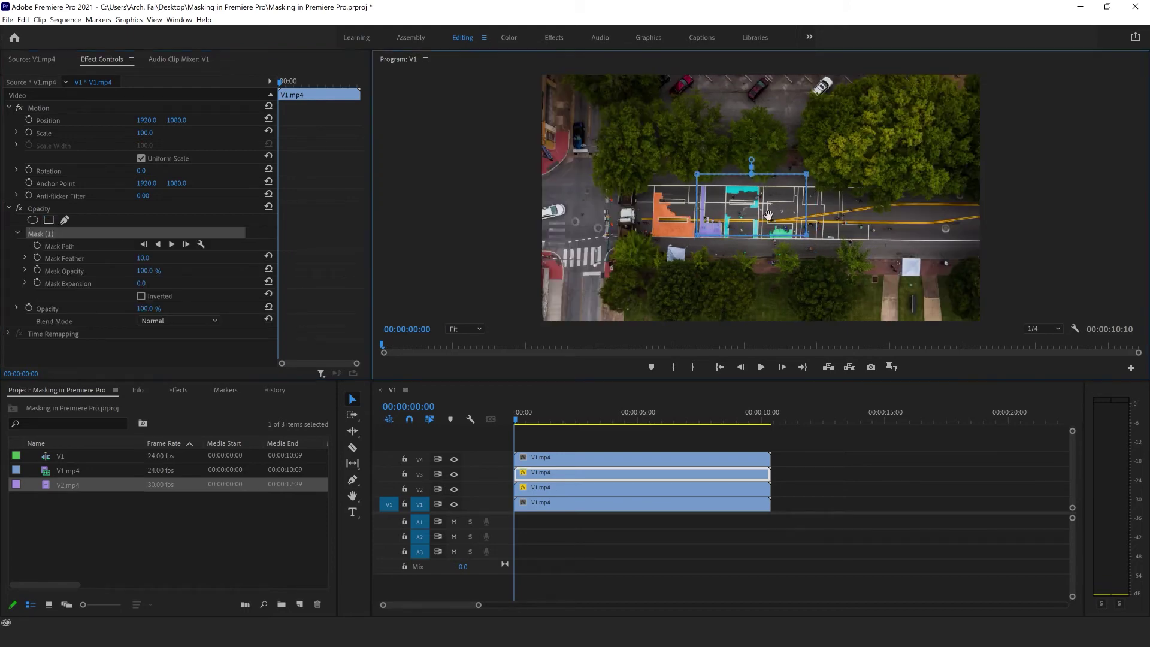
Step: Mask the V4 copy over the upper-right trees and dim the base V1 clip to 43% opacity
click(586, 458)
click(48, 219)
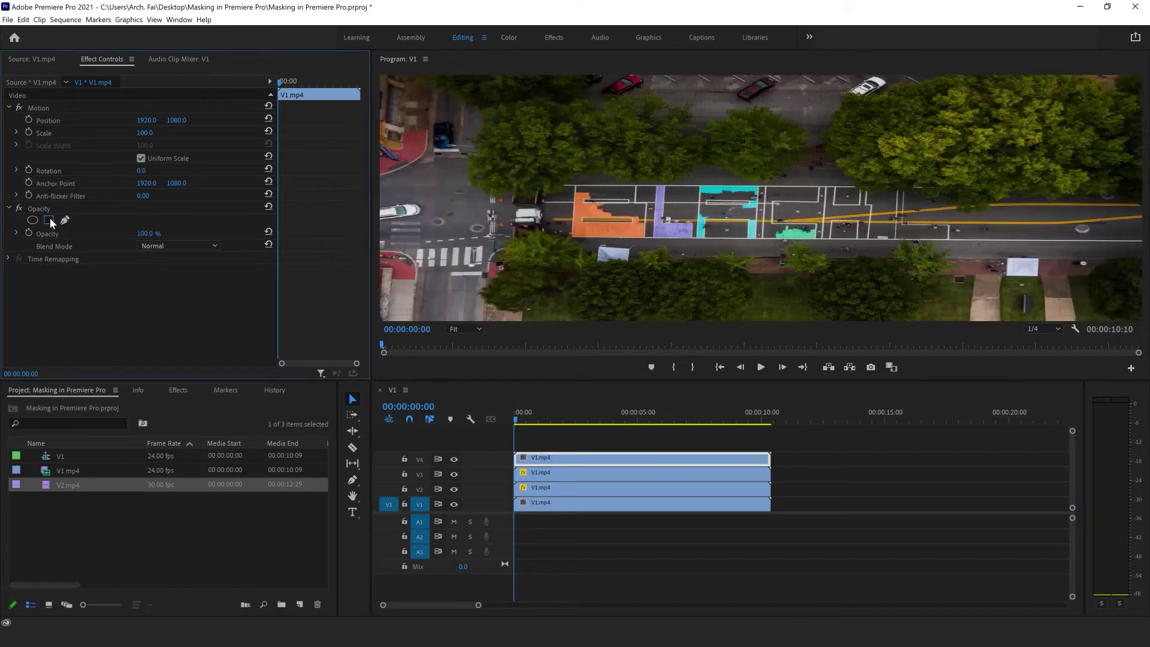
mouse_move(783, 195)
mouse_down()
mouse_move(913, 136)
mouse_move(884, 128)
mouse_up()
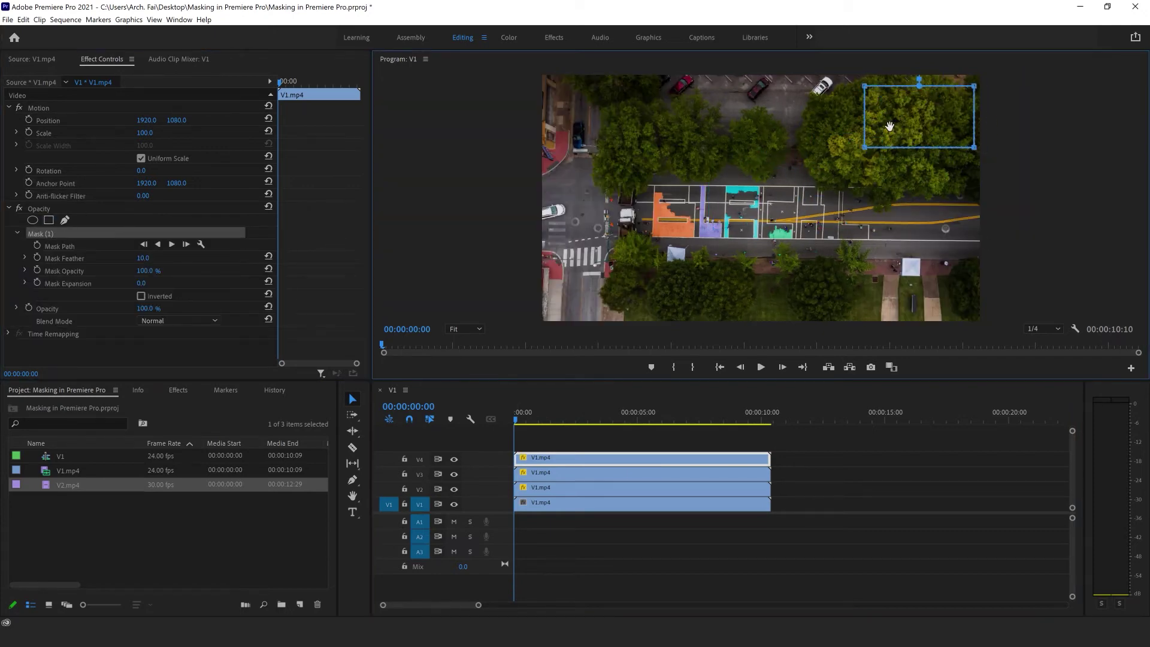
click(539, 505)
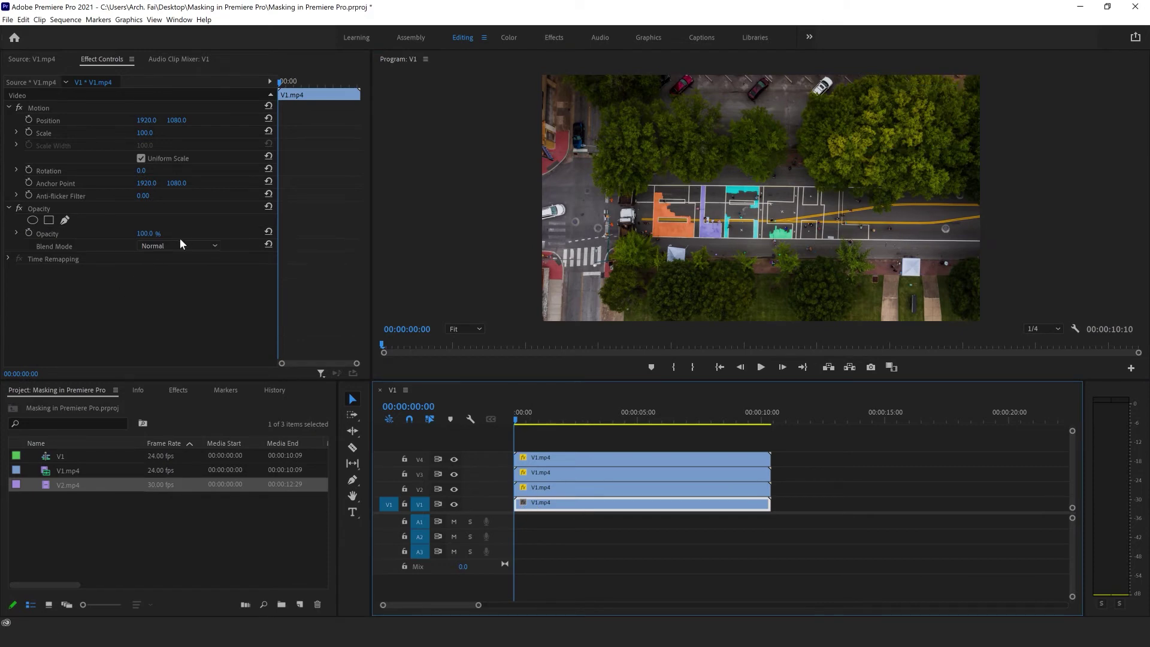
mouse_move(151, 238)
mouse_down()
mouse_move(120, 238)
mouse_move(218, 259)
mouse_up()
Step: Preview the masked windows, then delete the three masked copies on tracks V2–V4
click(759, 366)
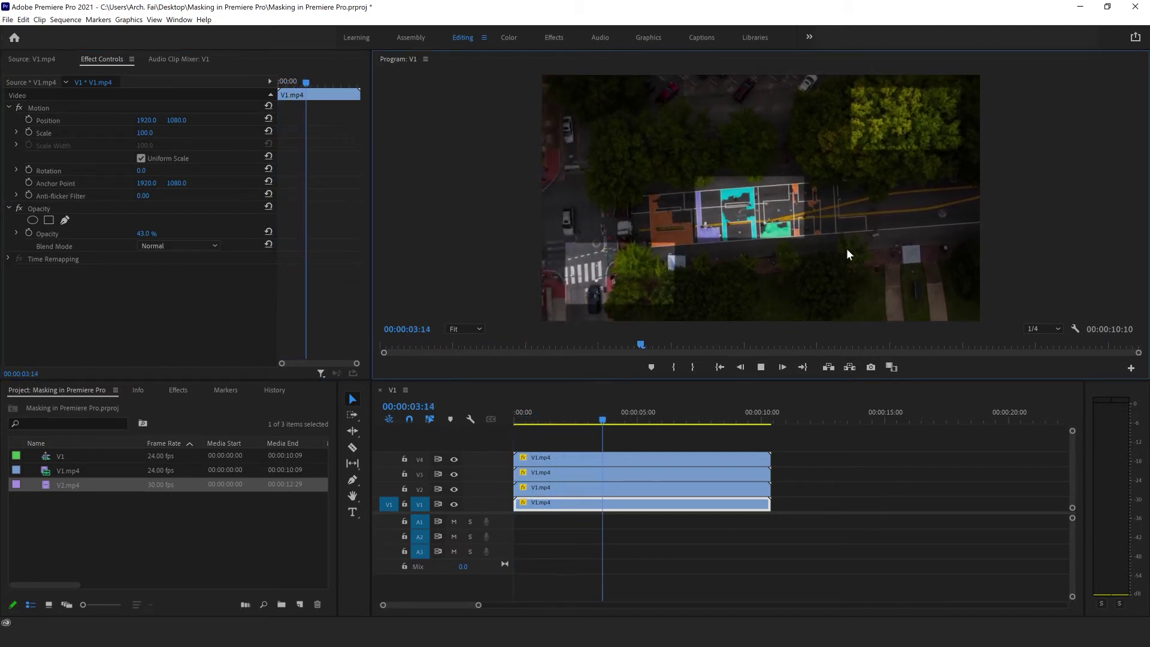
click(760, 368)
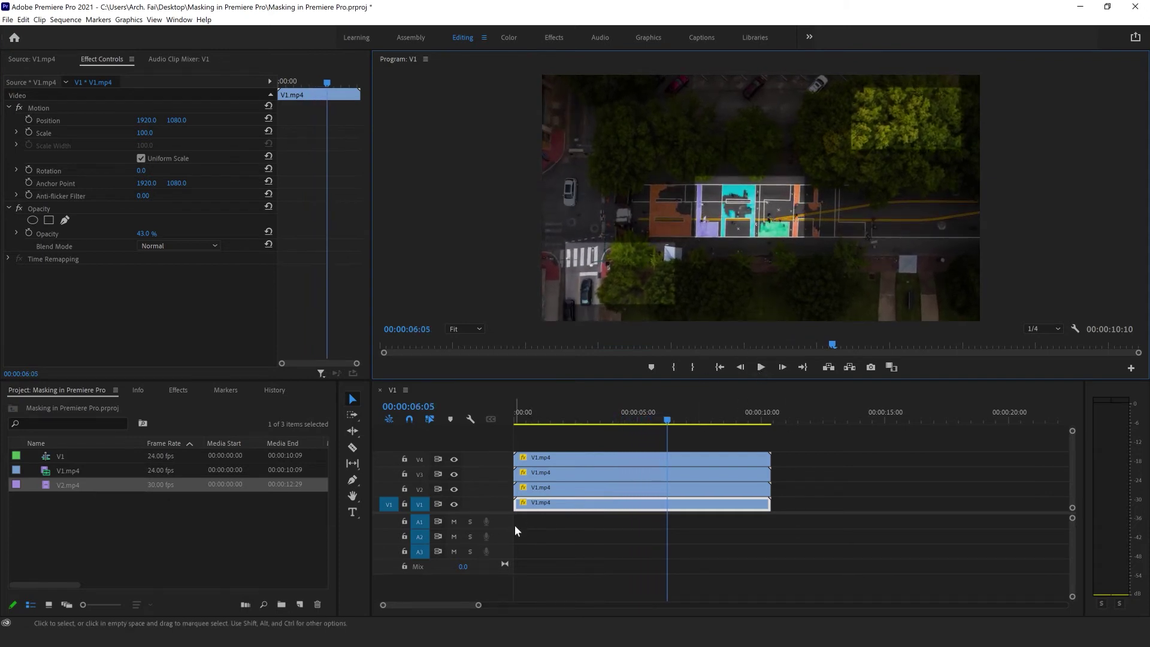
click(777, 442)
drag(777, 442, 756, 498)
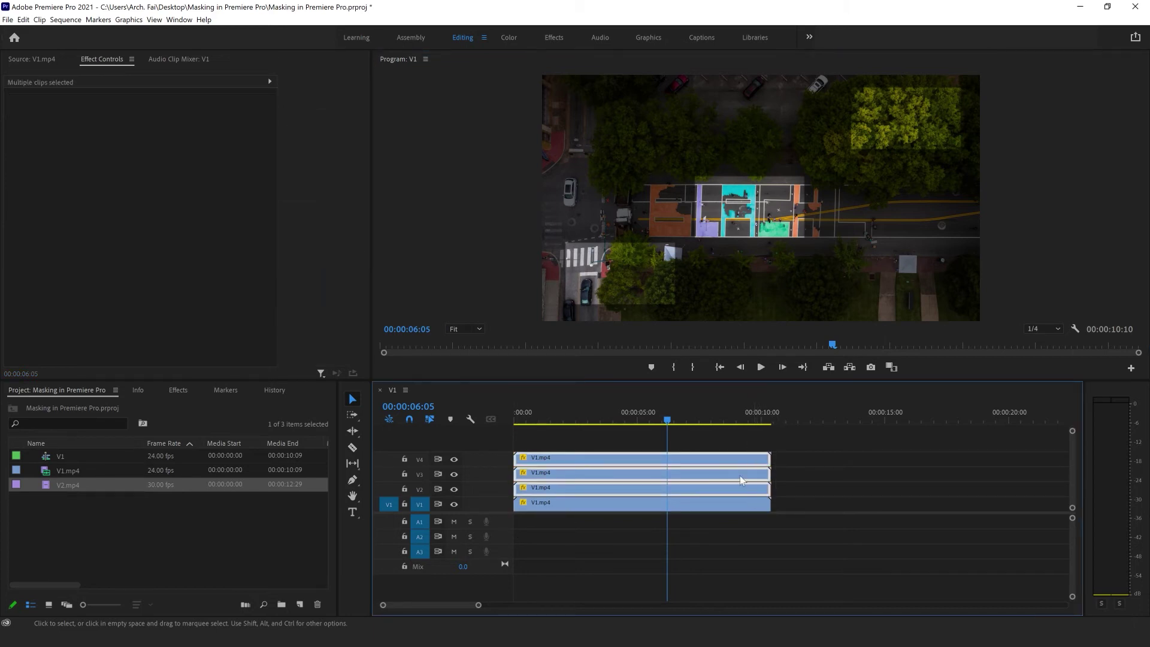
key(Delete)
Step: Restore the remaining V1.mp4 clip's opacity to 100% and return to the first frame
click(630, 508)
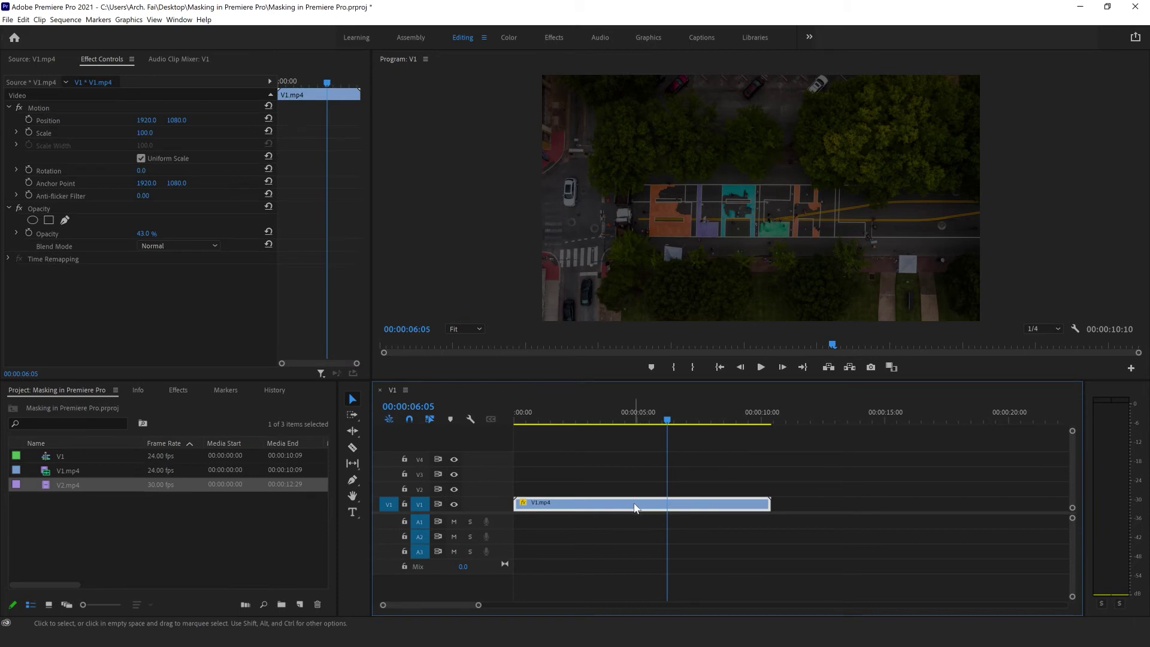
drag(148, 237, 182, 237)
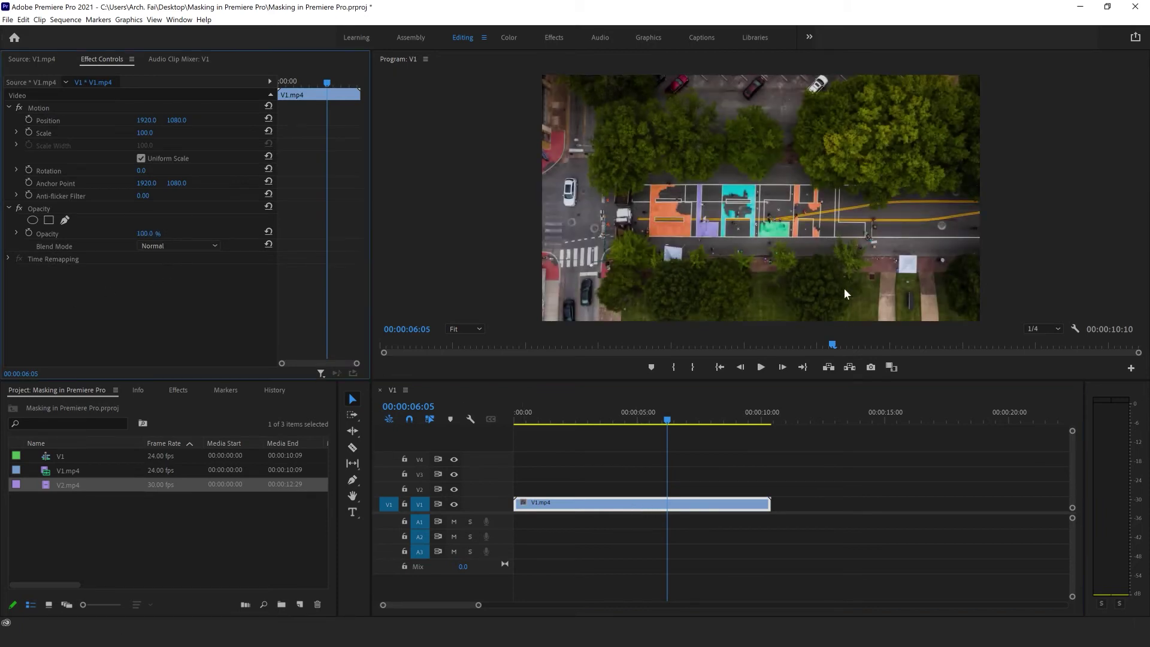
drag(670, 418, 516, 422)
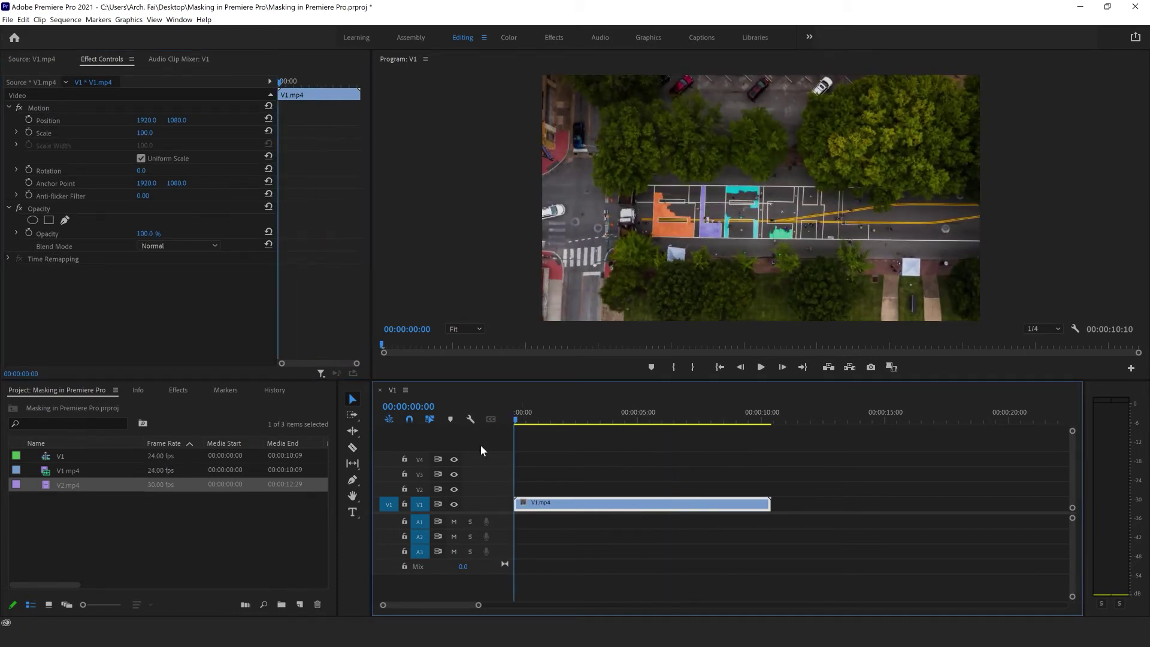
Step: Add an ellipse mask to V1.mp4 and stretch its vertices into a wide blob around the painted lot
click(30, 221)
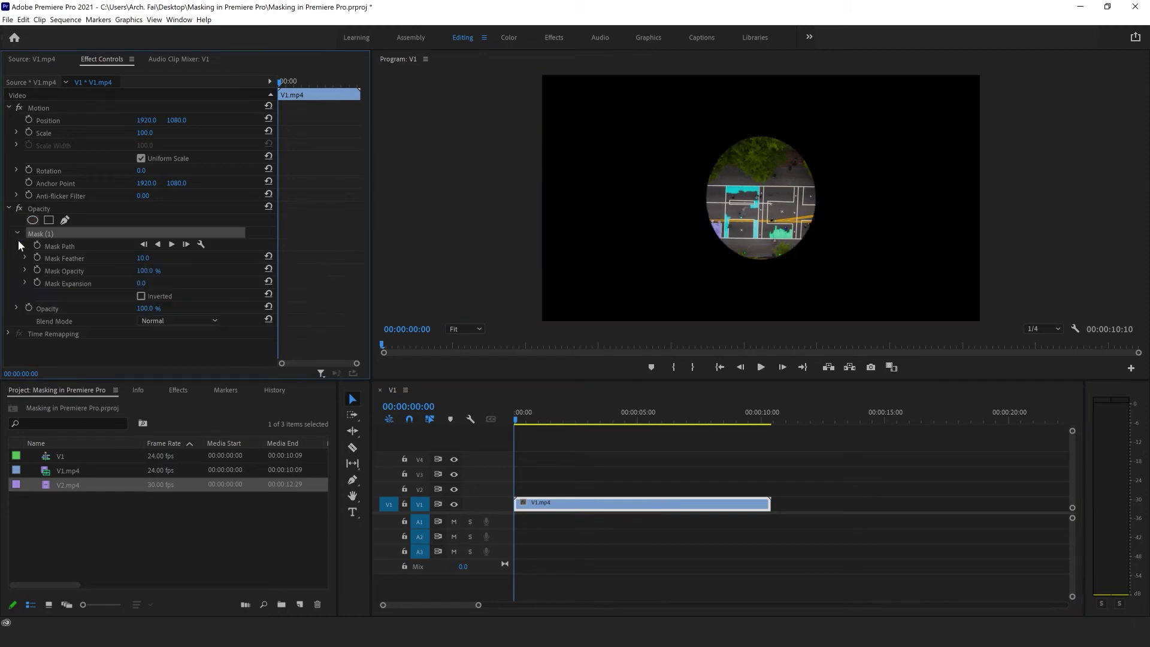
drag(765, 200, 745, 216)
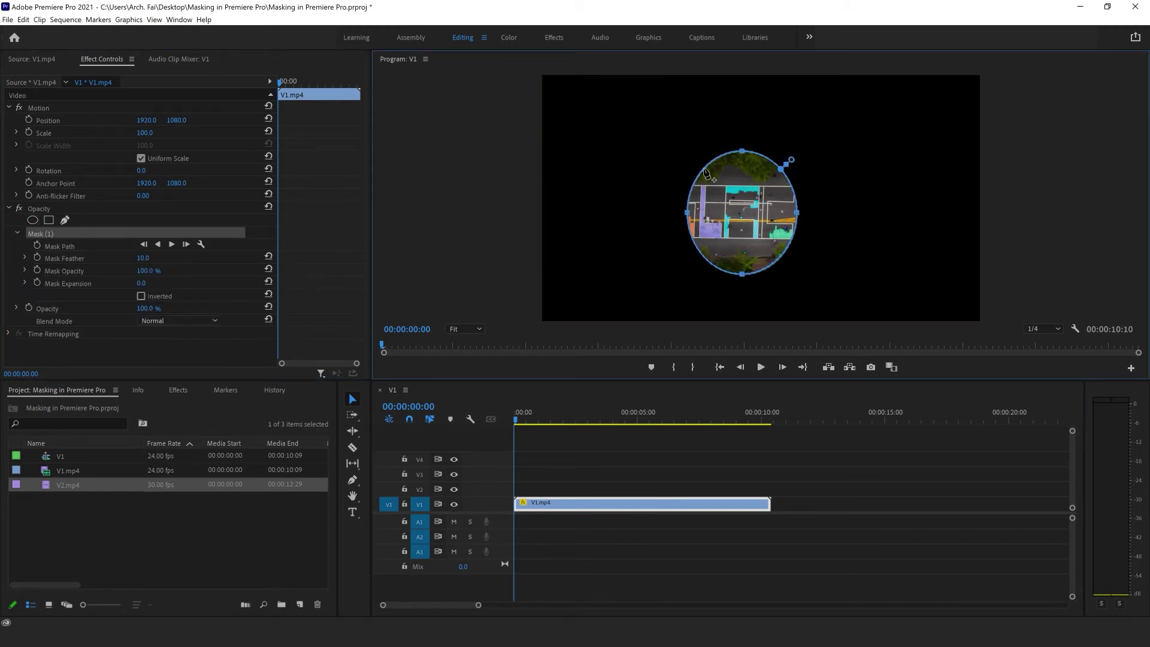
drag(704, 168, 665, 142)
drag(742, 152, 743, 185)
drag(796, 212, 840, 210)
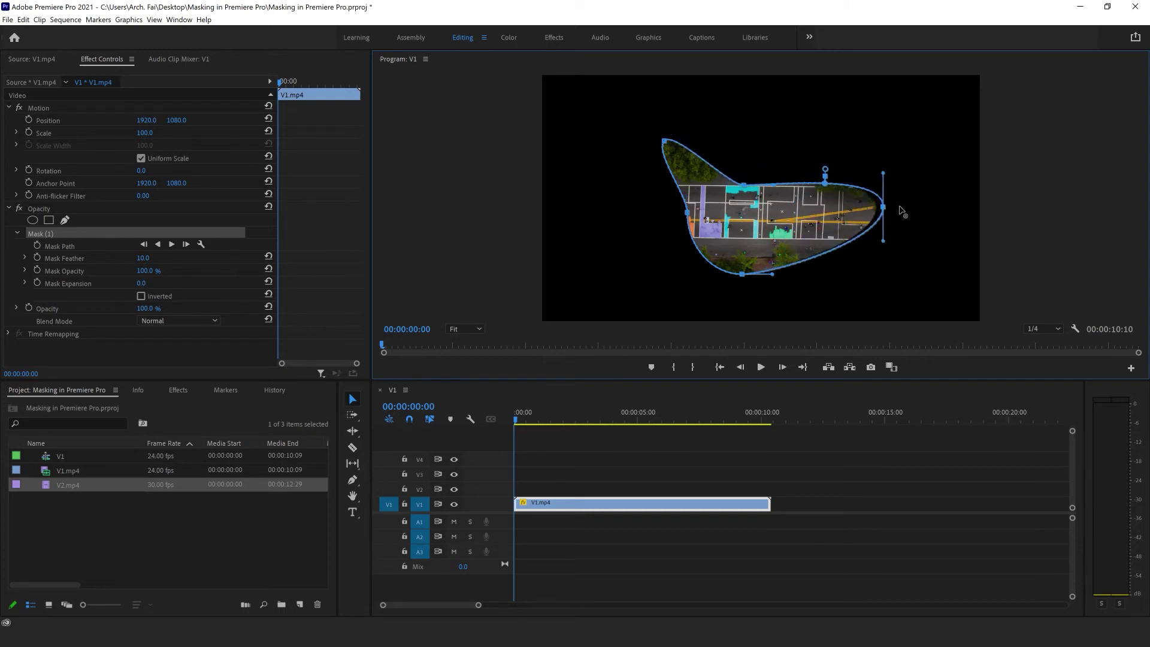
mouse_move(686, 212)
mouse_down()
mouse_move(631, 226)
mouse_move(671, 258)
mouse_up()
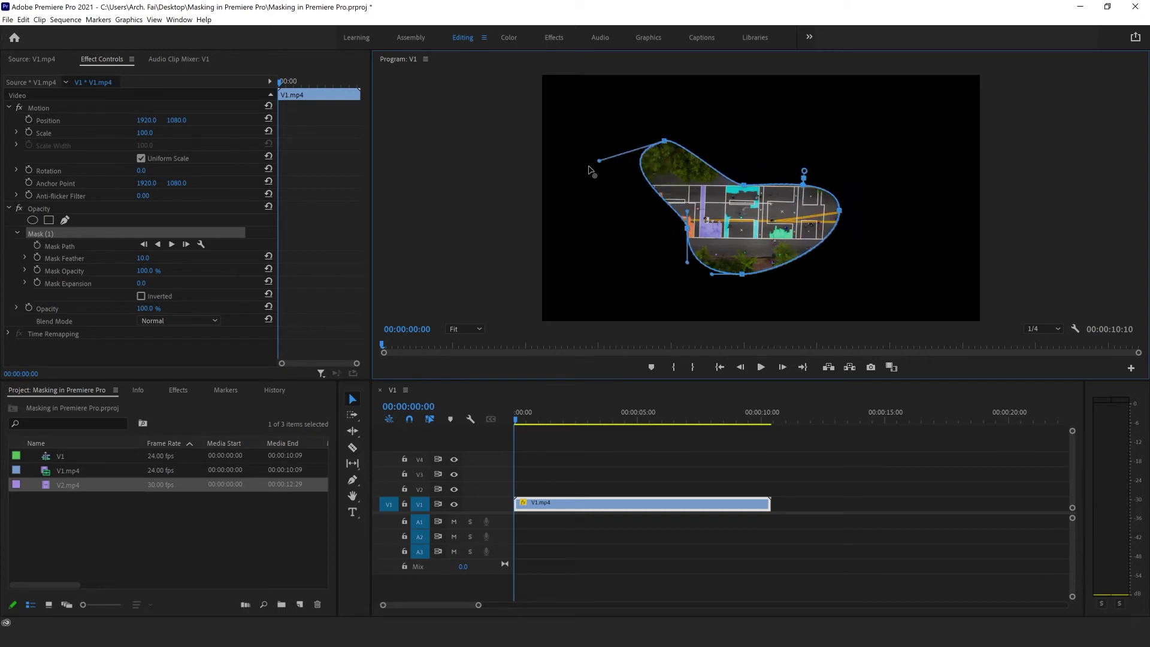
drag(665, 141, 576, 198)
drag(840, 211, 869, 203)
mouse_move(742, 274)
mouse_down()
mouse_move(749, 242)
mouse_move(775, 242)
mouse_up()
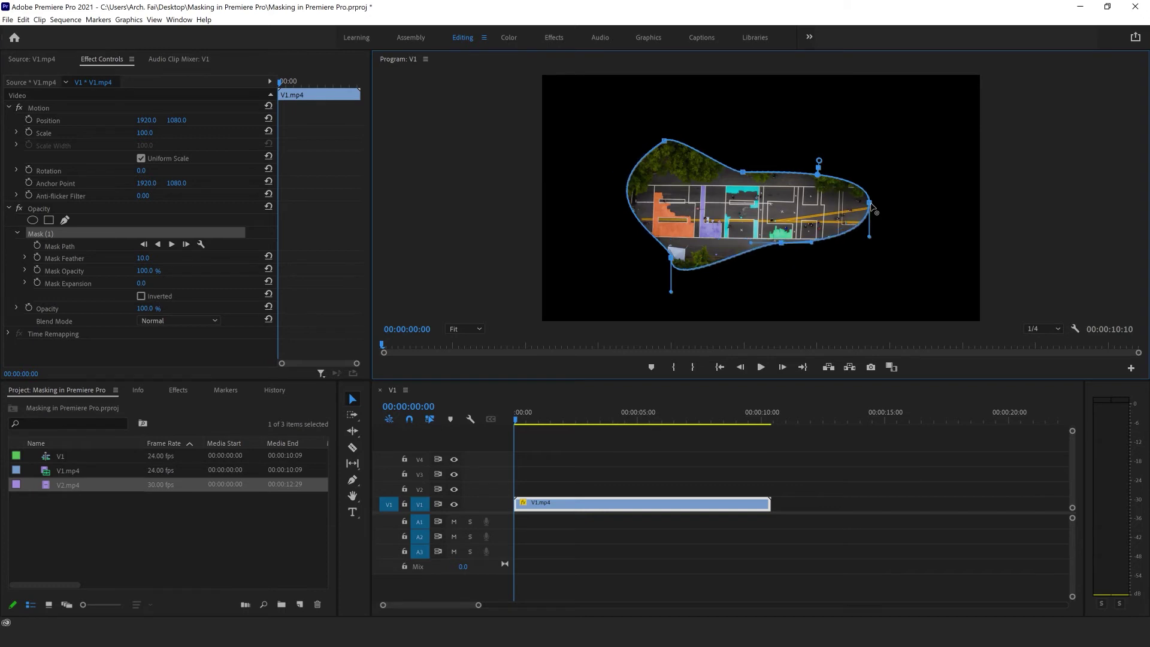
Step: Refine the blob mask's curves and handles, then feather its edge to 151
drag(869, 202, 870, 167)
drag(818, 174, 825, 147)
drag(743, 171, 757, 154)
drag(670, 257, 652, 231)
mouse_move(671, 291)
mouse_down()
mouse_move(694, 257)
mouse_move(656, 242)
mouse_up()
drag(713, 228, 714, 239)
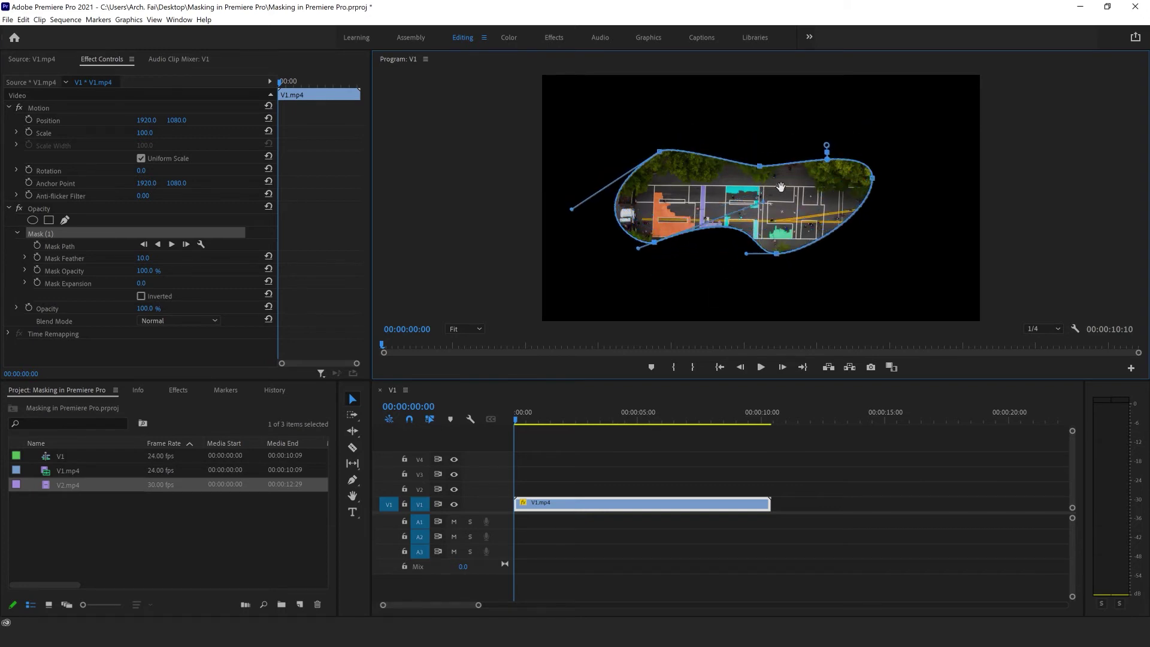
drag(571, 208, 671, 144)
drag(871, 178, 872, 145)
drag(660, 152, 577, 208)
click(597, 201)
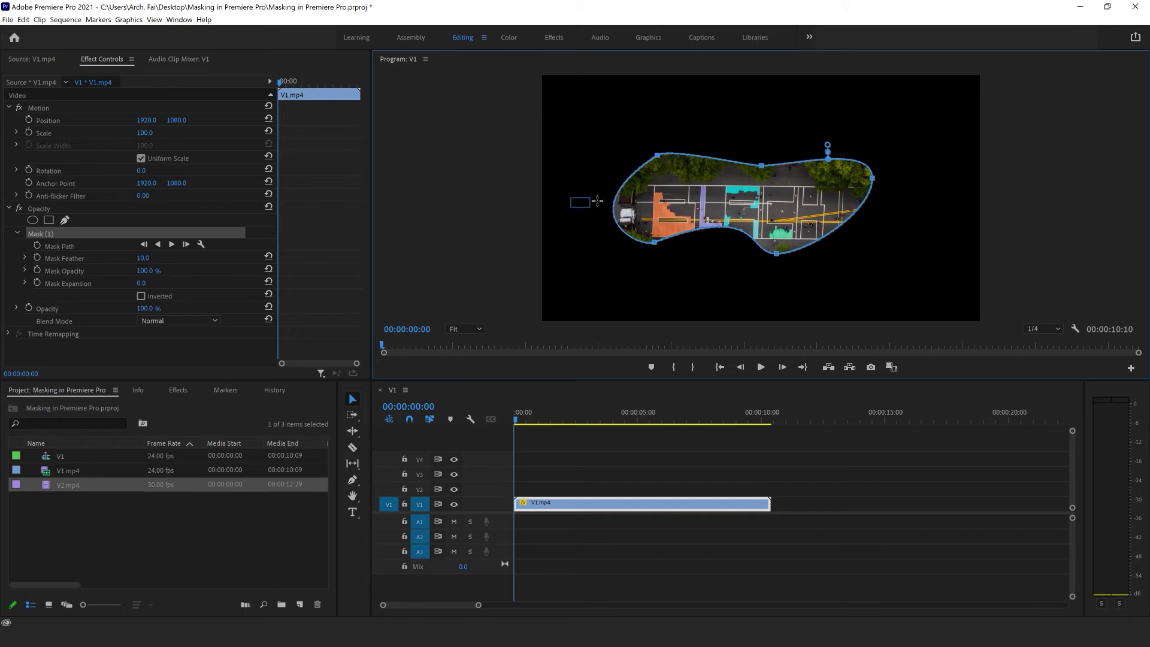
drag(658, 155, 671, 139)
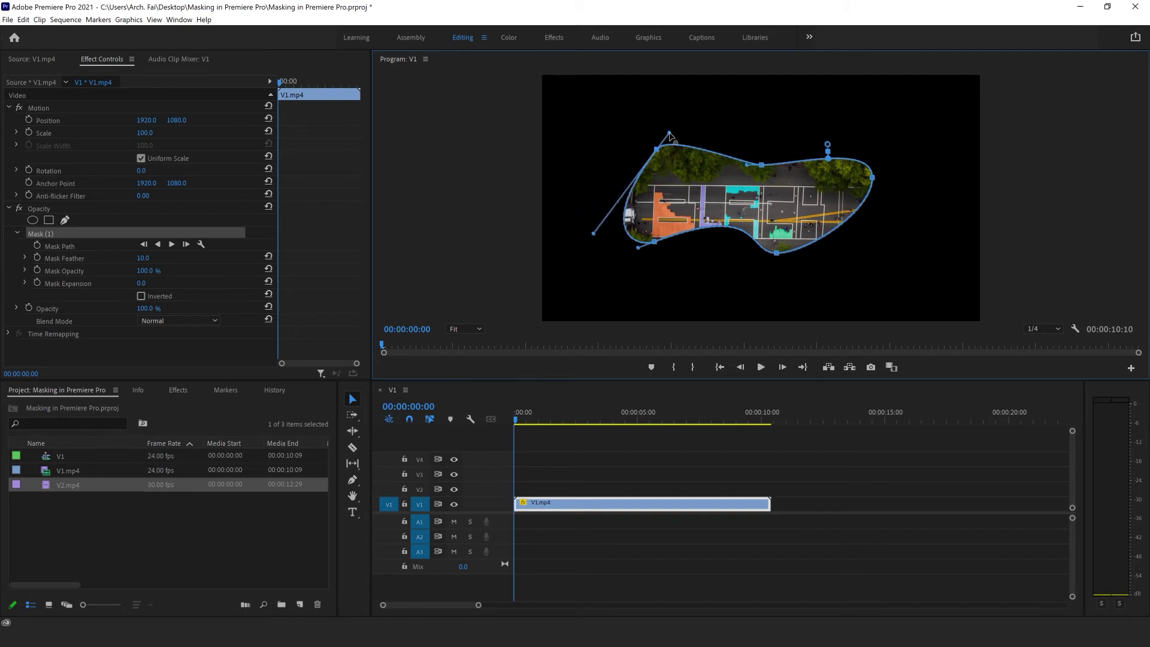
drag(153, 264, 237, 265)
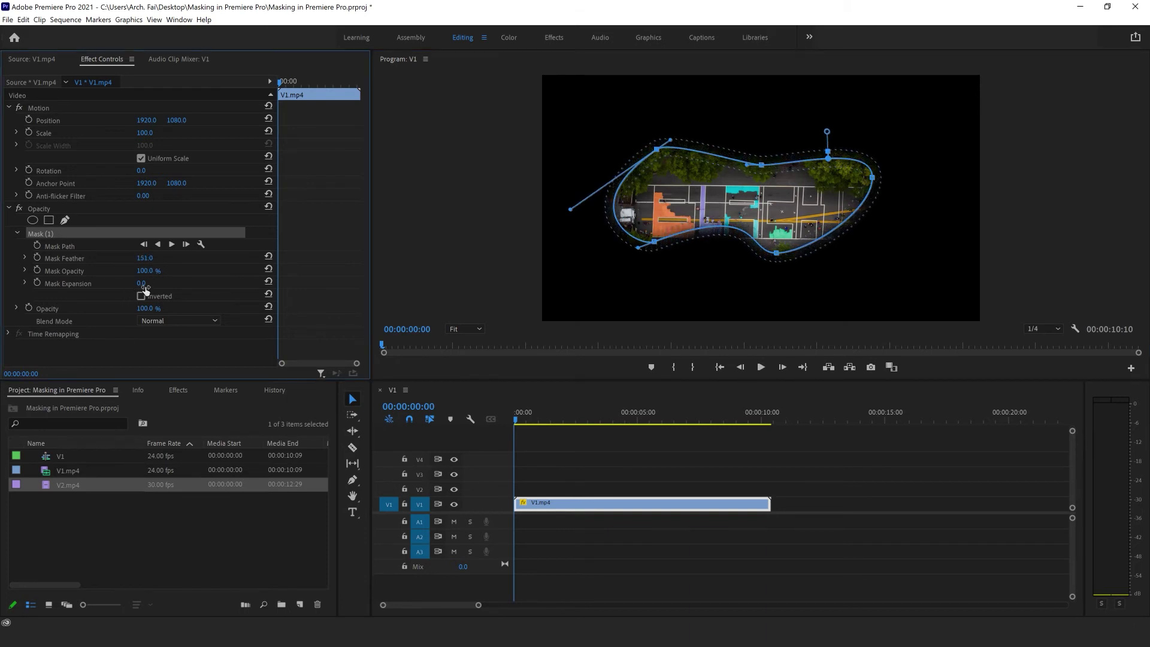
Step: Expand the mask by 64 and nudge it slightly down in the frame
drag(145, 285, 184, 285)
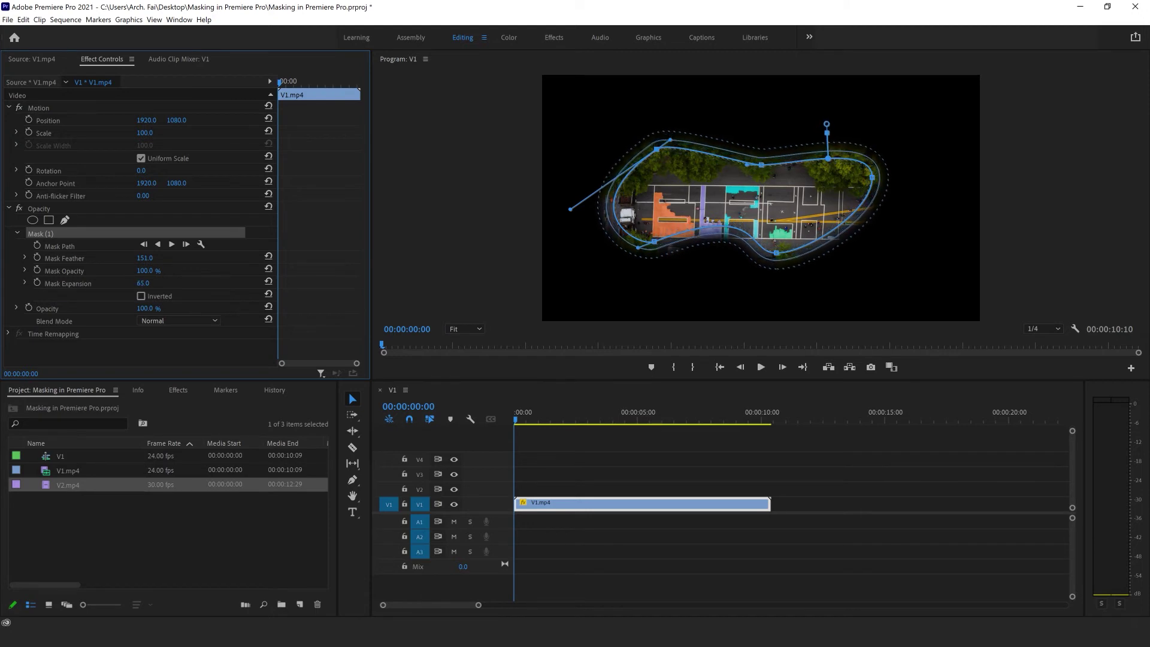
drag(793, 211, 794, 215)
click(280, 91)
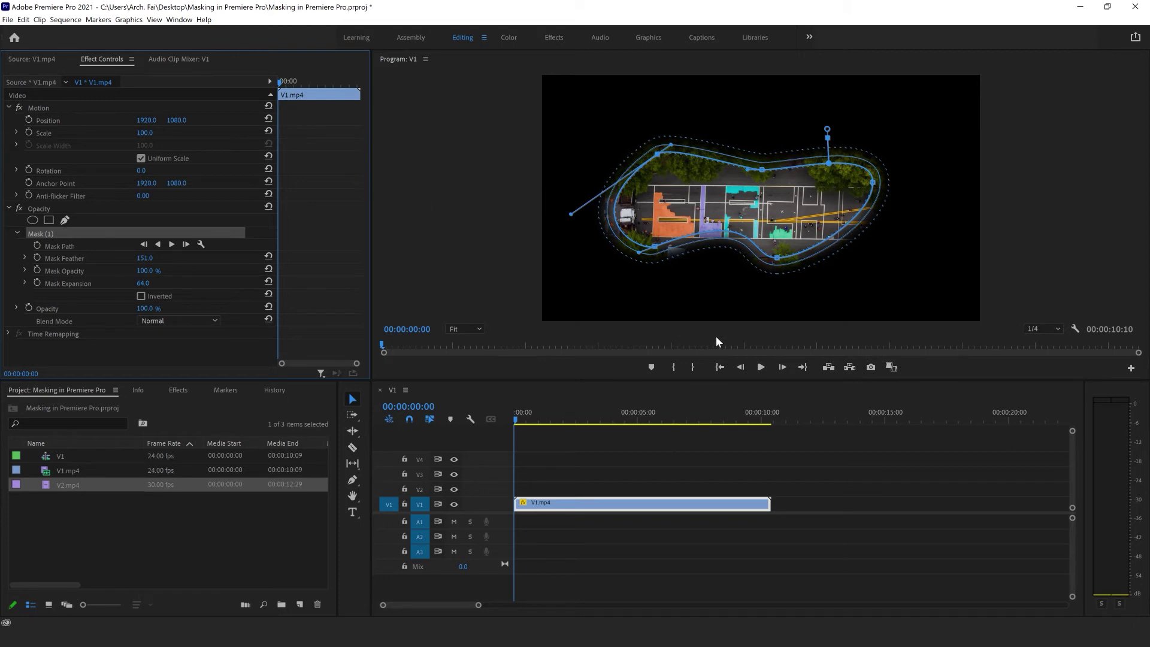
Step: Preview the masked clip, return to the start, and enable Mask Path keyframing
click(761, 368)
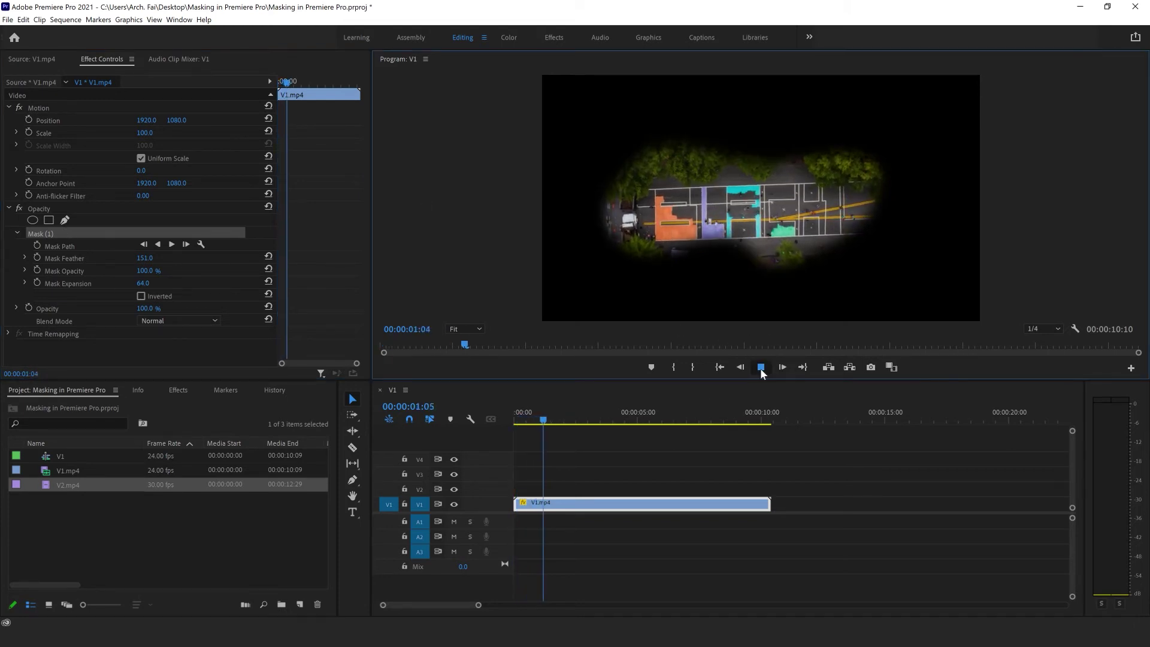
click(760, 367)
drag(549, 415, 447, 418)
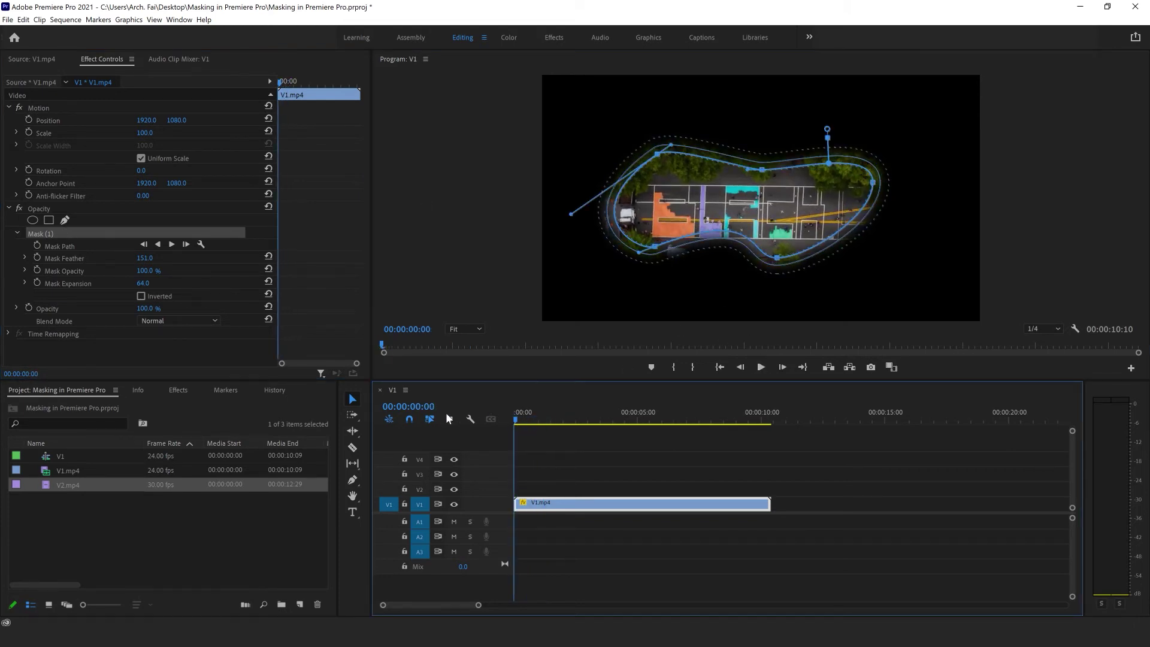
click(37, 245)
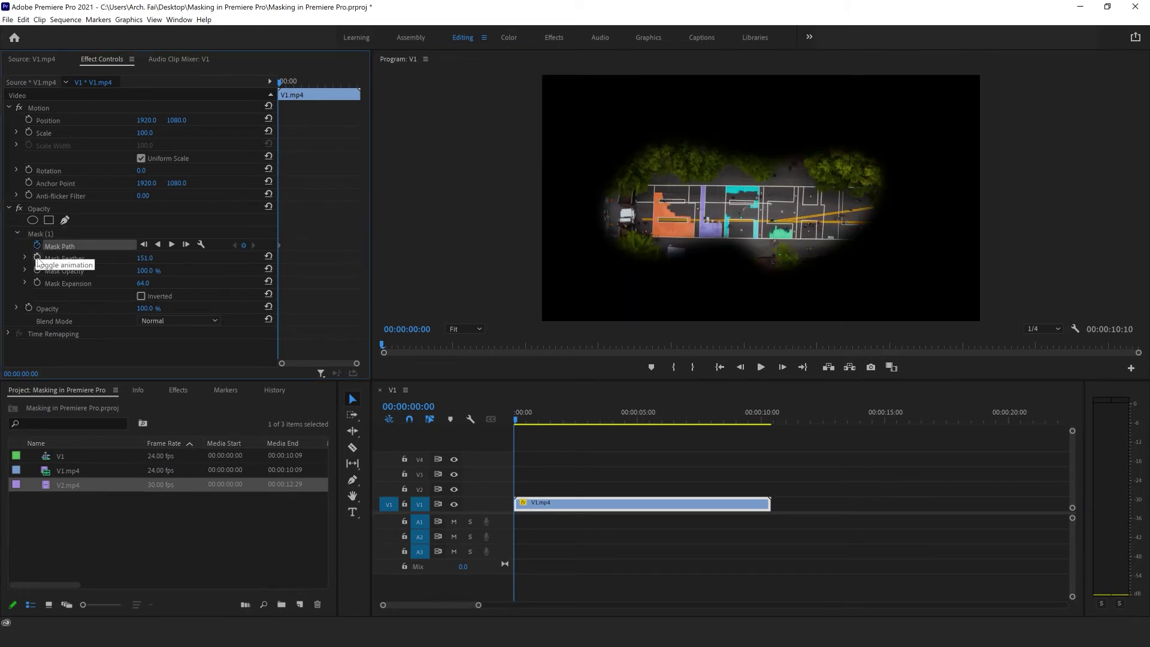
Step: Turn on keyframing for Mask Feather, Mask Opacity and Mask Expansion
click(36, 257)
click(37, 270)
click(37, 282)
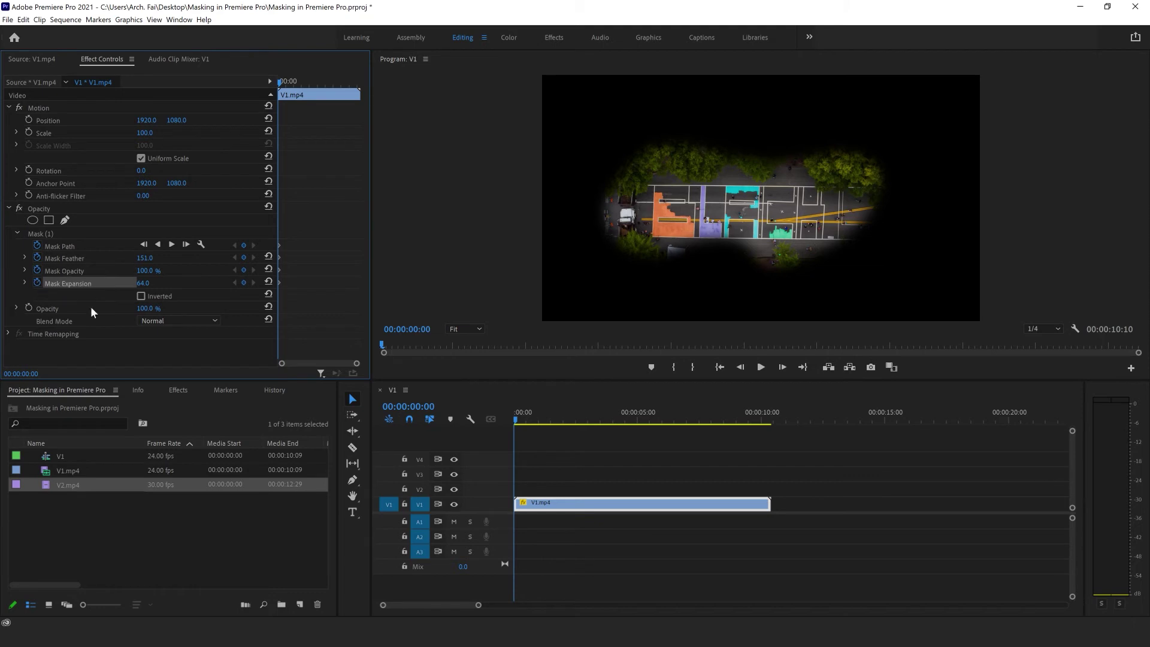
Step: Add keyframes at about 2 s (lower opacity, negative expansion) and 4.5 s (opacity 100%)
drag(278, 85, 295, 83)
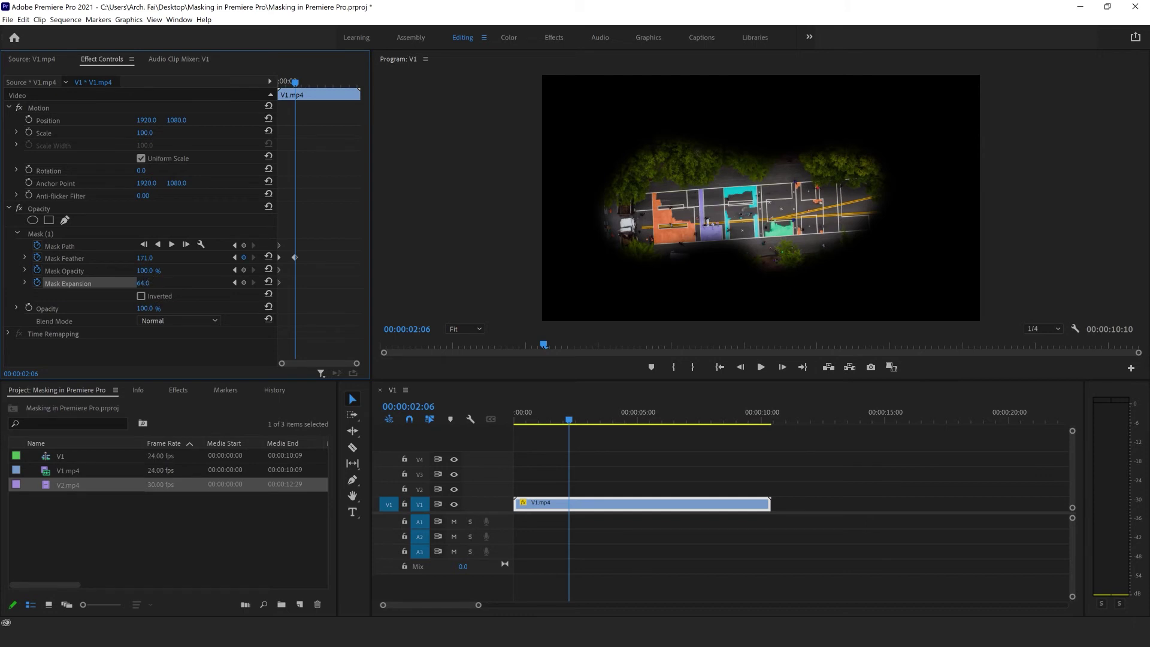
drag(147, 270, 141, 270)
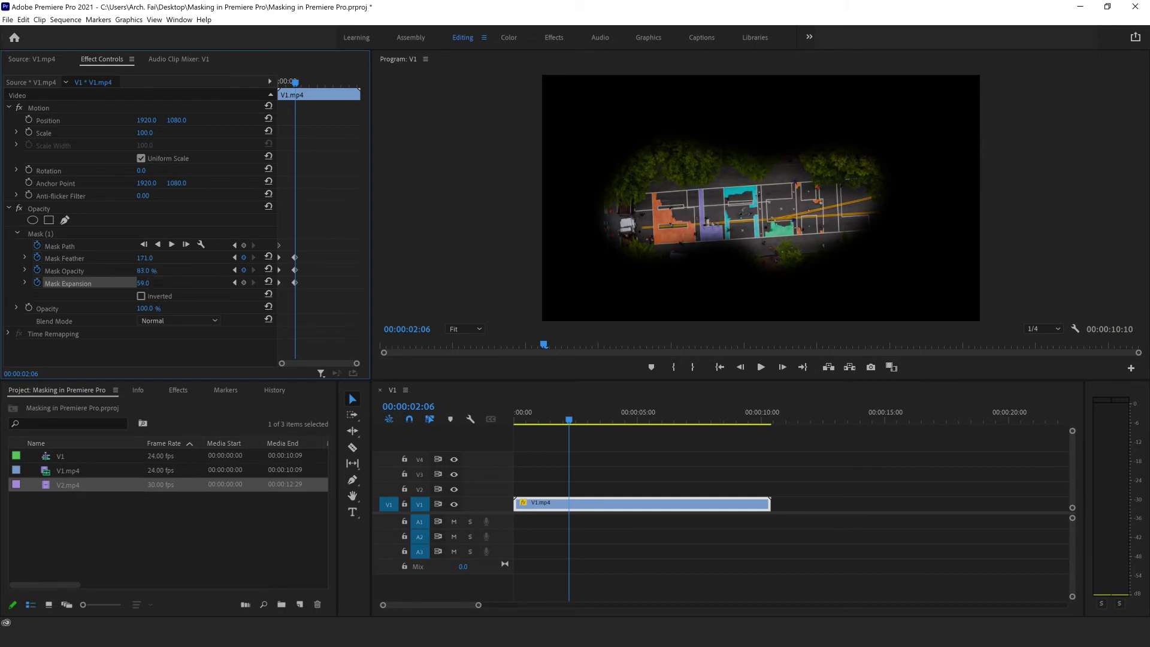
drag(142, 283, 98, 283)
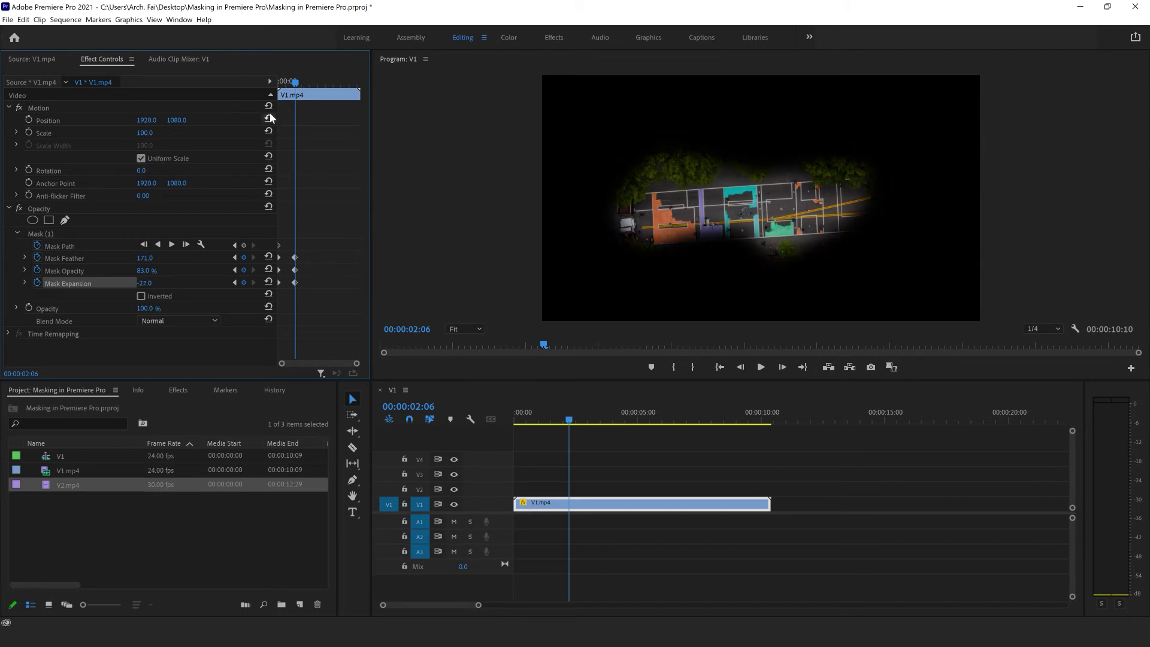
drag(296, 82, 314, 81)
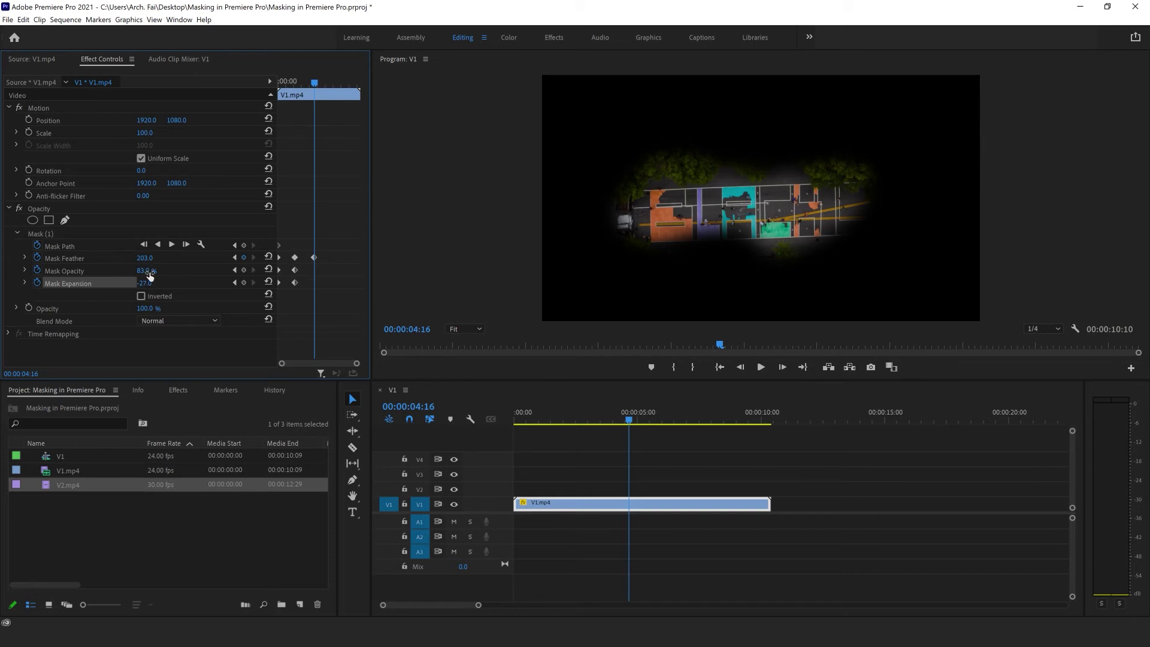
mouse_move(143, 271)
mouse_down()
mouse_move(157, 270)
mouse_move(125, 283)
mouse_up()
Step: At about eight seconds, raise feather to 569 and drop opacity to 72%, then play from the start
drag(322, 78, 343, 81)
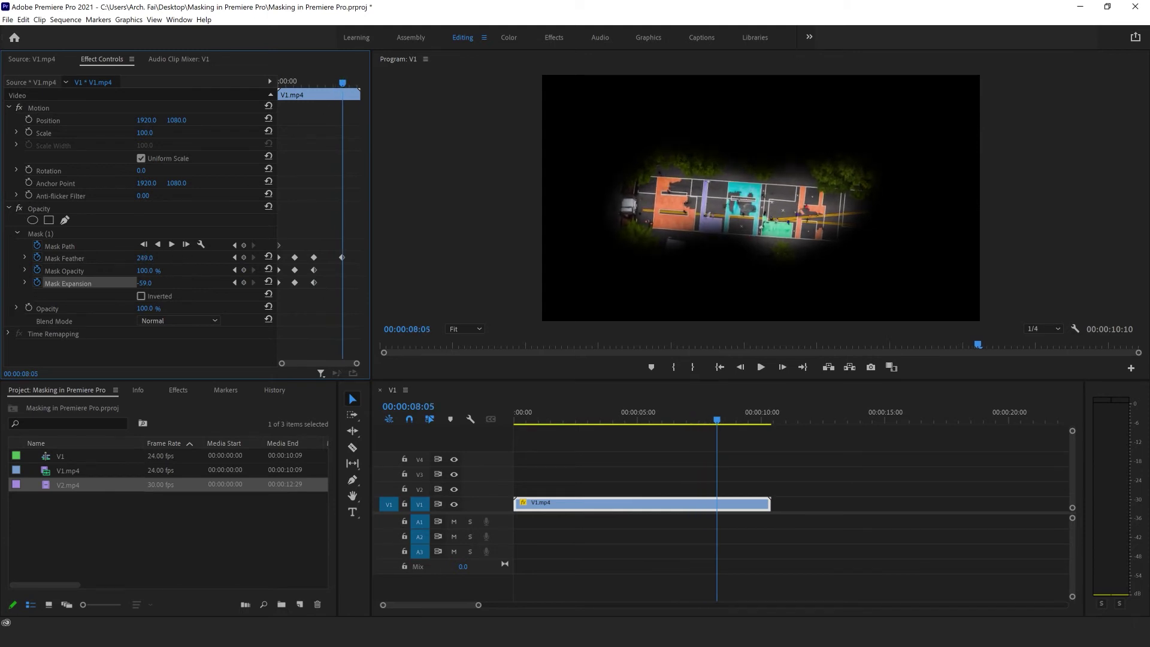
drag(144, 258, 239, 257)
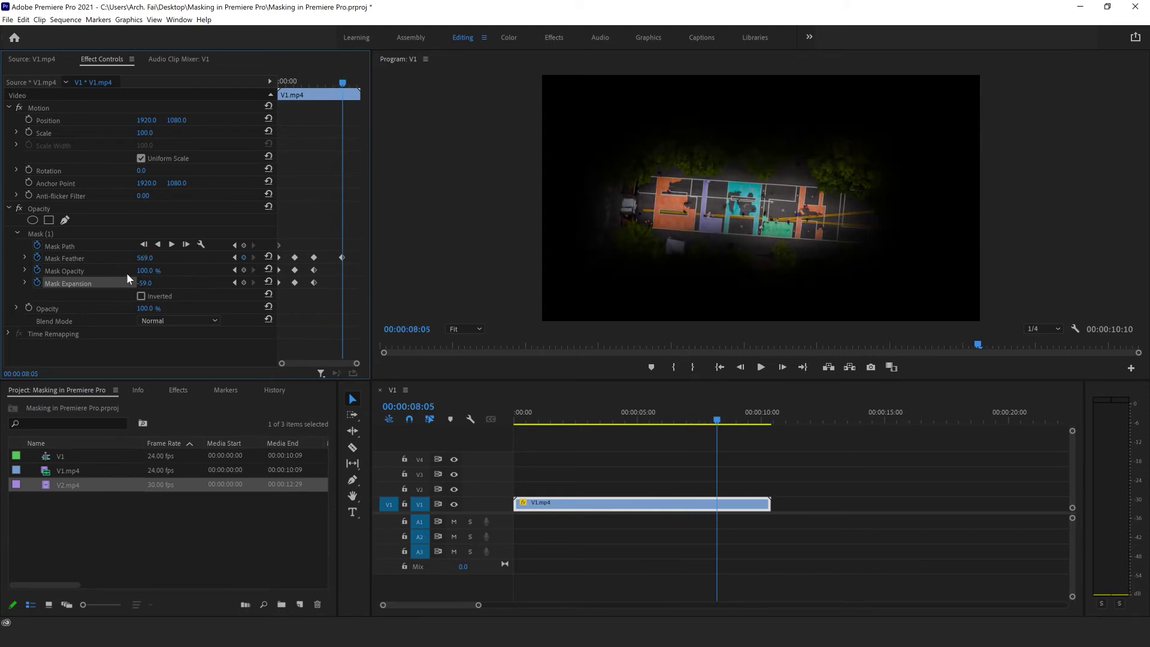
drag(149, 272, 221, 231)
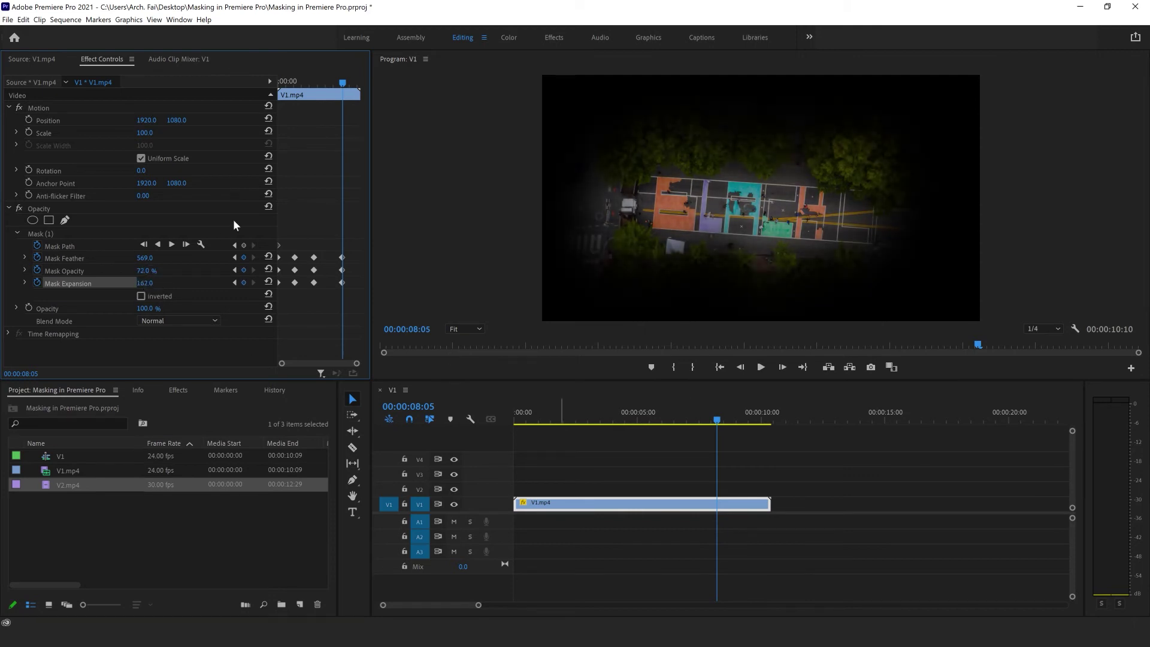
drag(518, 419, 482, 414)
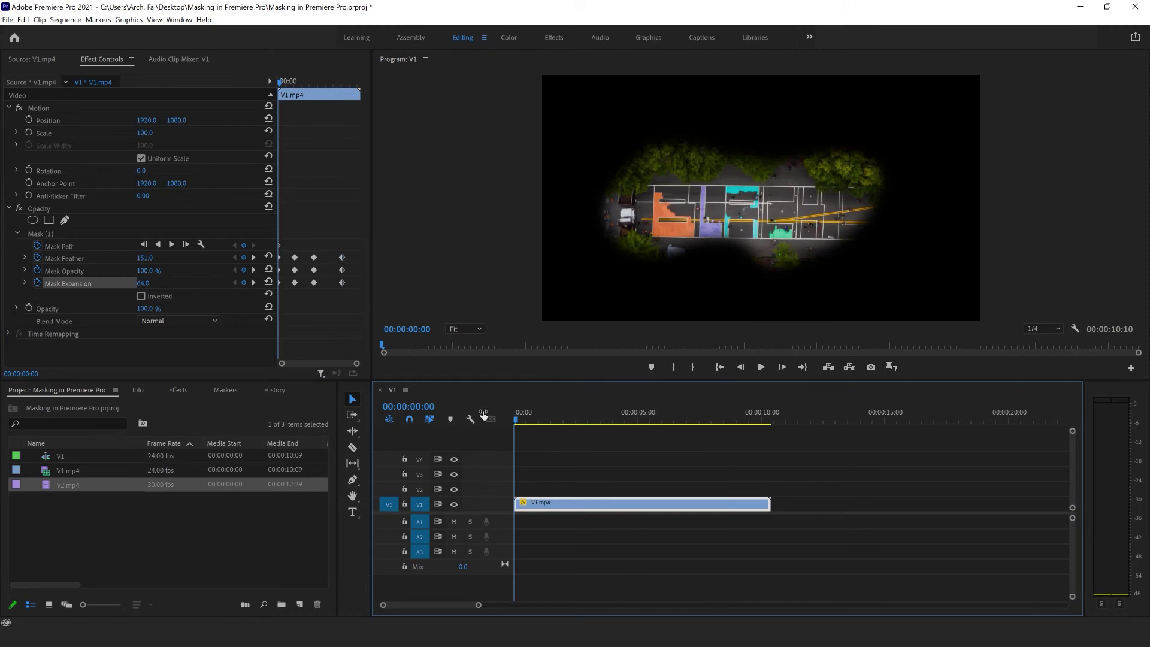
click(761, 368)
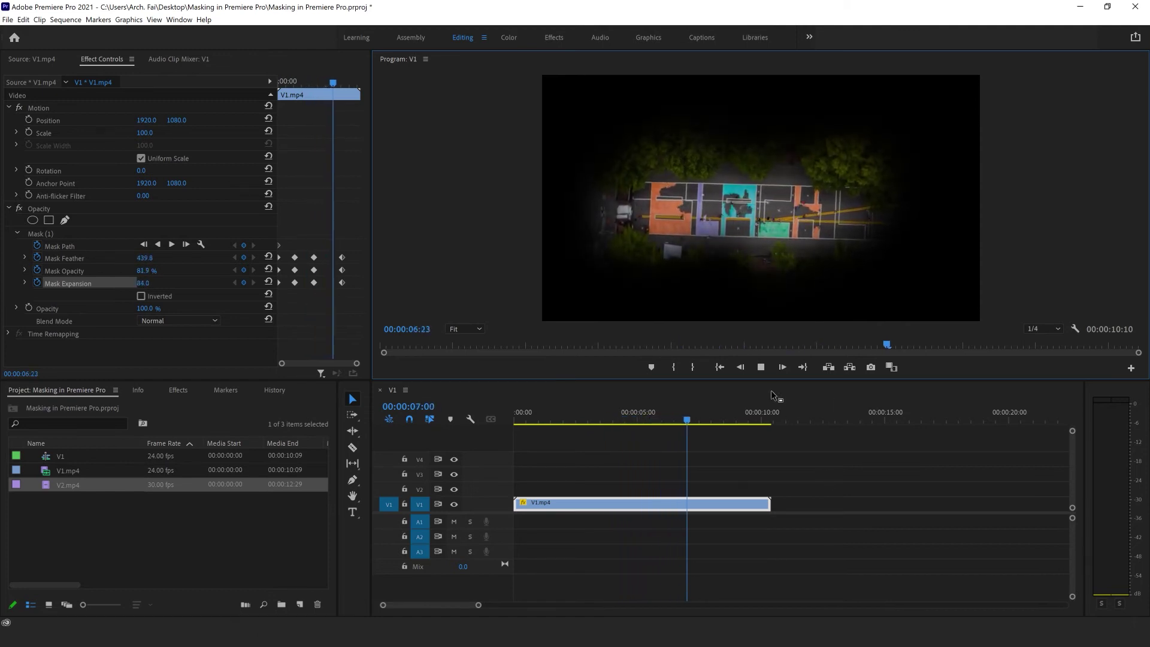
Step: Stop playback, delete all the mask keyframes, and return the playhead to the start
click(761, 369)
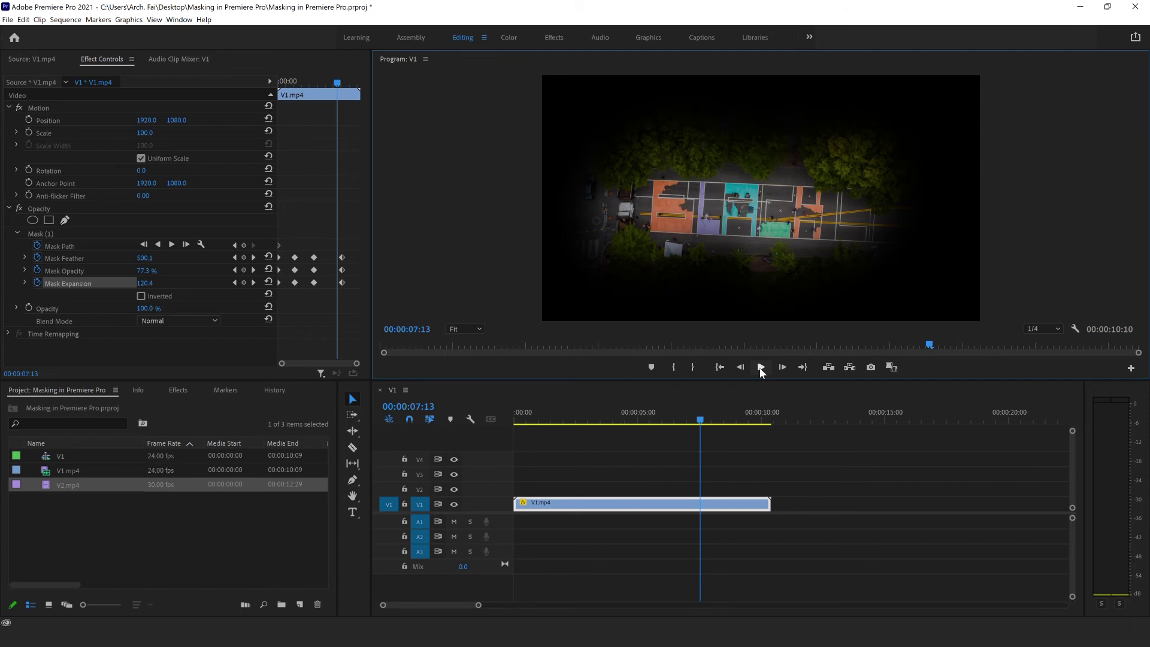
mouse_move(375, 246)
mouse_down()
mouse_move(341, 308)
mouse_move(300, 249)
mouse_move(284, 314)
mouse_up()
key(Delete)
key(Delete)
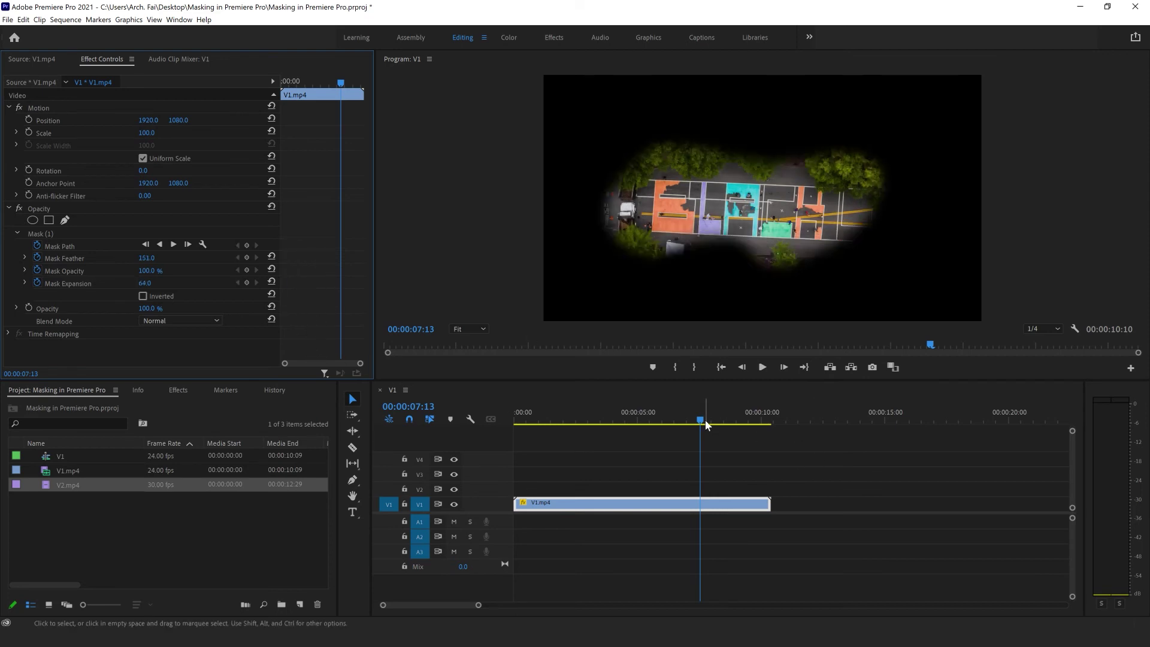
drag(709, 414, 487, 422)
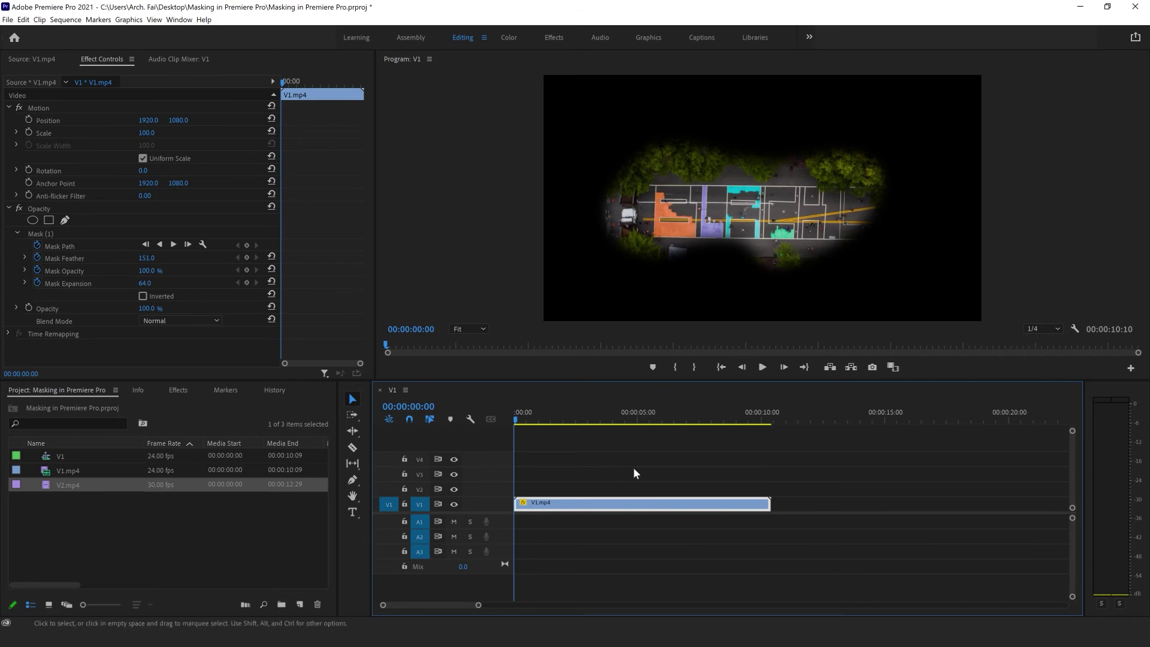
Step: Delete the old mask, move the drone clip up to V2, and discard a trial ellipse mask
click(48, 233)
key(Delete)
drag(563, 506, 553, 490)
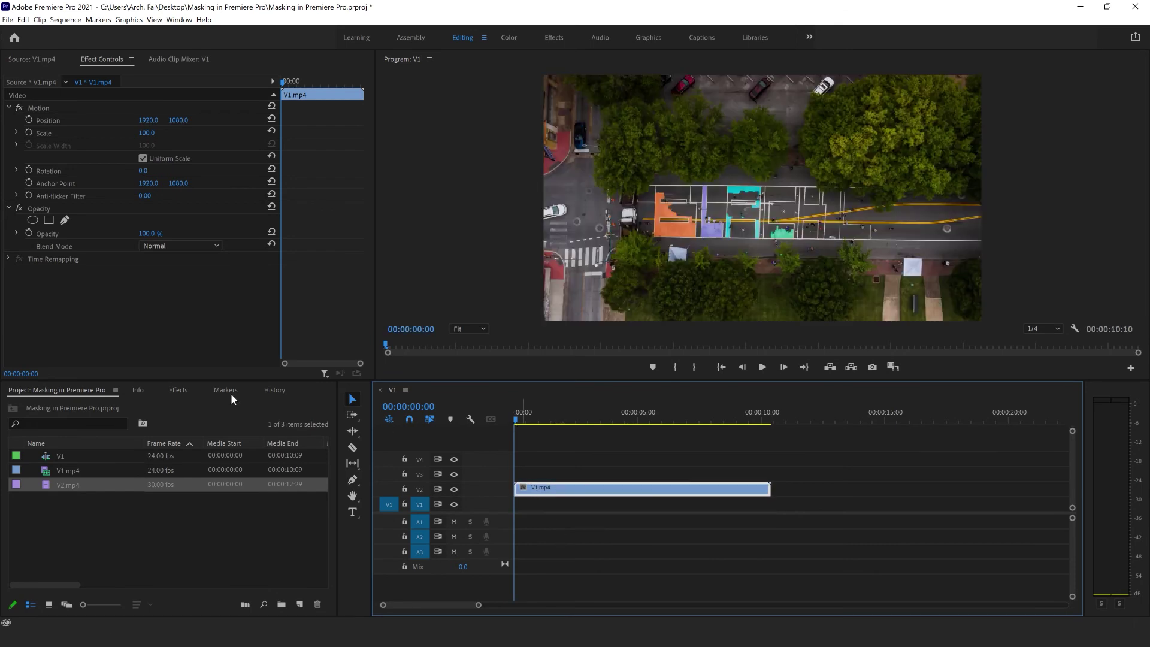
click(33, 219)
mouse_move(748, 221)
mouse_down()
mouse_move(723, 221)
mouse_move(860, 215)
mouse_up()
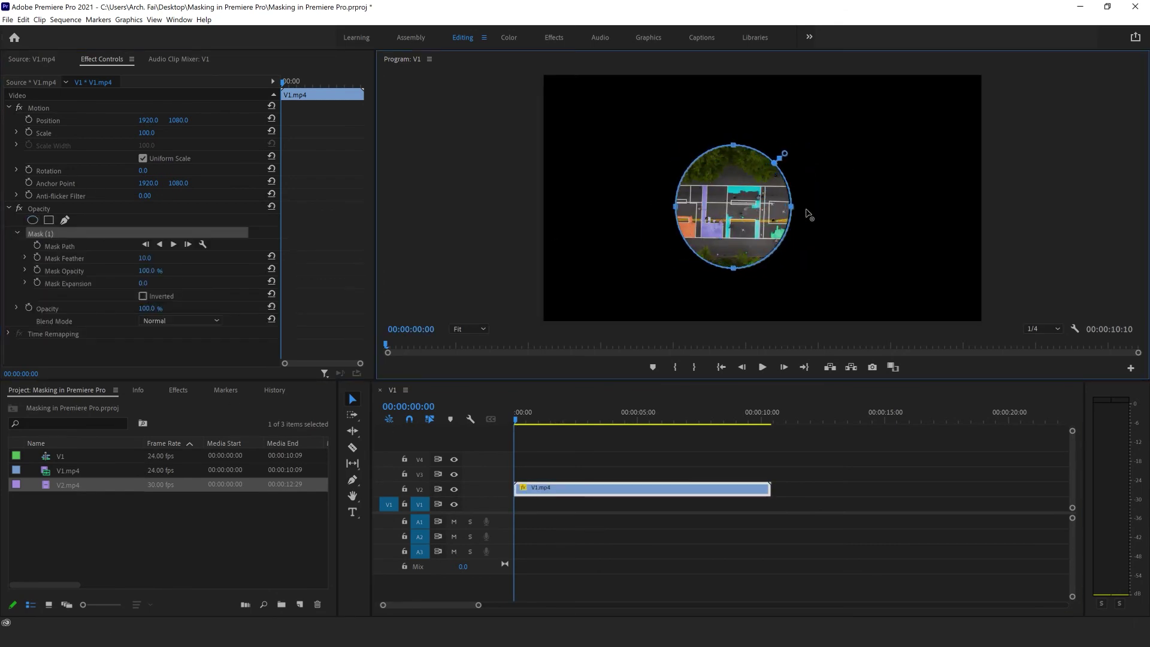
click(60, 234)
key(Delete)
Step: Draw an angled four-sided polygon mask with the Pen on the clip
click(65, 220)
click(587, 122)
click(606, 305)
click(748, 296)
click(658, 128)
click(587, 122)
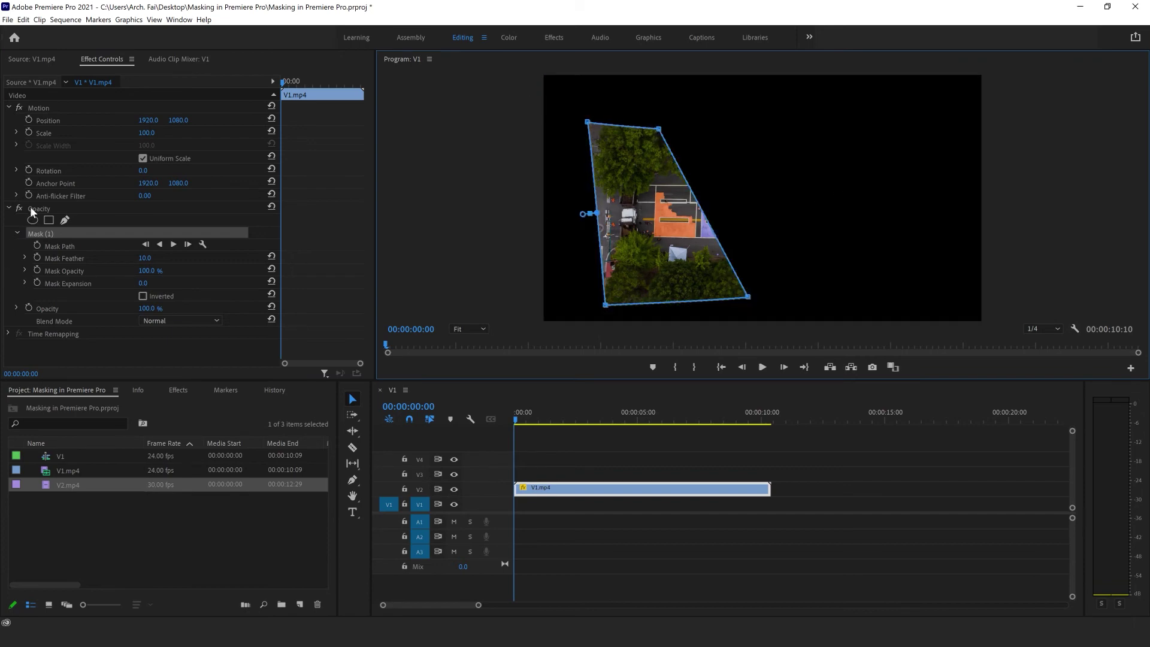
Step: Add a rectangle mask on the right and reshape it into an angled pentagon
click(49, 220)
drag(808, 212, 916, 119)
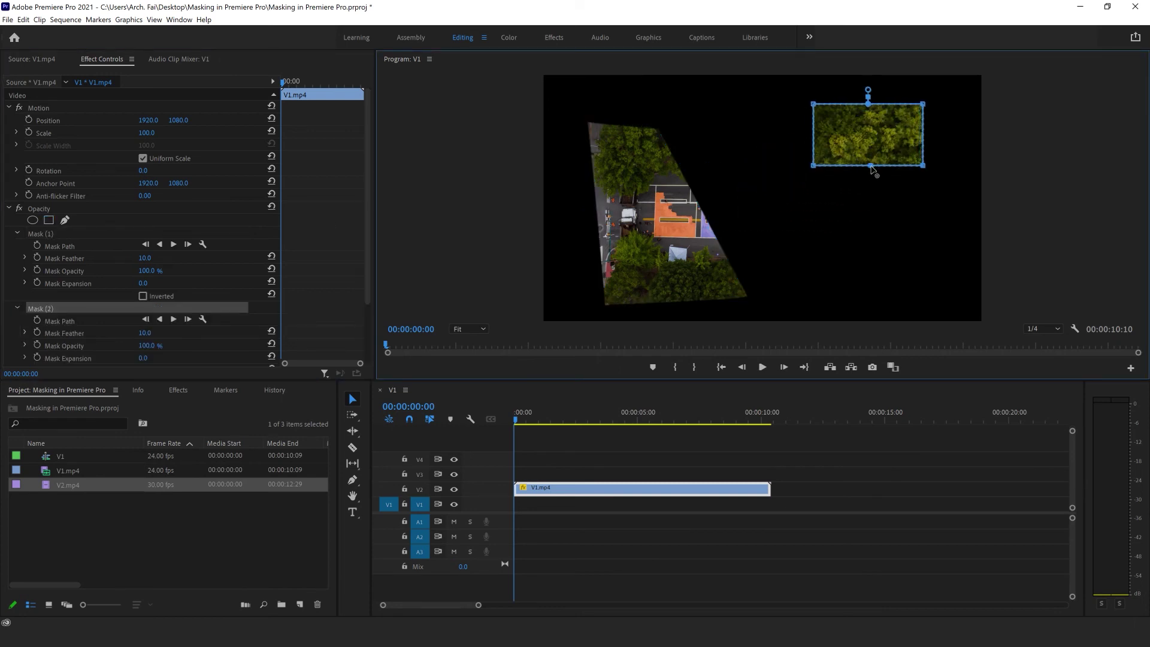
drag(870, 166, 869, 282)
drag(813, 166, 743, 180)
drag(923, 166, 953, 223)
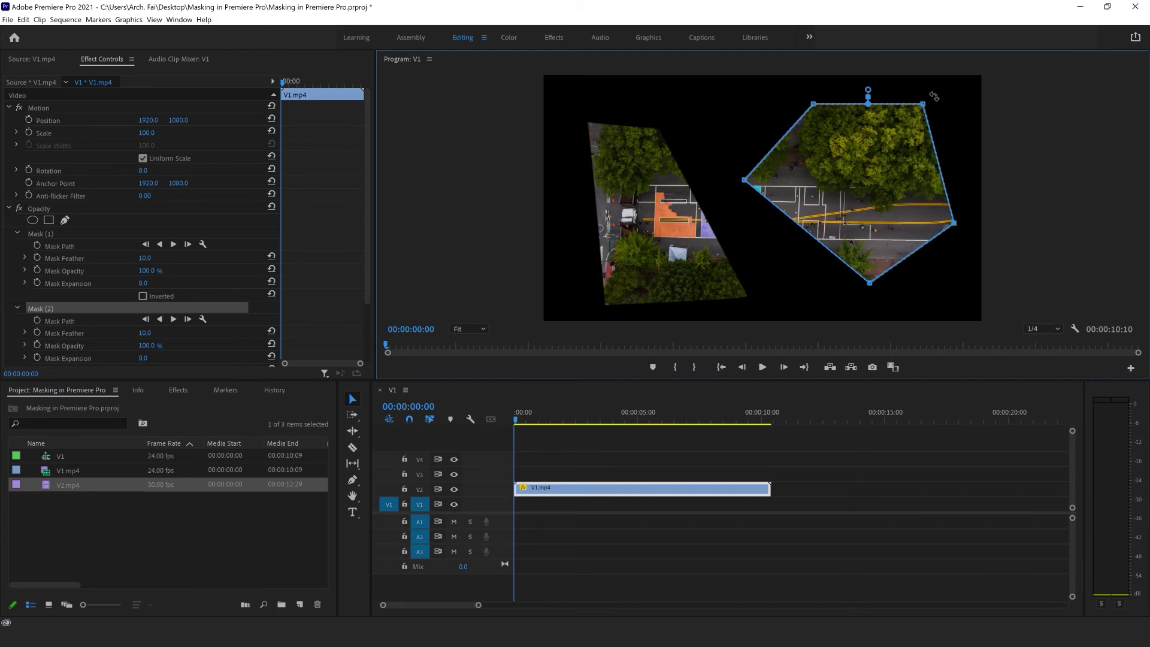
Step: Preview a later frame, return the playhead to the start, and deselect the clip
click(838, 419)
click(517, 413)
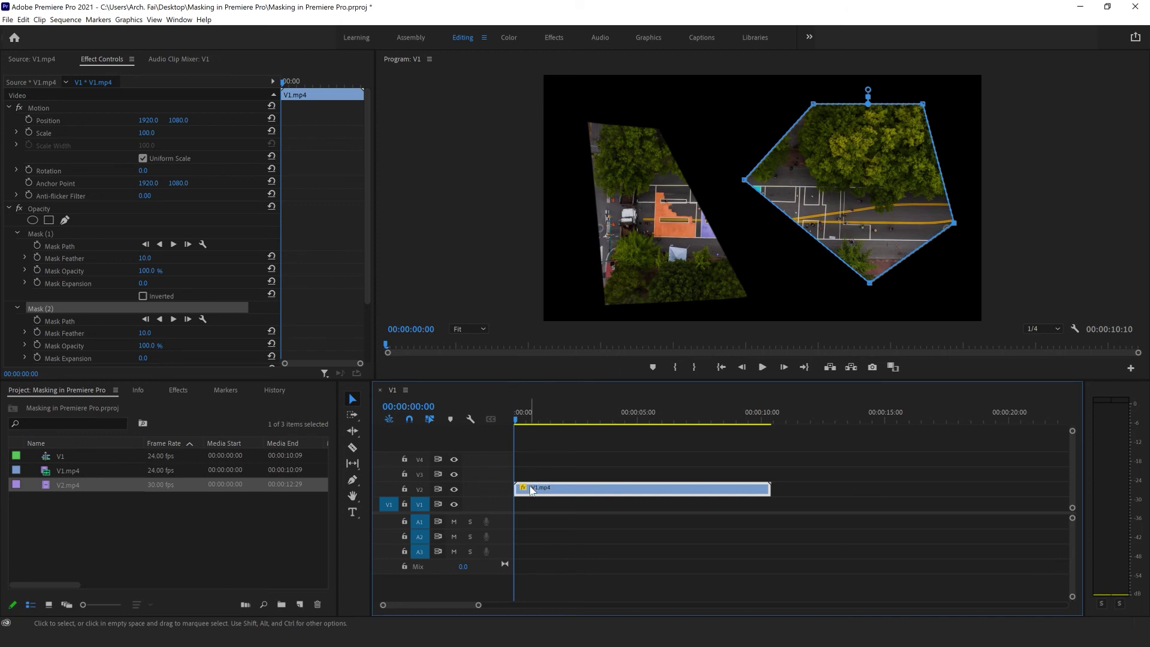
click(586, 436)
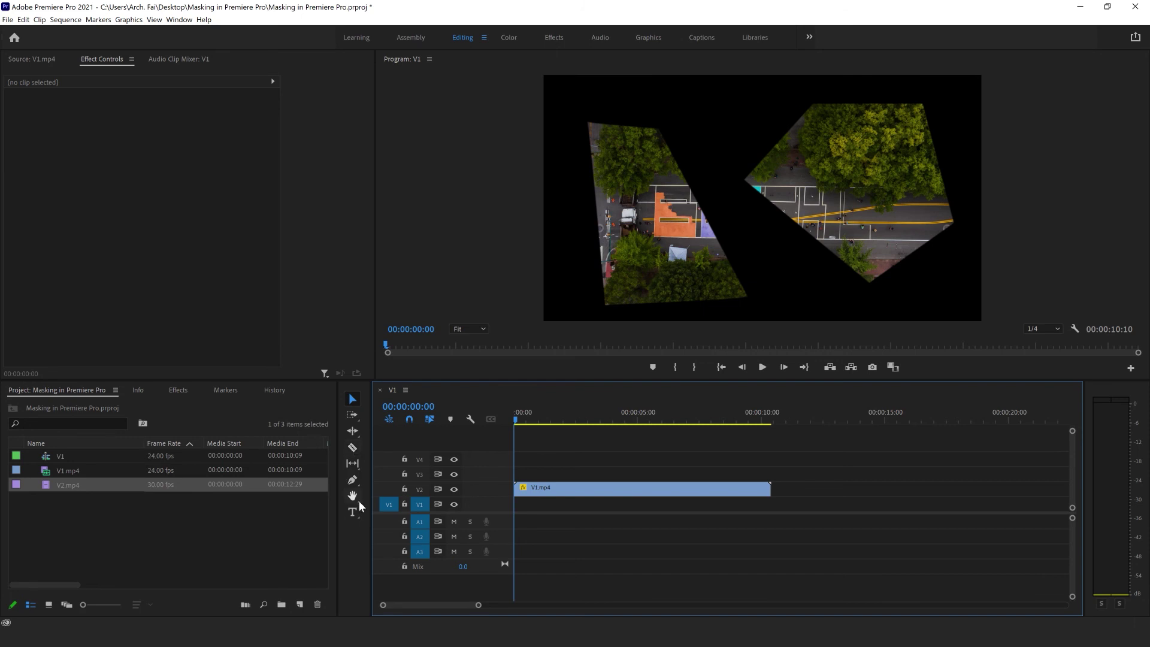
Step: Draw a full-frame rectangle and move the Graphic clip onto V1 beneath the drone clip
click(354, 479)
click(407, 492)
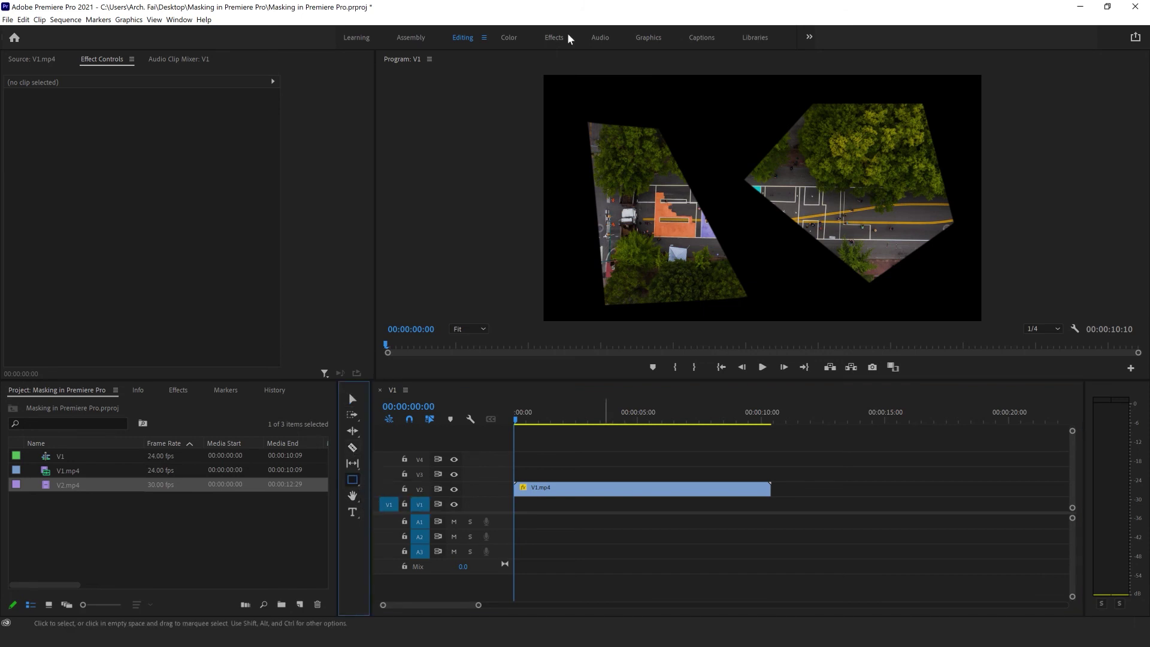
drag(551, 80, 999, 328)
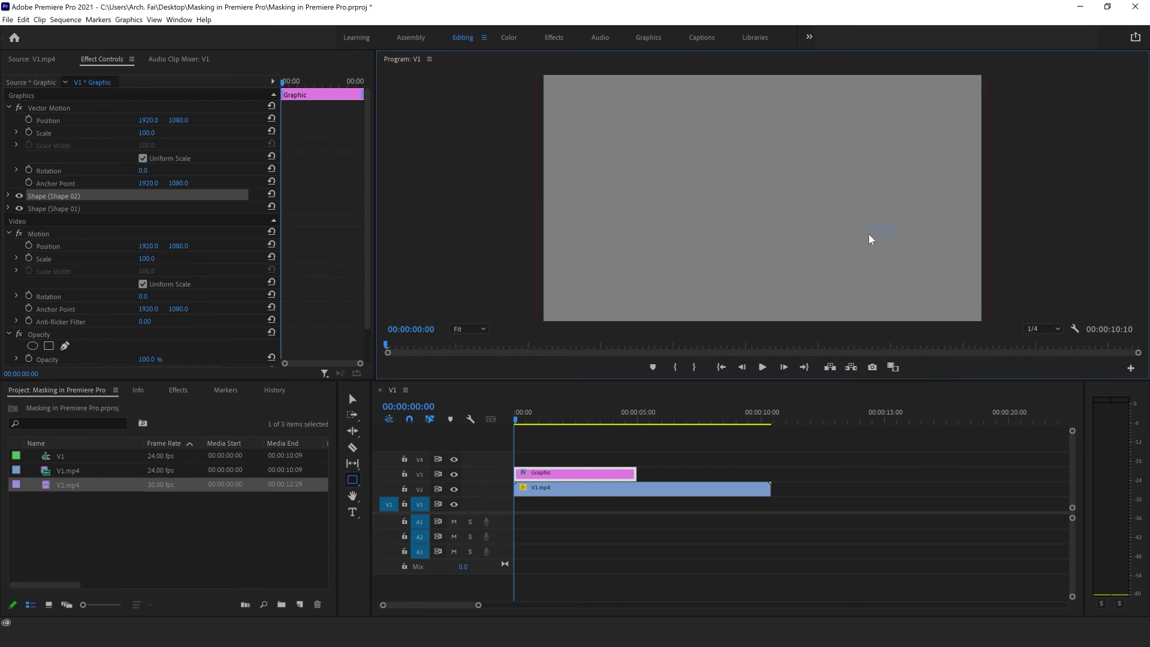
mouse_move(554, 474)
mouse_down()
mouse_move(611, 509)
mouse_move(770, 504)
mouse_up()
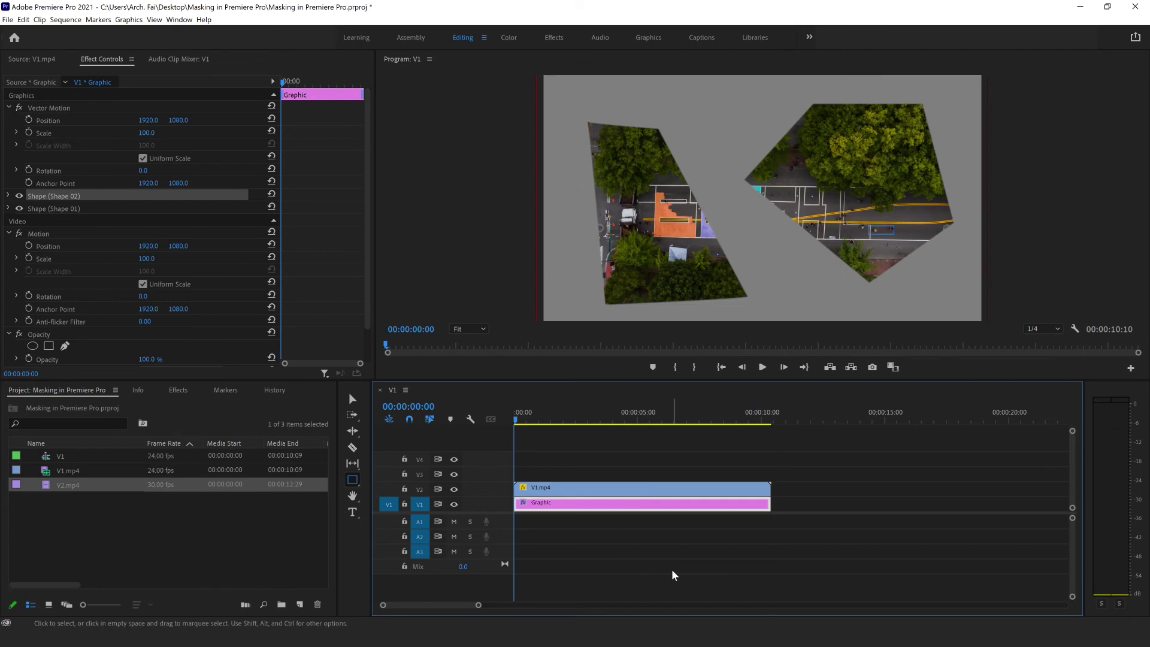
Step: Delete the extra Shape 02 from the Graphic clip, keeping only Shape 01
click(689, 535)
click(662, 505)
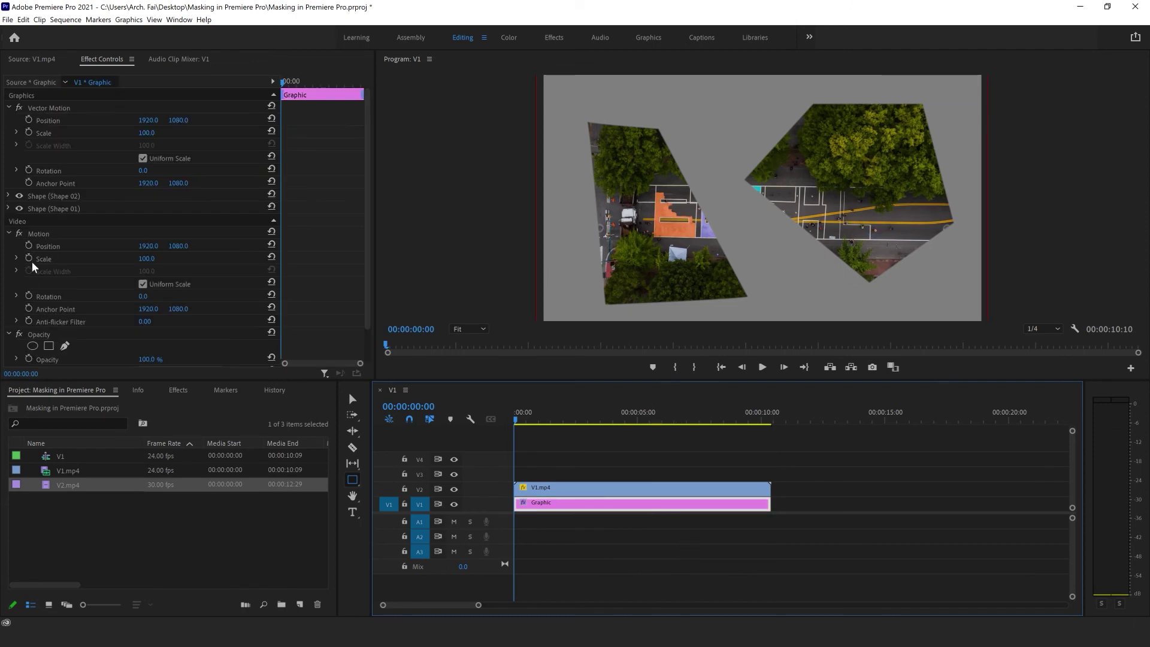
click(8, 208)
click(18, 199)
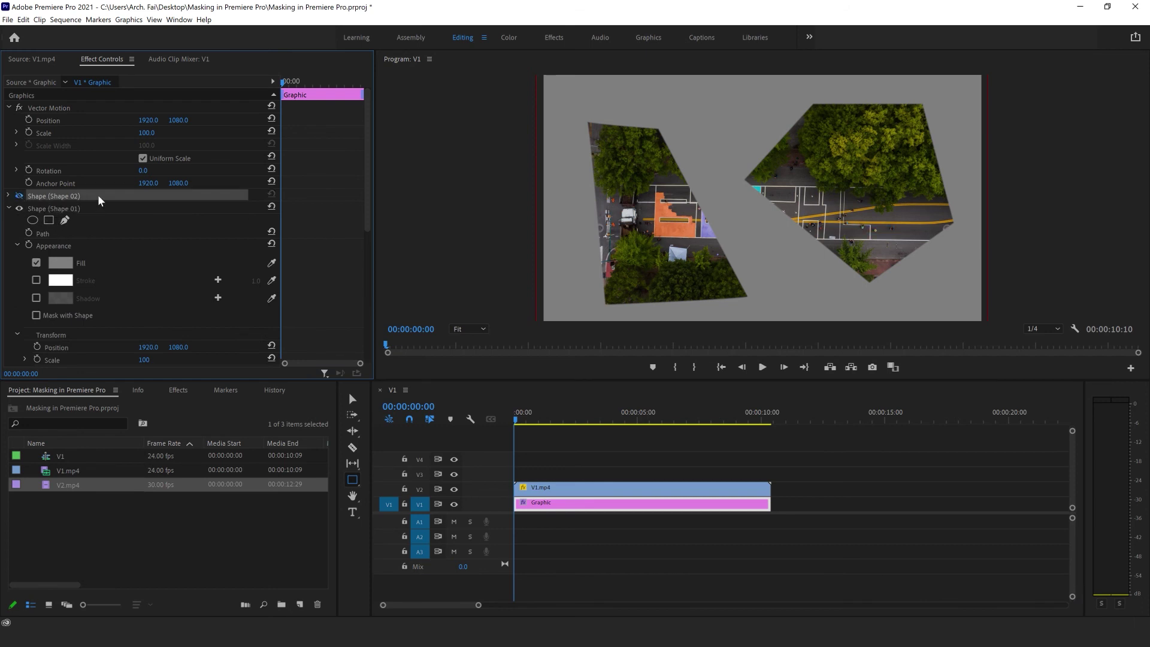
key(Delete)
click(51, 195)
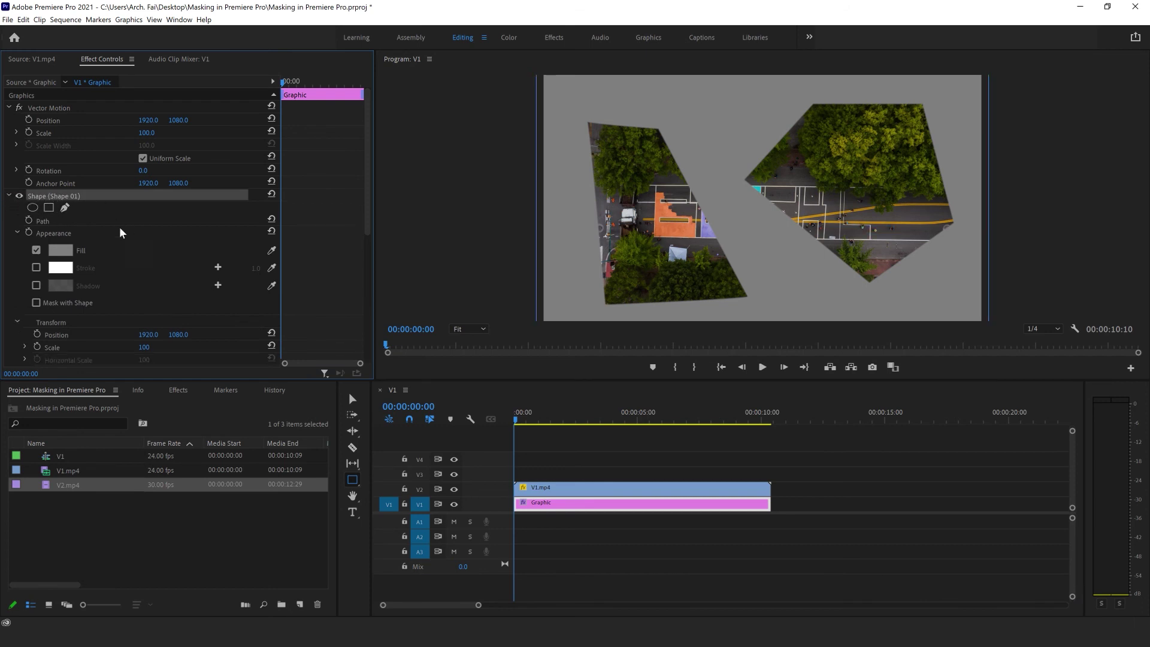
Step: Set the shape's fill to lavender #8181CC with the eyedropper, then preview playback
click(58, 252)
mouse_move(401, 291)
mouse_down()
mouse_move(442, 340)
mouse_move(438, 332)
mouse_up()
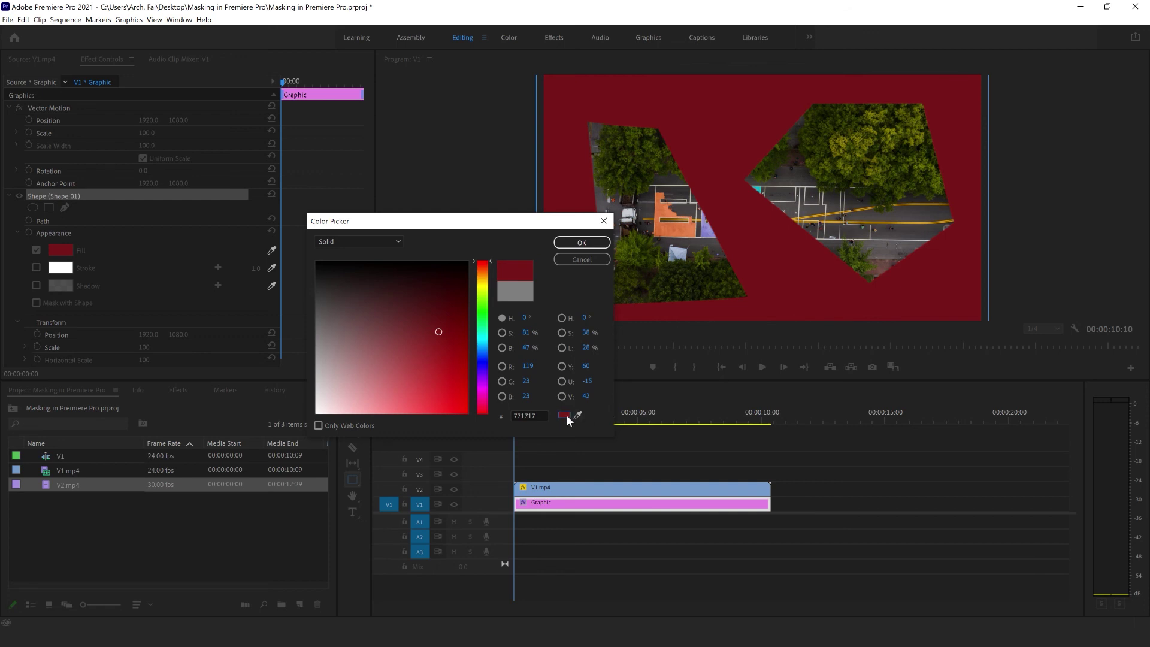
click(576, 416)
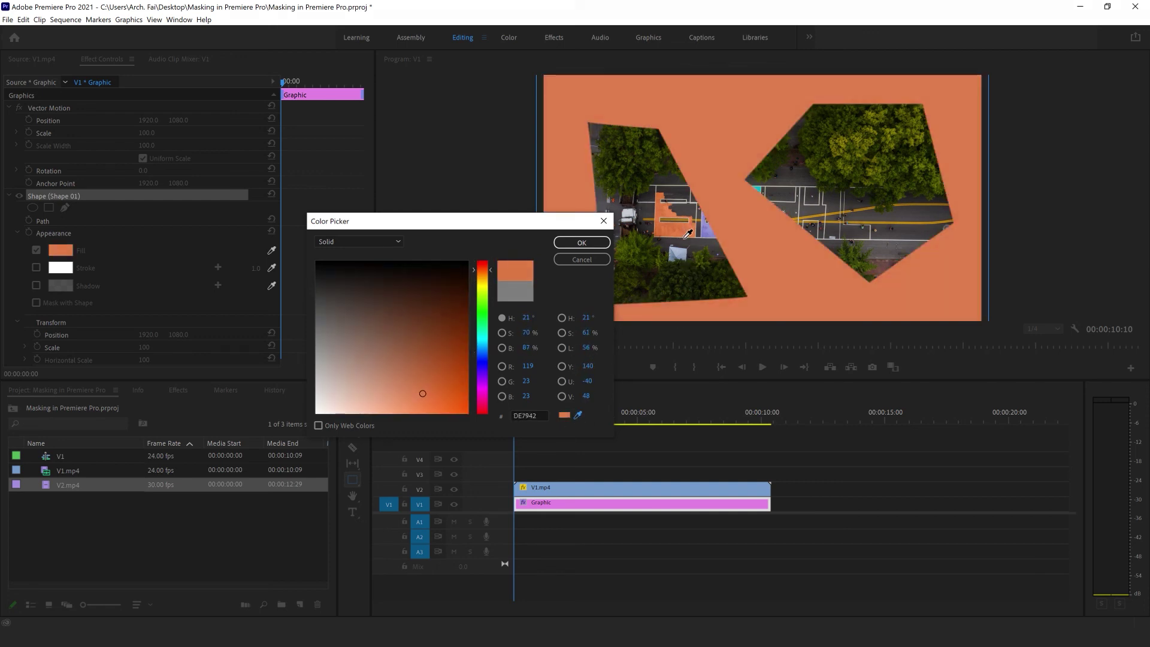
click(706, 228)
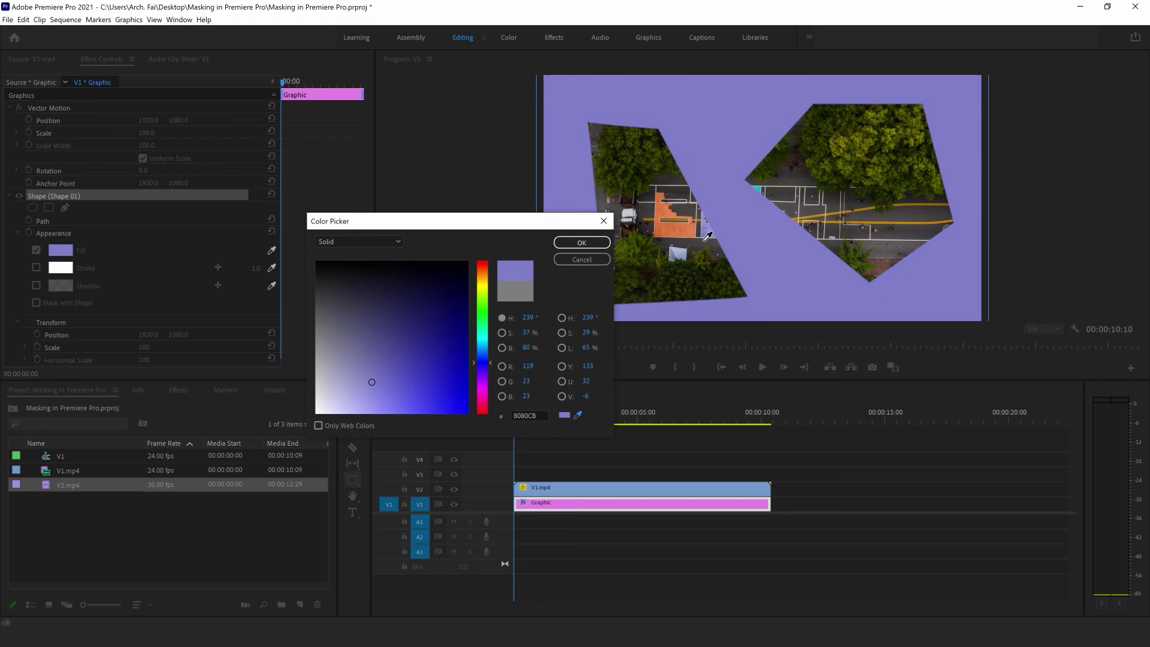
click(603, 247)
click(758, 367)
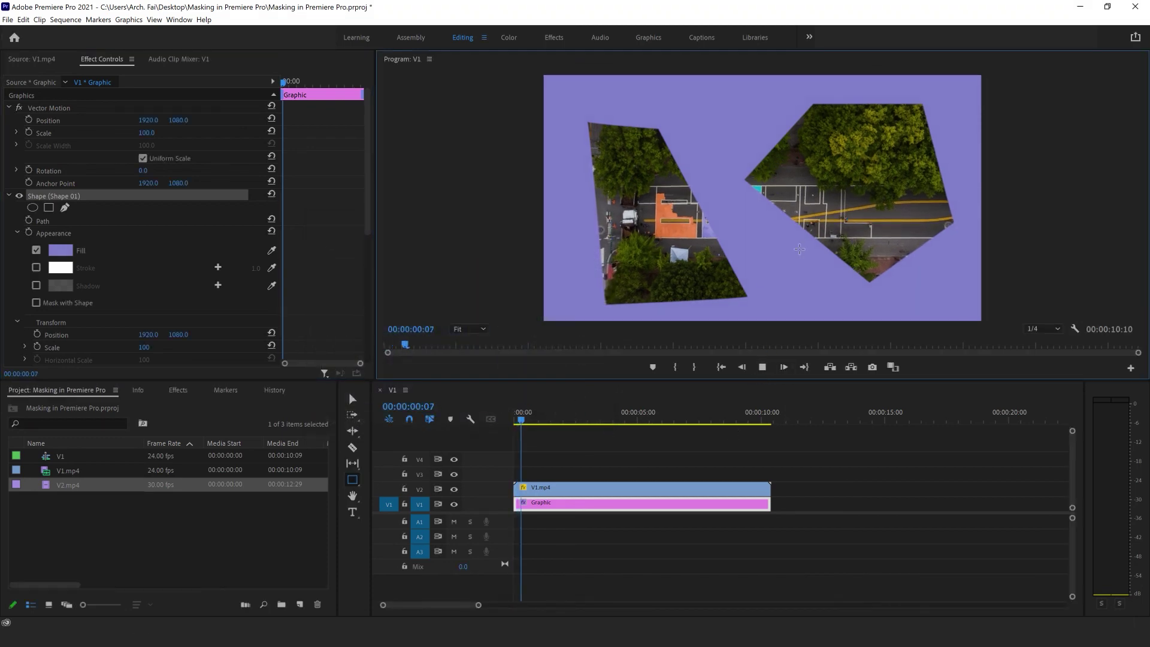
click(765, 367)
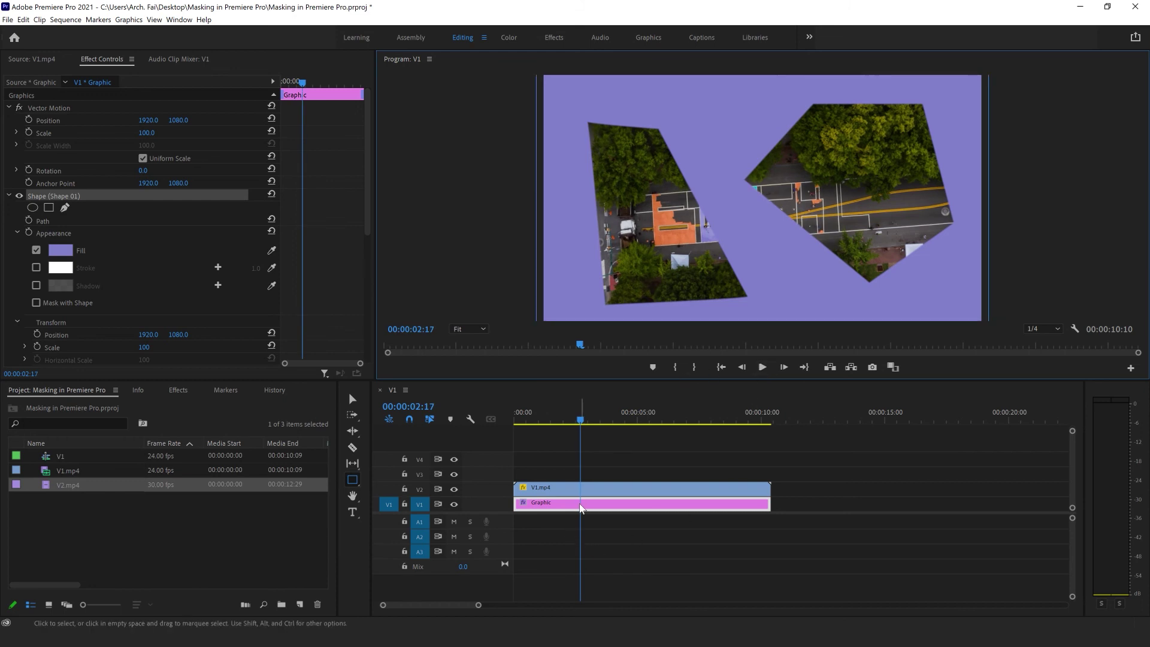
Step: Delete the lavender Graphic clip from the timeline
click(598, 506)
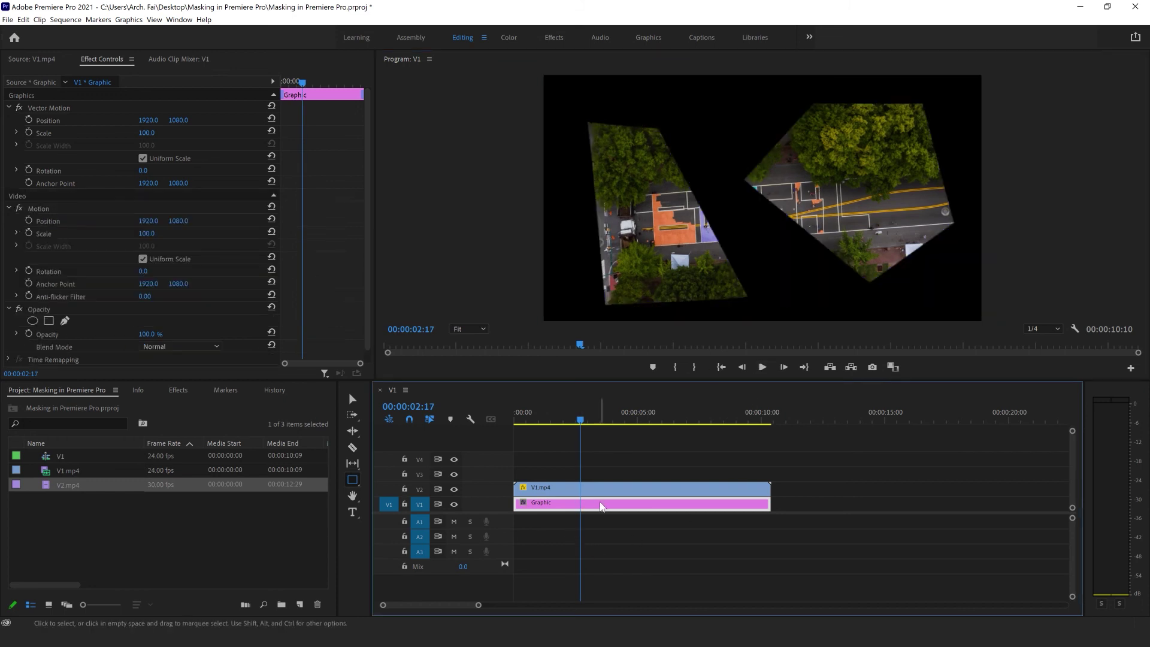
key(Delete)
click(186, 534)
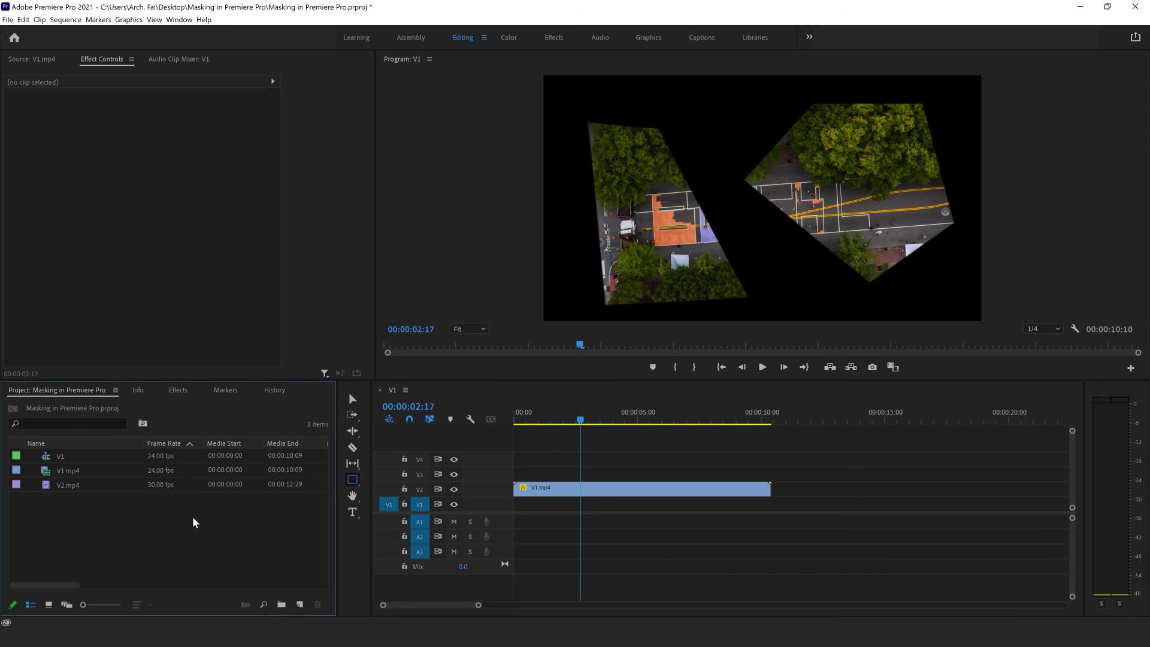
Step: Create a new Black Video item in the Project panel with default settings
right_click(199, 516)
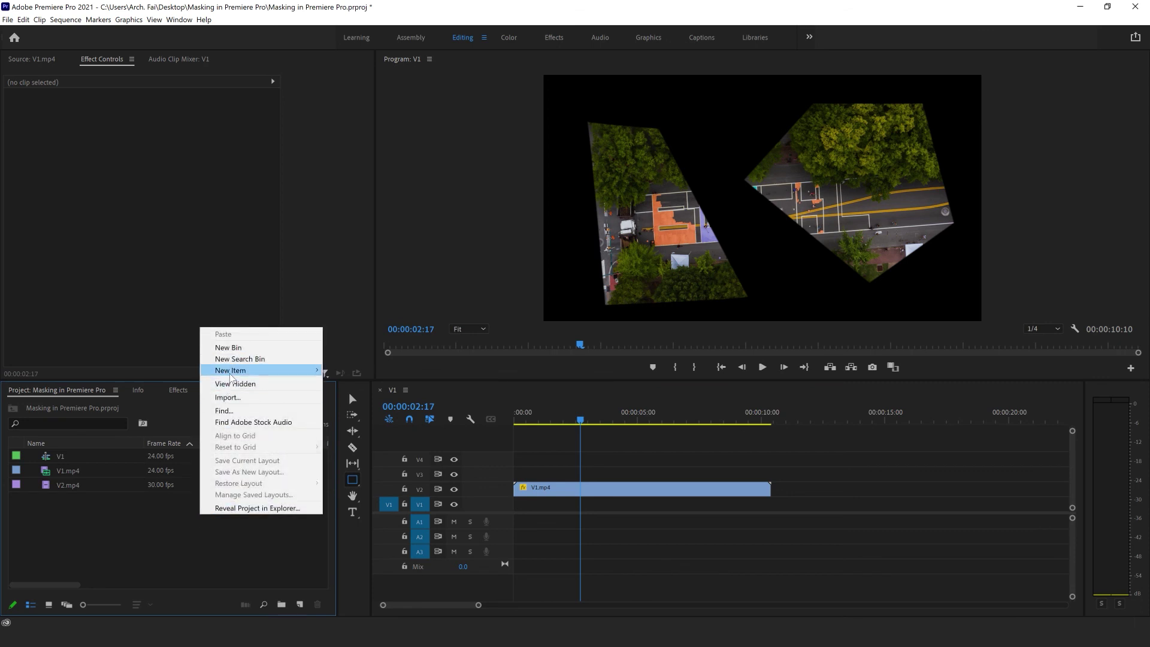
mouse_move(233, 371)
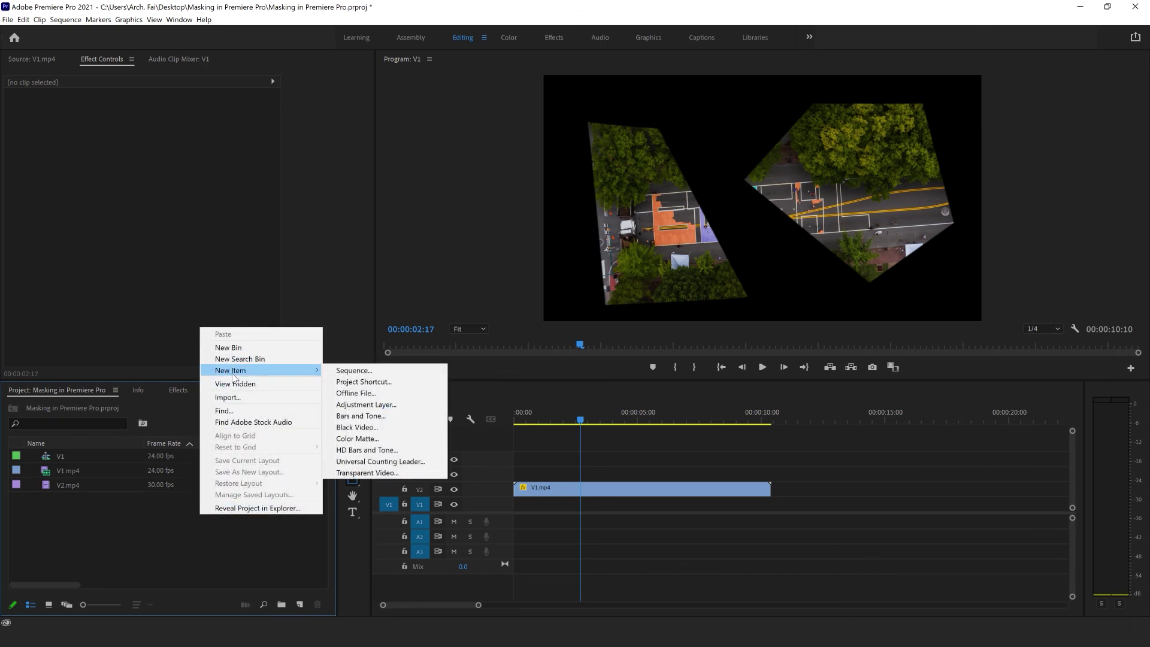
click(375, 428)
click(596, 362)
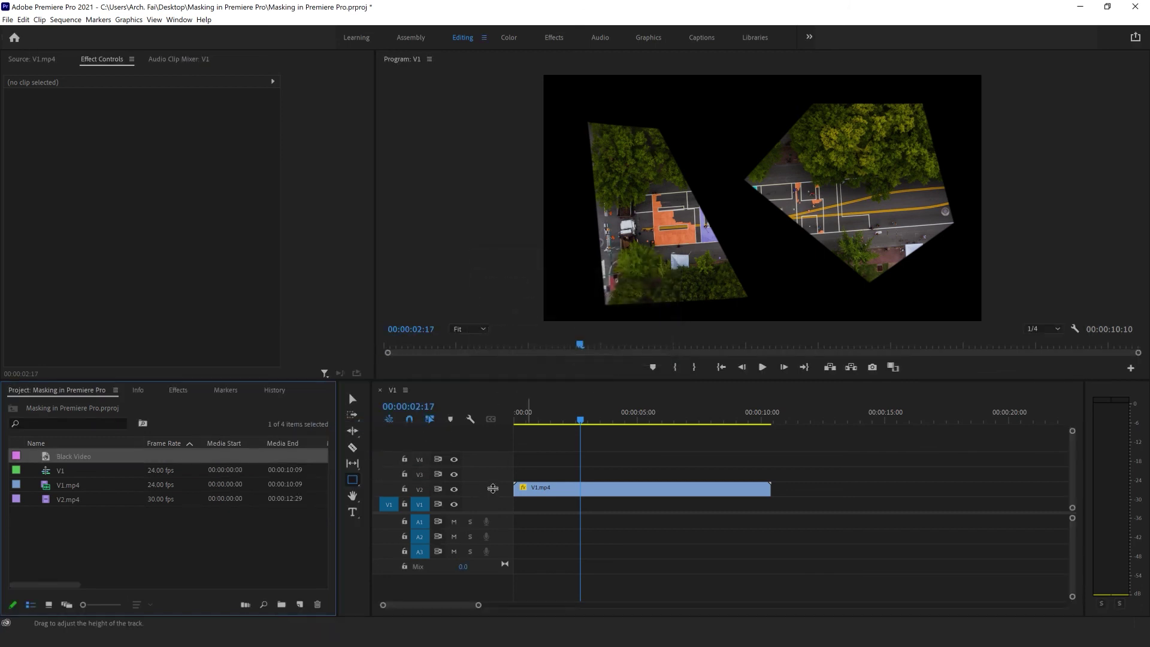
Step: Place the Black Video on V1 under the drone clip, trimmed to its length, and play
mouse_move(73, 455)
mouse_down()
mouse_move(537, 485)
mouse_move(539, 503)
mouse_up()
drag(635, 503, 771, 507)
click(763, 507)
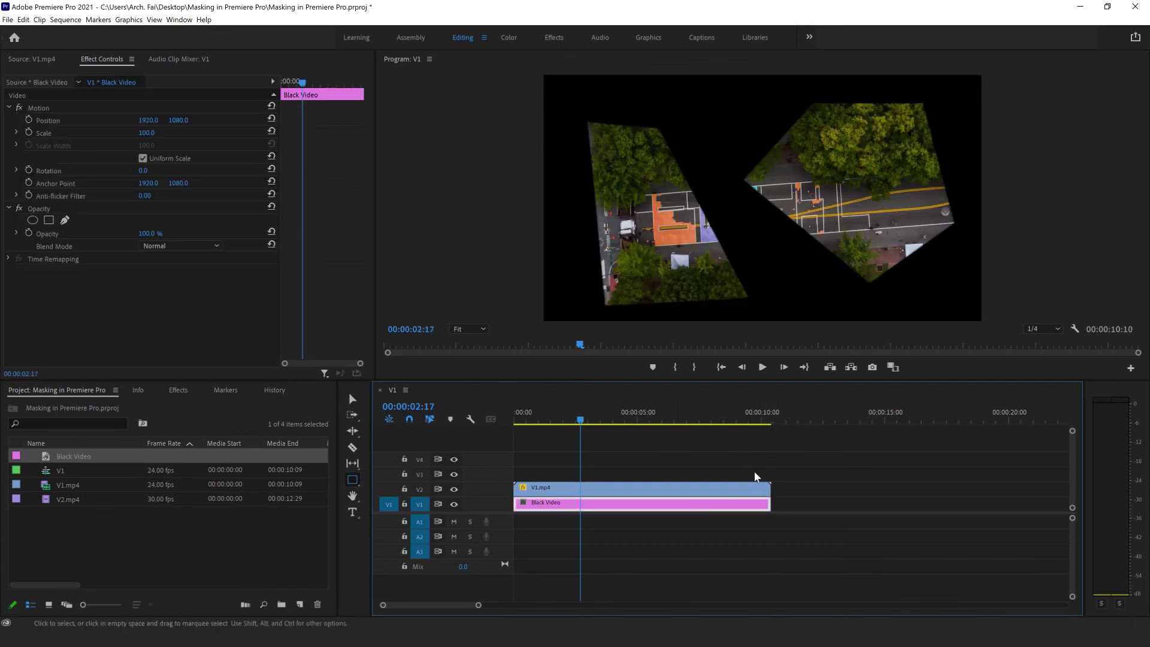
key(space)
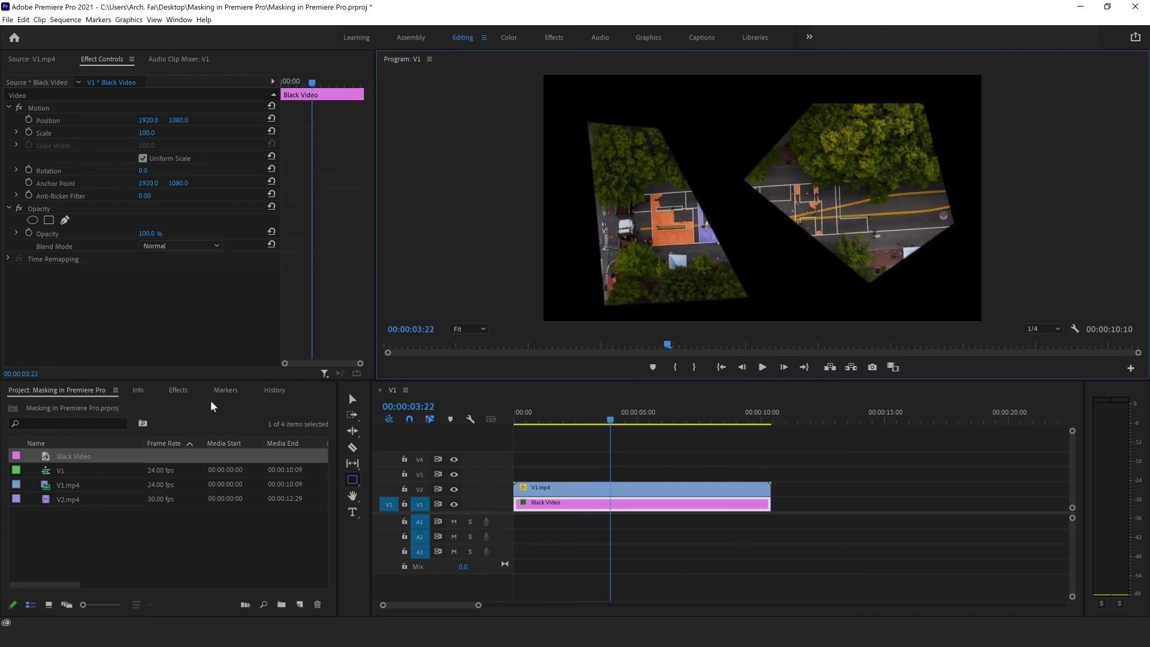
Step: Search the Effects panel for 'tint' and apply Tint to the Black Video clip
click(178, 391)
click(68, 409)
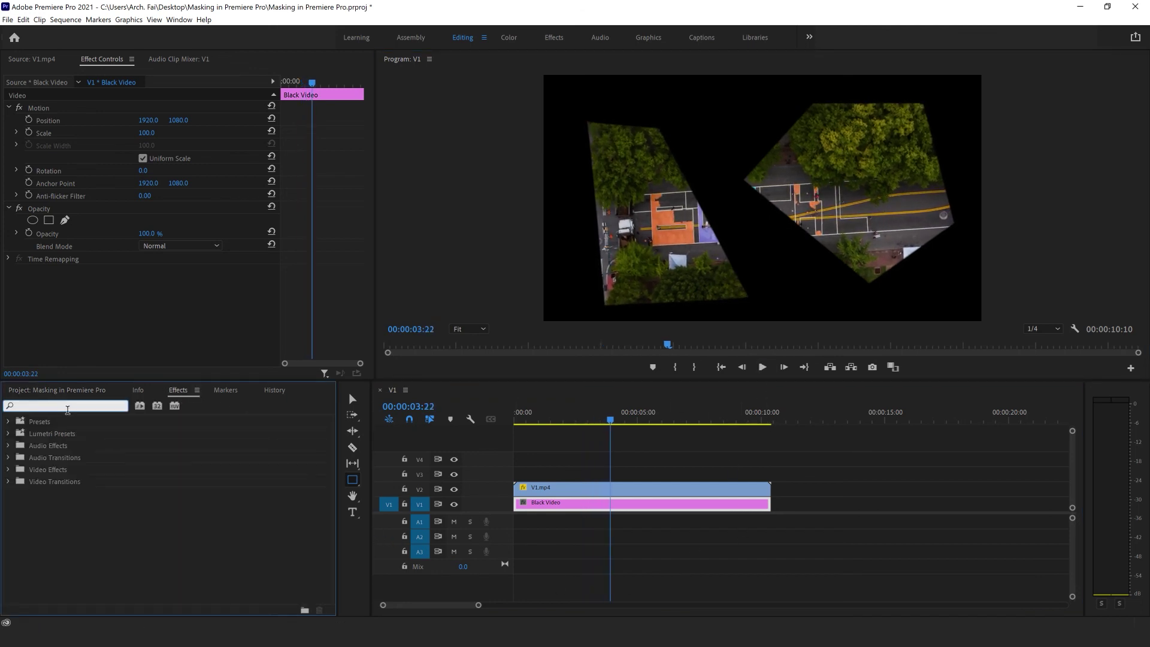
text(tint)
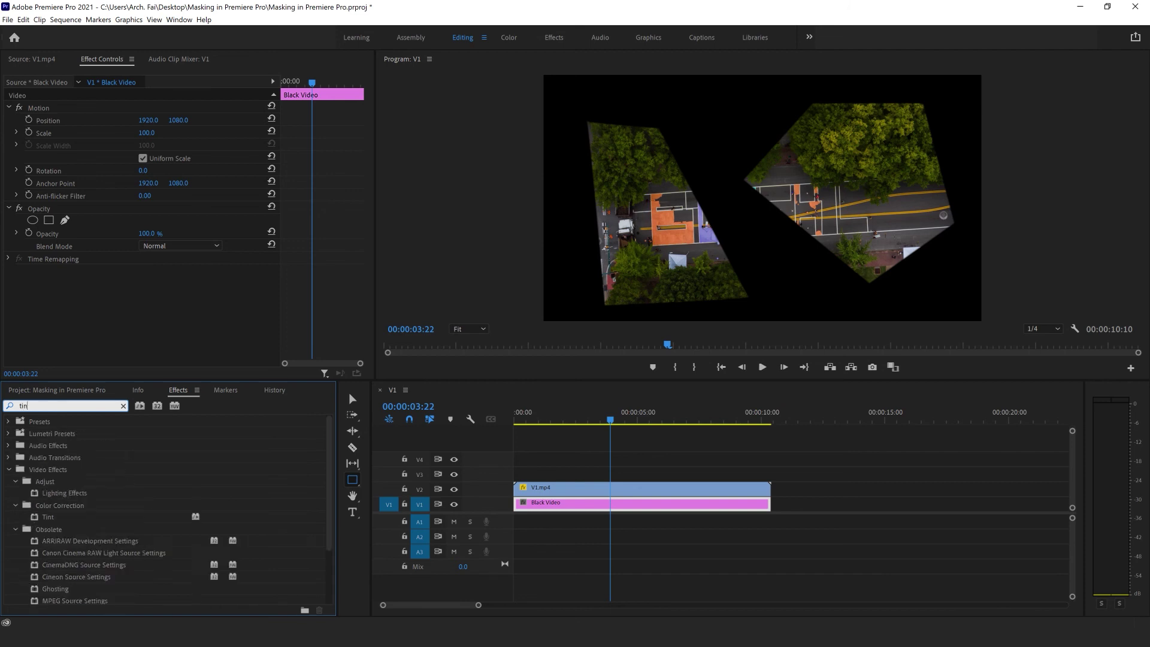
drag(80, 493, 684, 508)
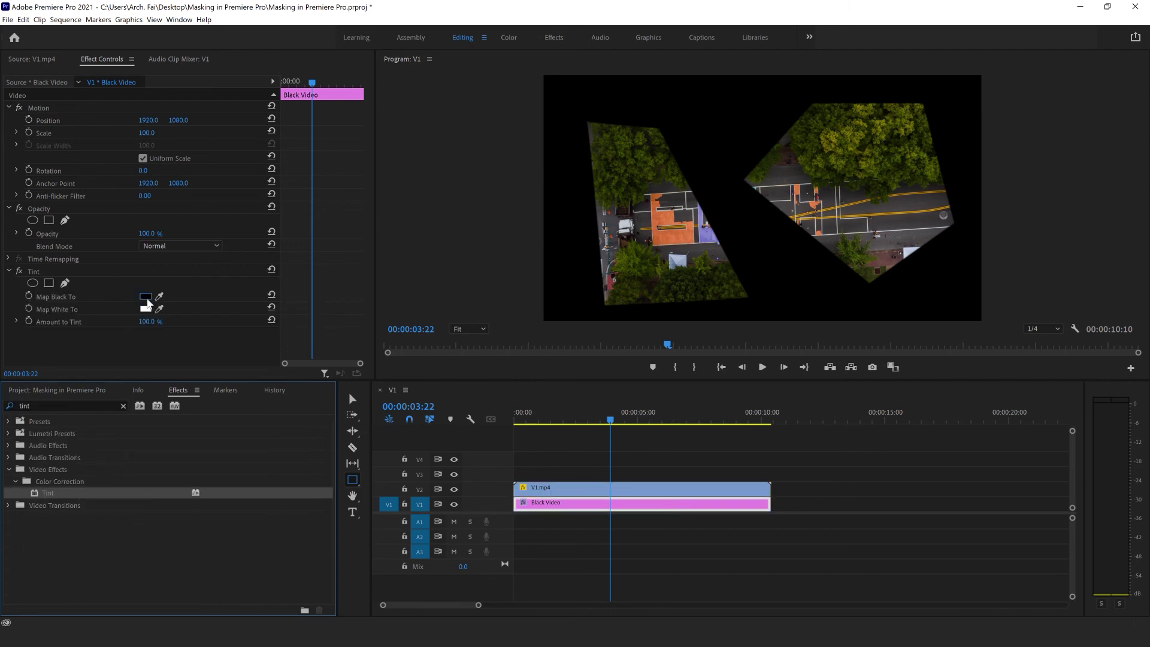
Step: Set the Tint's Map Black To colour to orange #D16E3C via the eyedropper, then stop playback
click(149, 297)
click(554, 395)
click(731, 425)
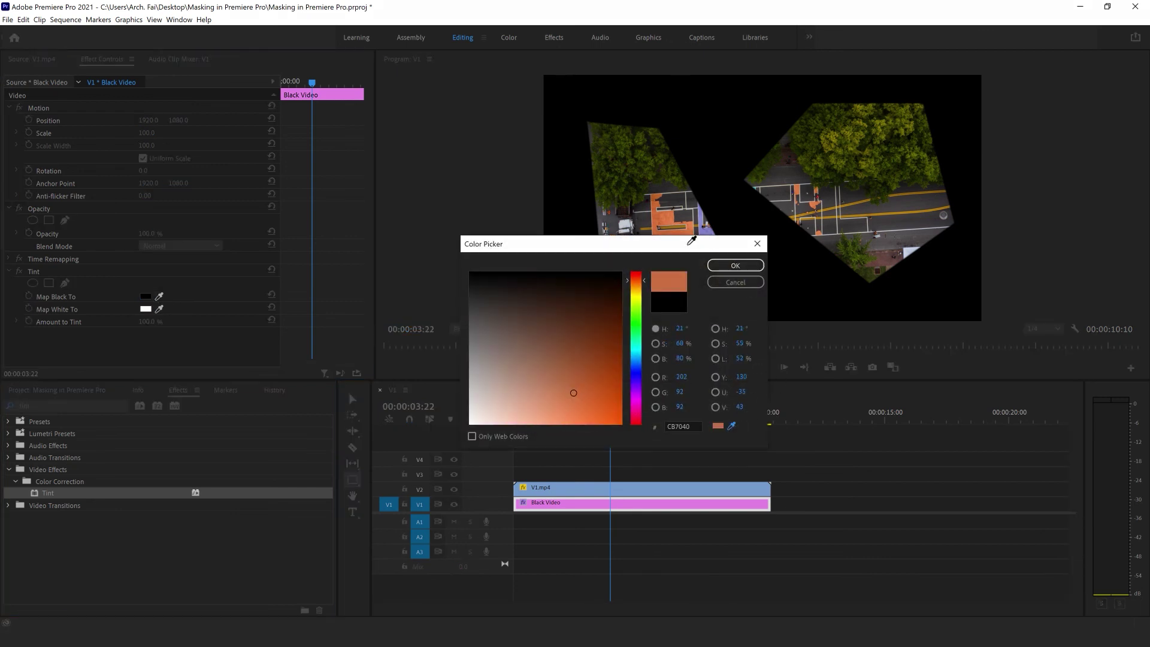
click(721, 271)
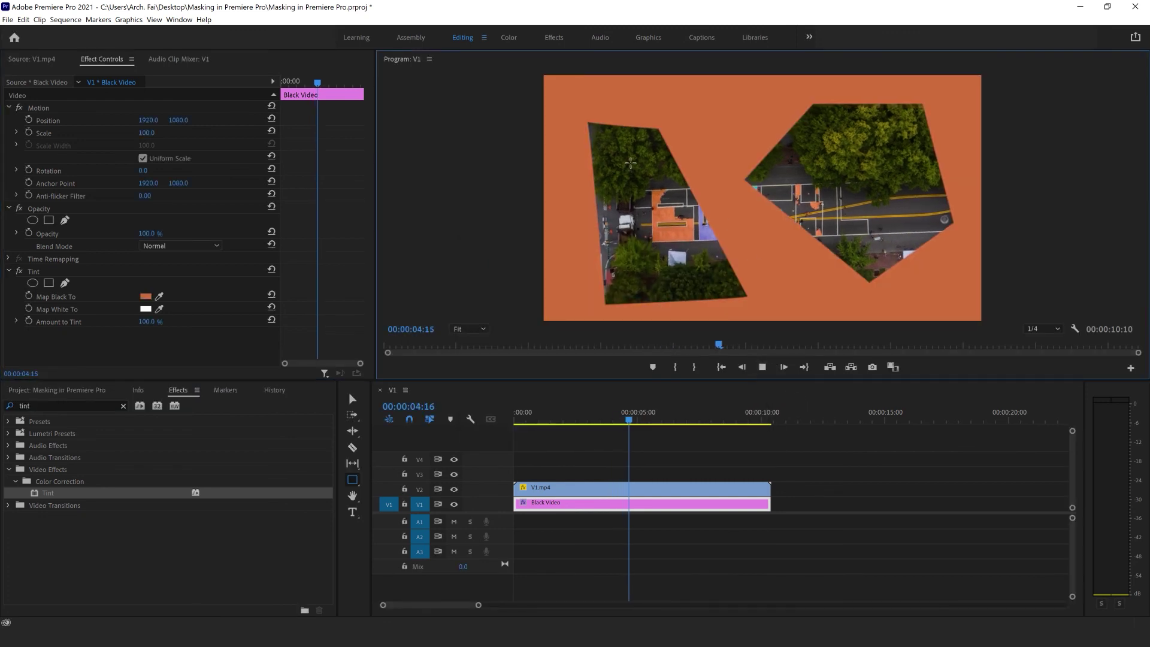
click(762, 367)
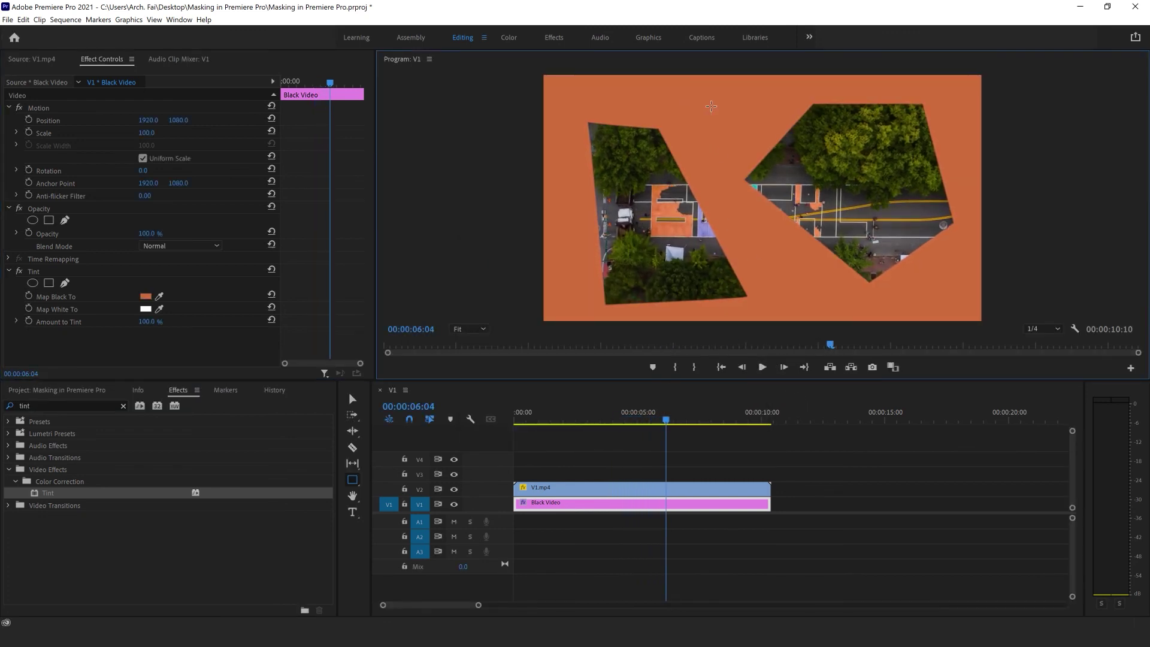
click(762, 366)
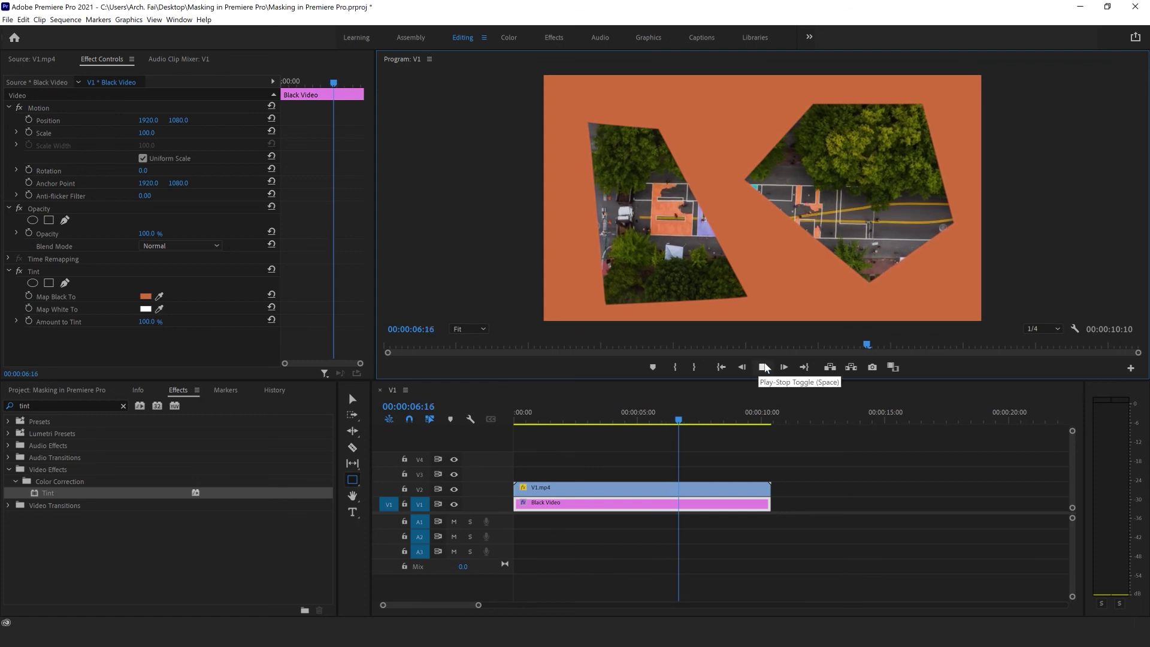
click(763, 368)
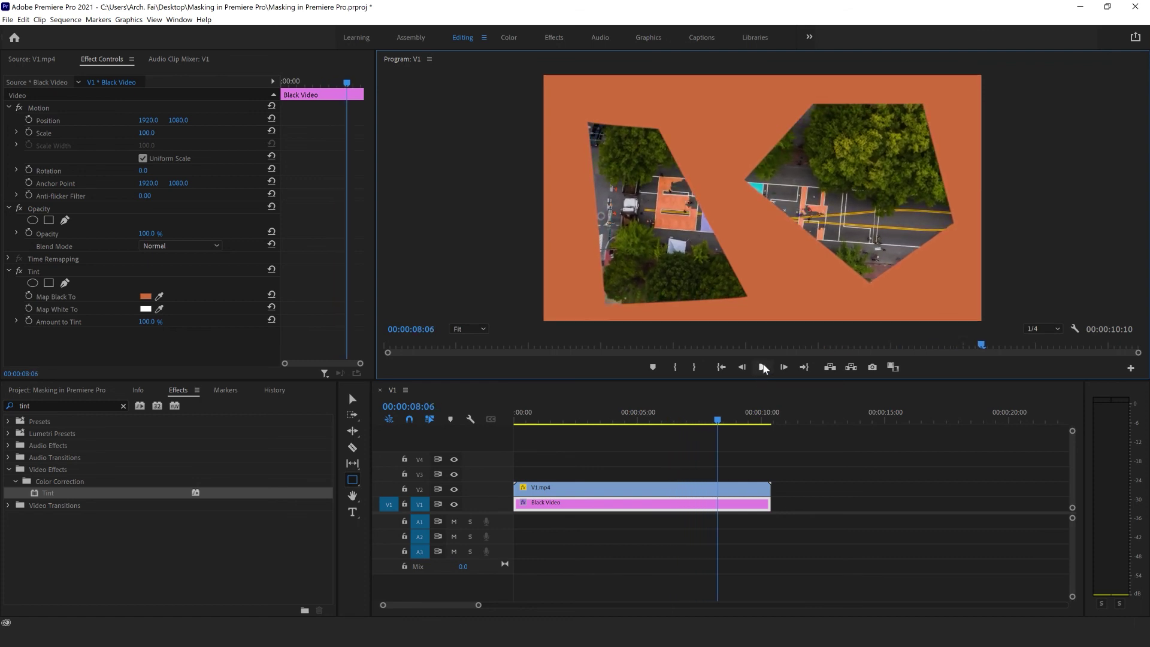